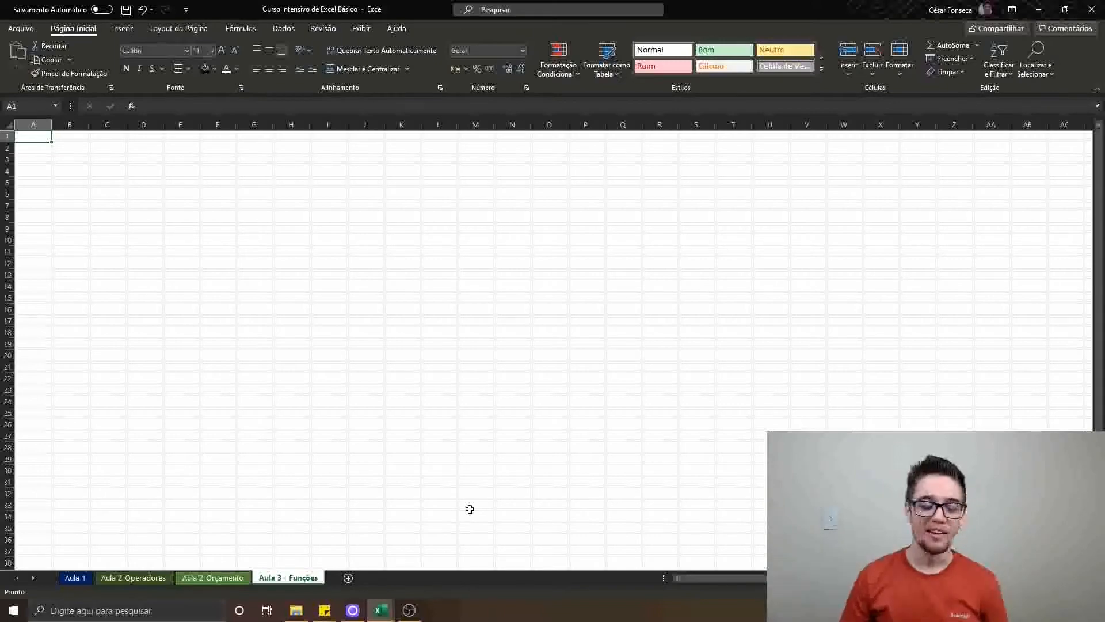
# Give the Aula 3 - Funções sheet tab a light green theme colour and compare it with the other sheets' tabs
pyautogui.rightClick(272, 579)
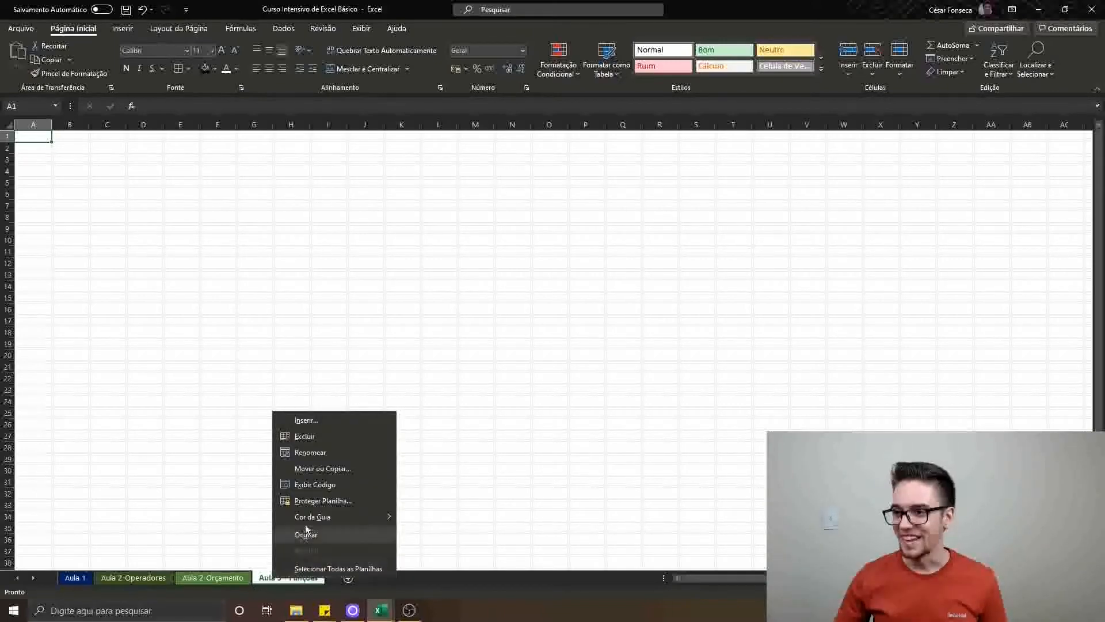
pyautogui.moveTo(378, 518)
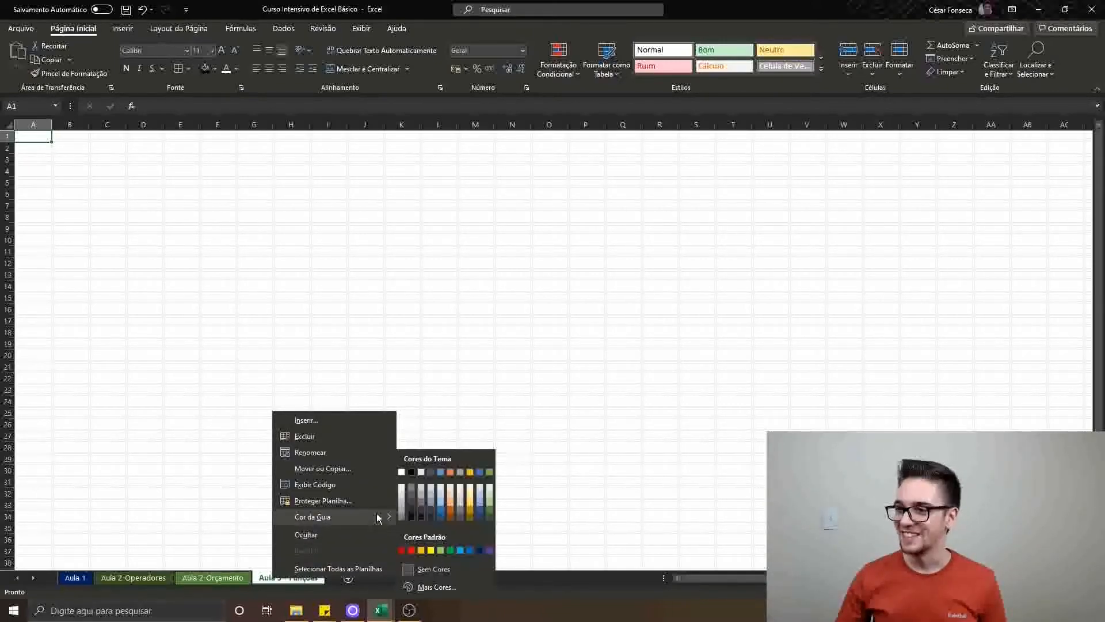
pyautogui.click(492, 492)
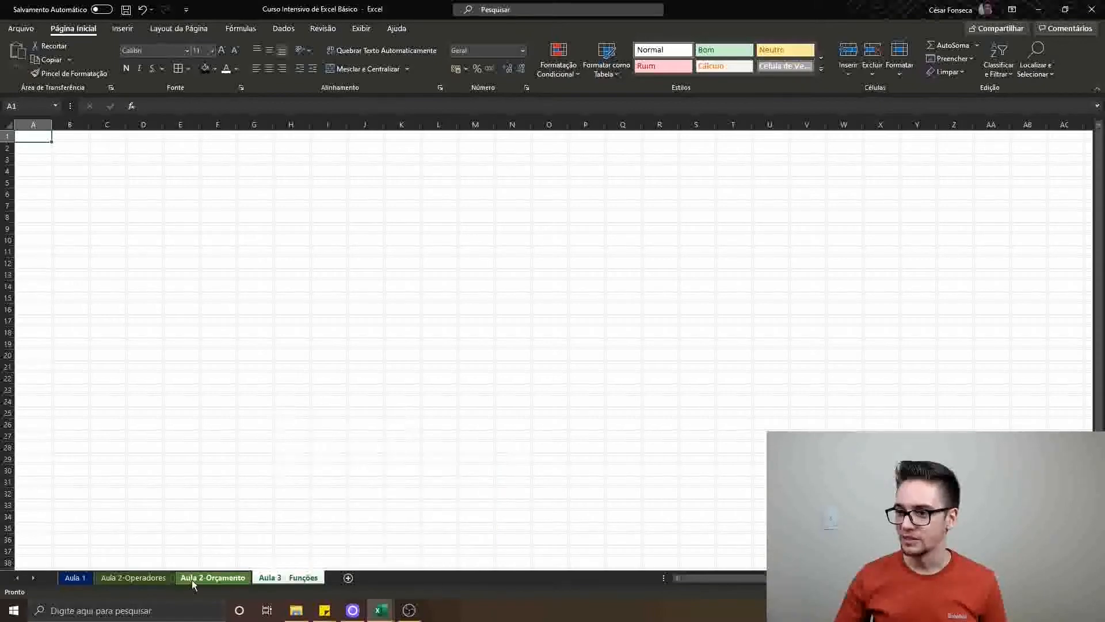
pyautogui.click(133, 578)
pyautogui.click(75, 577)
pyautogui.click(212, 578)
pyautogui.rightClick(298, 580)
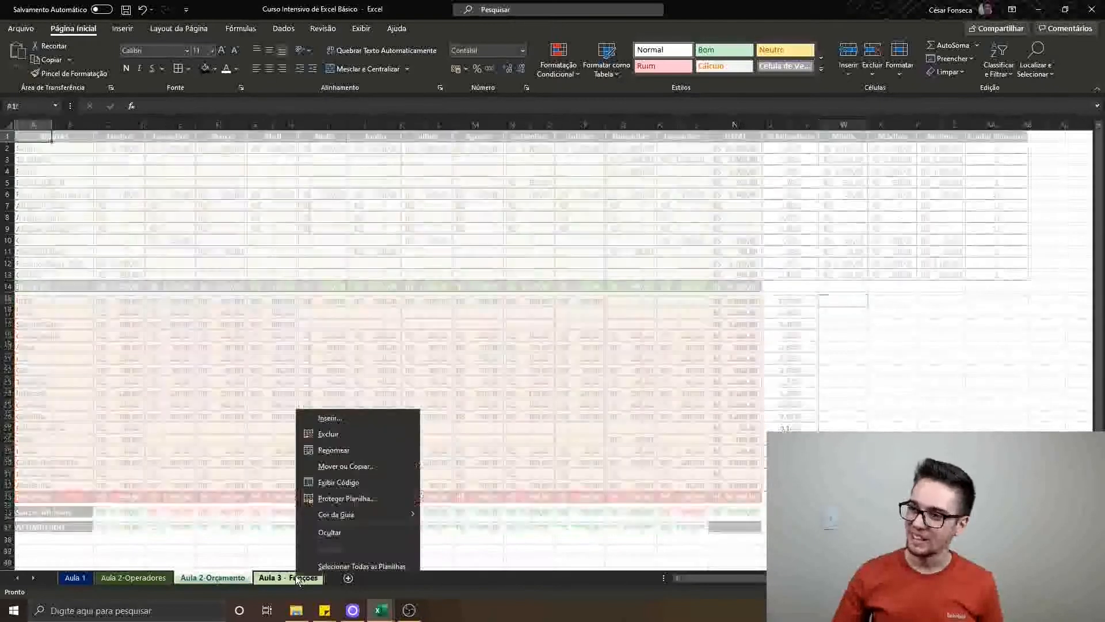
pyautogui.click(274, 535)
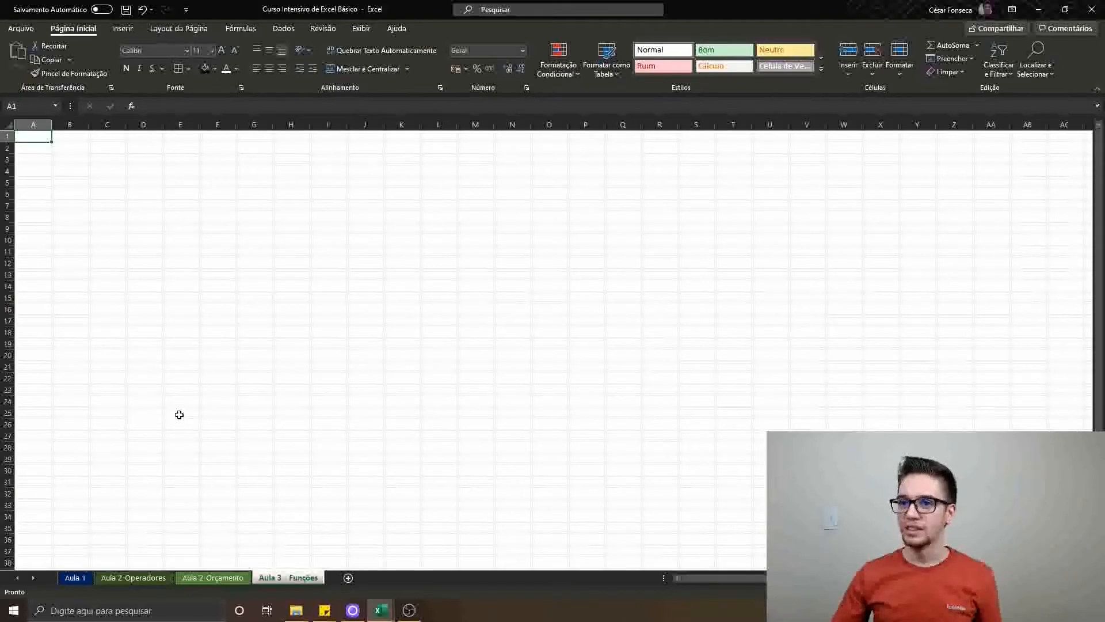
# List SOMA, Máximo, Mínimo, Média and Contar Número in A2:A6 under a bold white-on-black Funções header in A1
pyautogui.scroll(5, 179, 414)
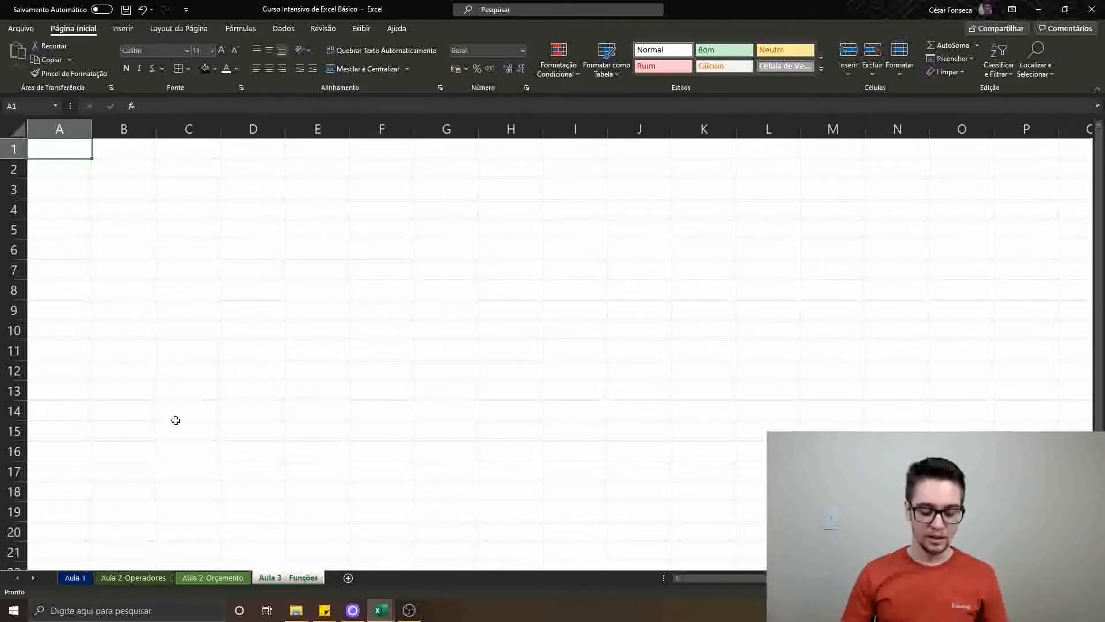
pyautogui.write('A')
pyautogui.press('BackSpace')
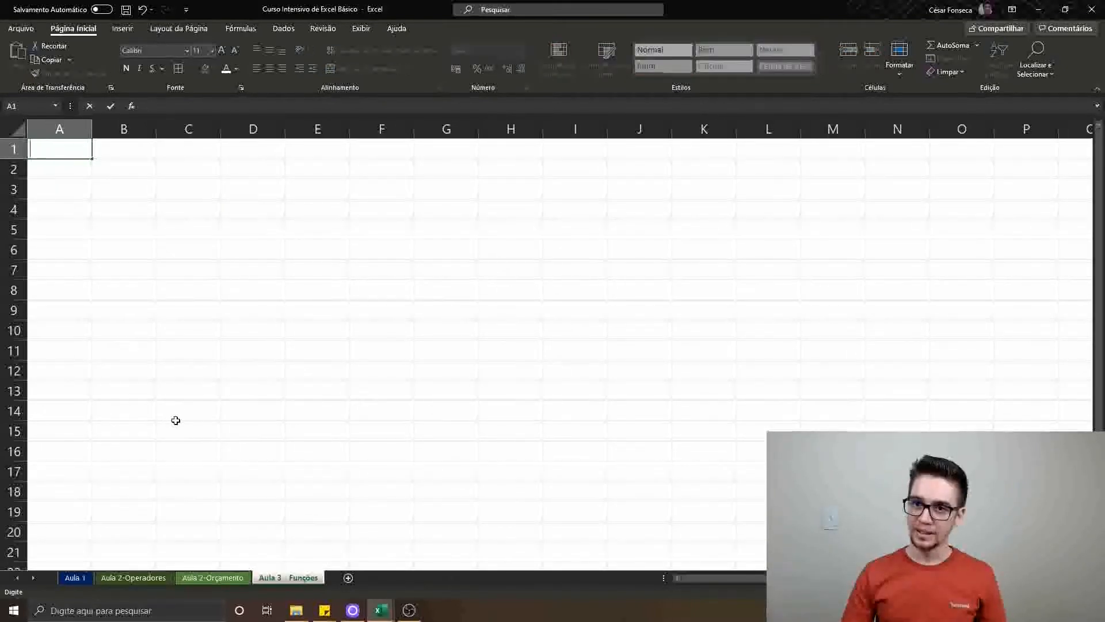
pyautogui.press('Return')
pyautogui.write('SOMA')
pyautogui.press('Return')
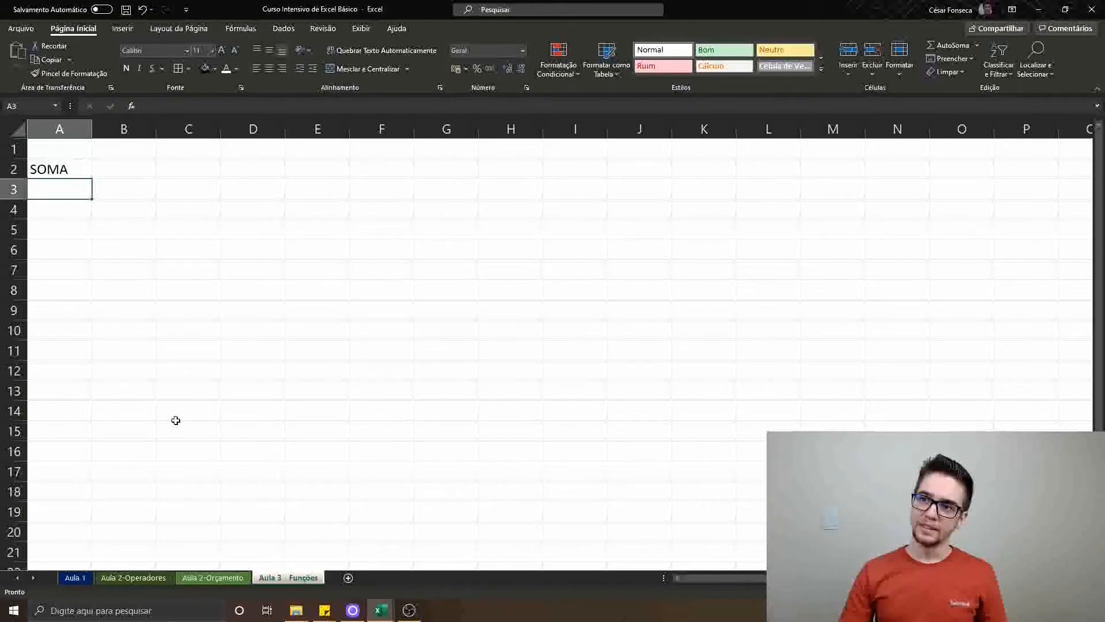
pyautogui.write('Máximo')
pyautogui.press('Return')
pyautogui.write('Mínim')
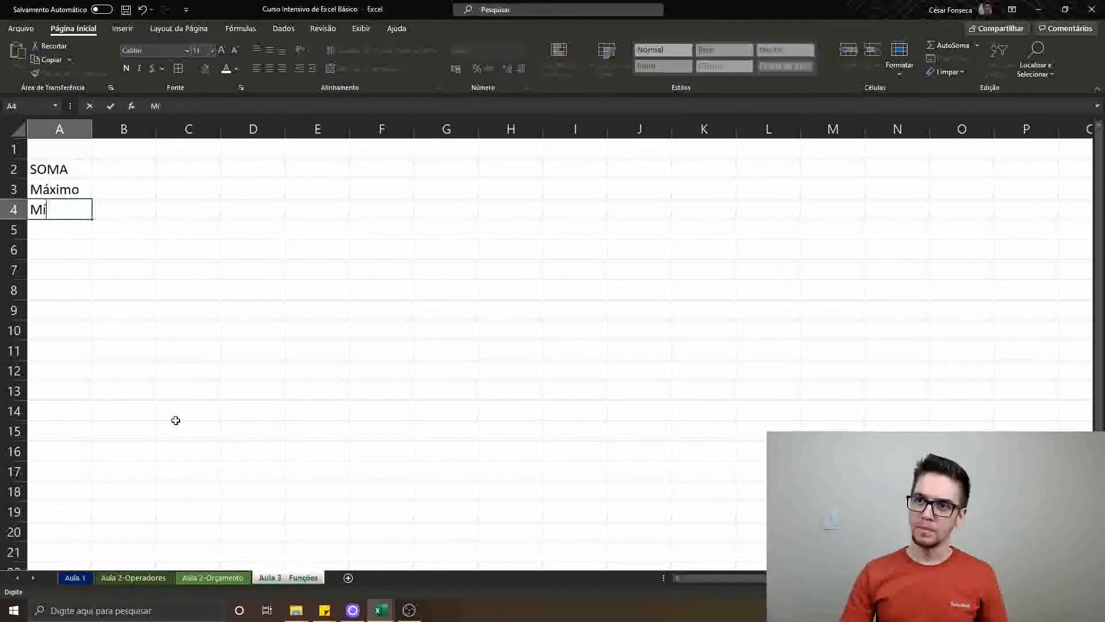
pyautogui.write('o')
pyautogui.press('Return')
pyautogui.write('Média')
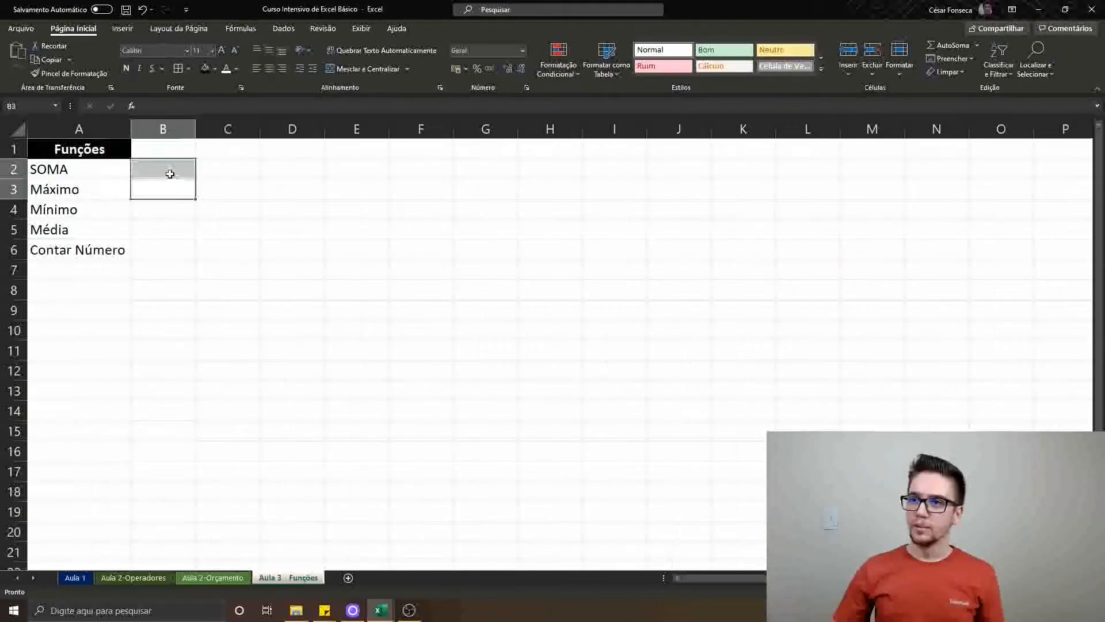
# Apply borders to every cell of the function list in A2:A6
pyautogui.click(169, 171)
pyautogui.press('Left')
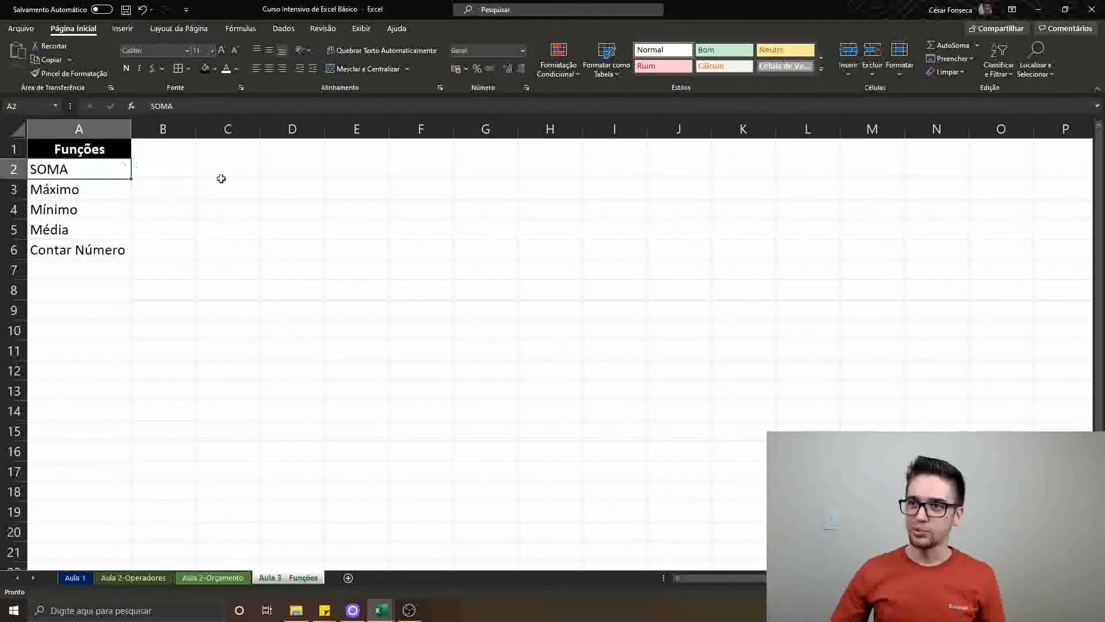
pyautogui.hotkey('ctrl', 'shift', 'Down')
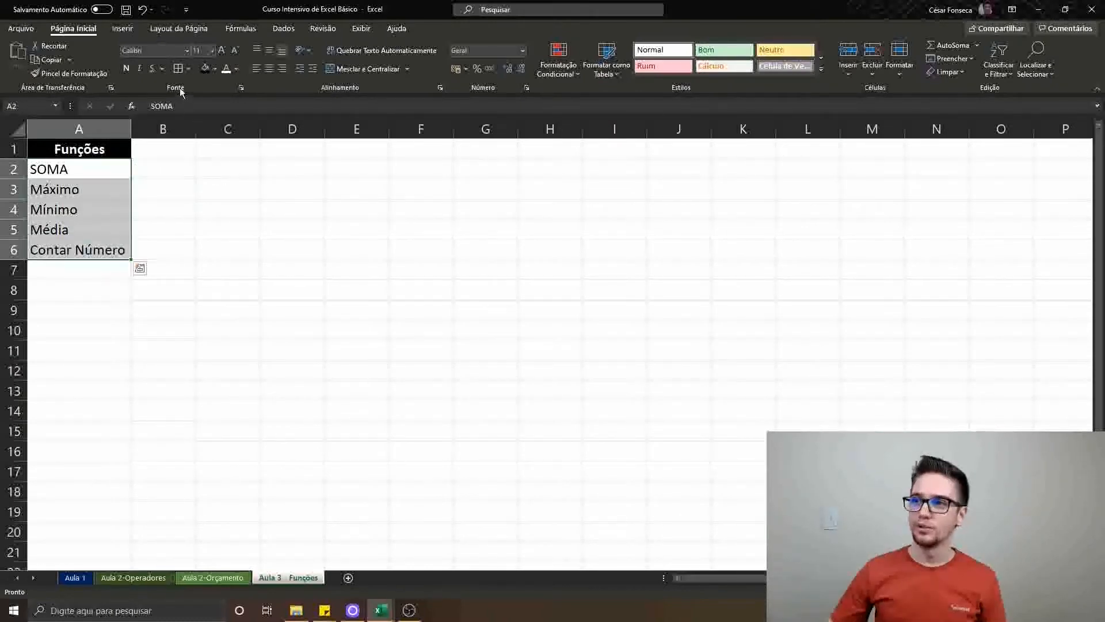
pyautogui.click(179, 69)
pyautogui.click(208, 276)
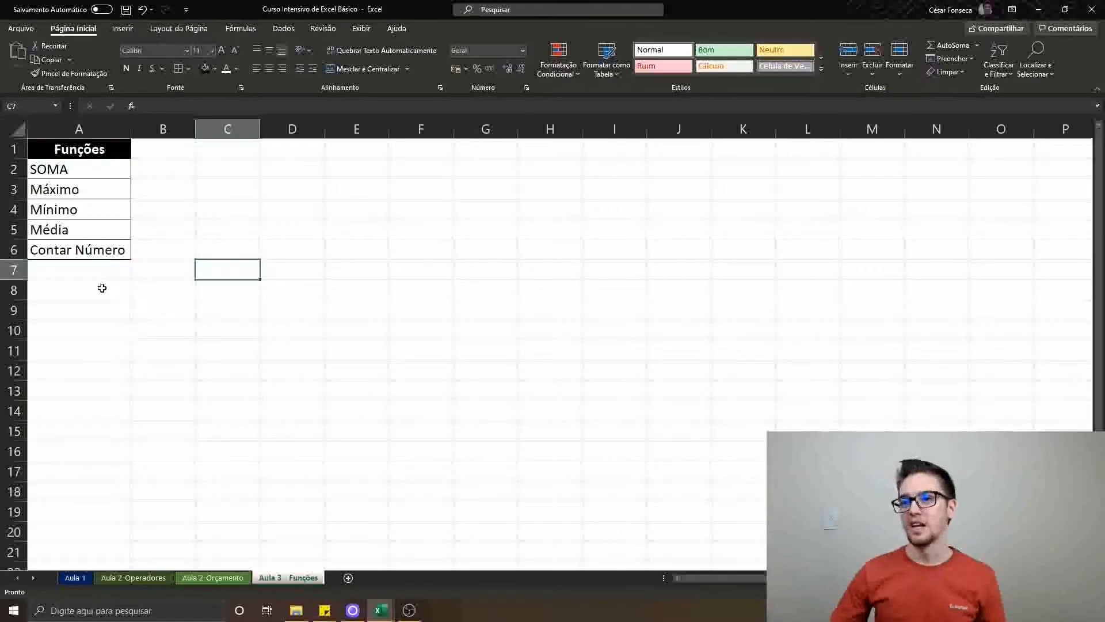
pyautogui.click(111, 286)
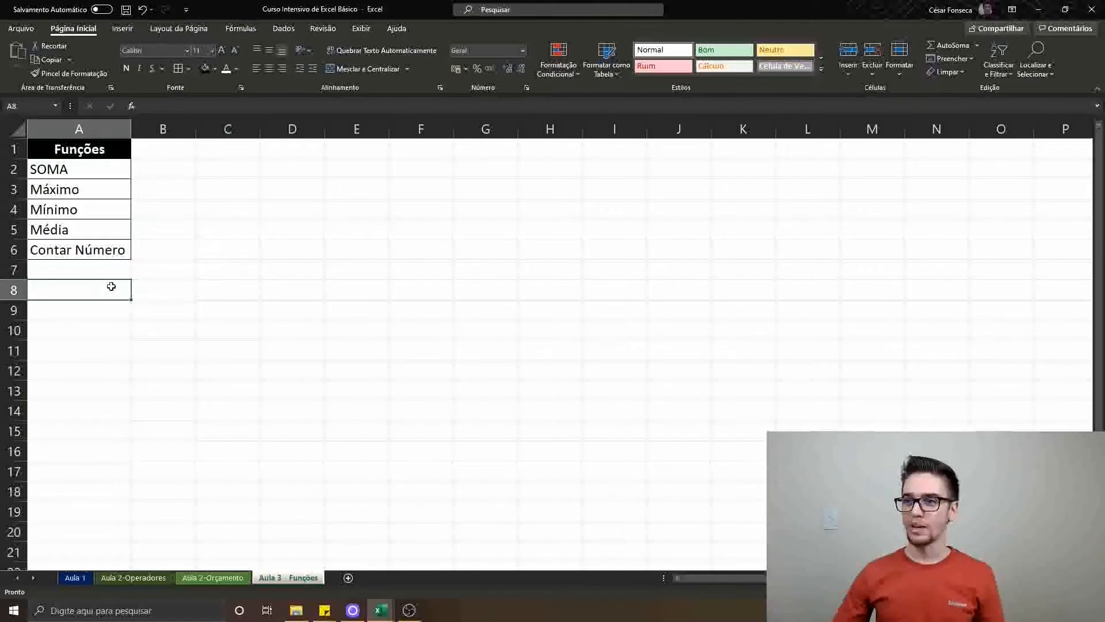
# Enter the item labels A, B, C, D, E, F and G down column C, from C2 to C8
pyautogui.click(228, 170)
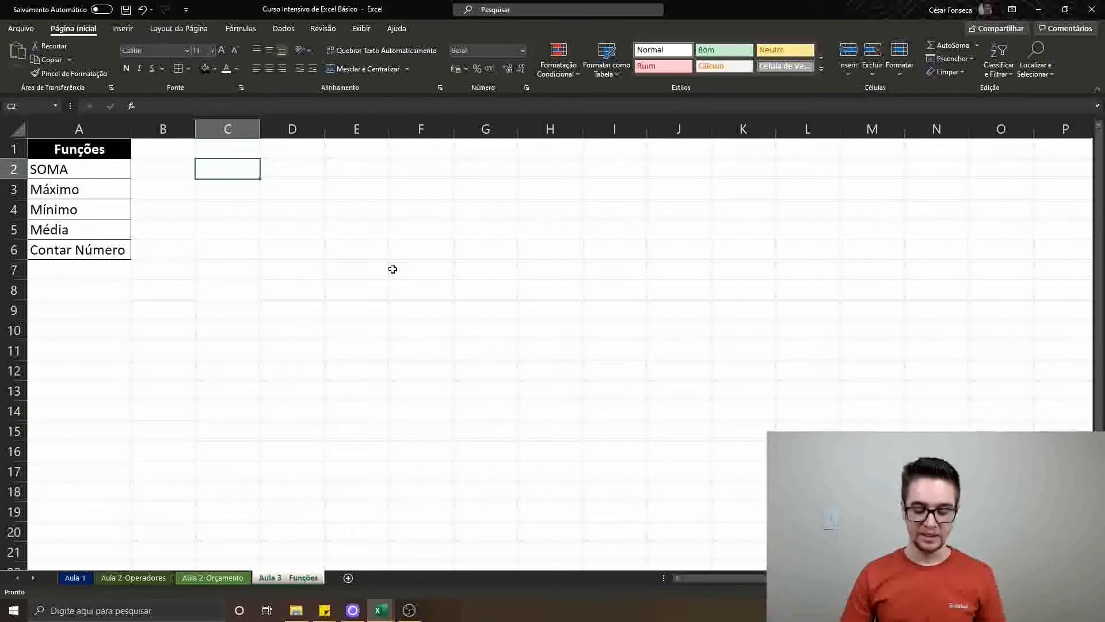
pyautogui.write('A')
pyautogui.press('Return')
pyautogui.write('B')
pyautogui.press('Return')
pyautogui.write('C')
pyautogui.press('Return')
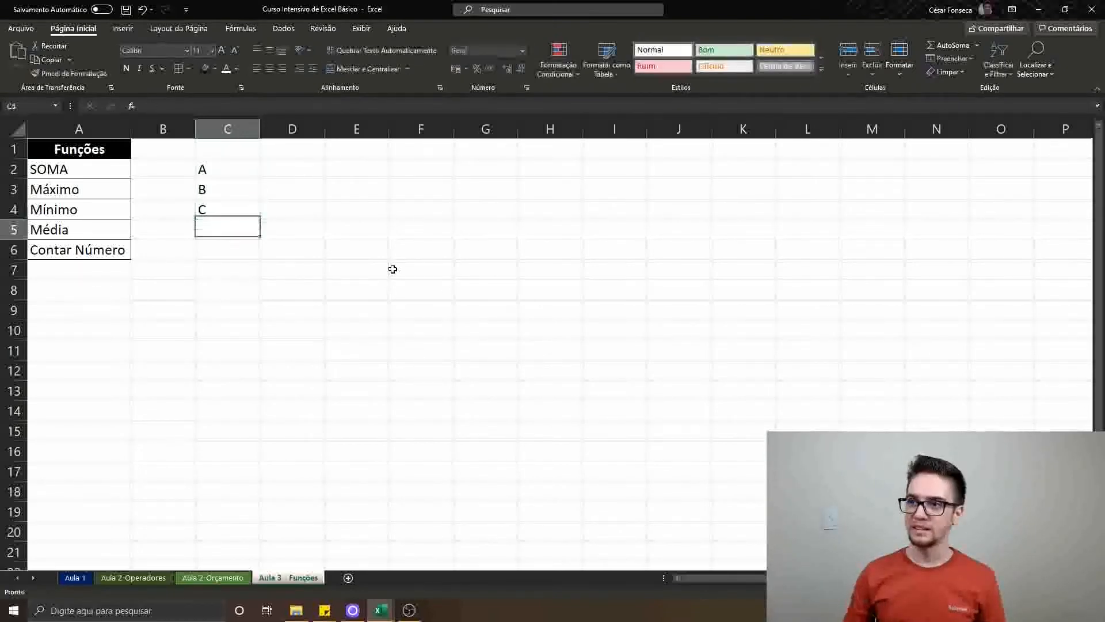
pyautogui.write('D')
pyautogui.press('Return')
pyautogui.write('E')
pyautogui.press('Return')
pyautogui.write('F')
pyautogui.press('Return')
pyautogui.write('G')
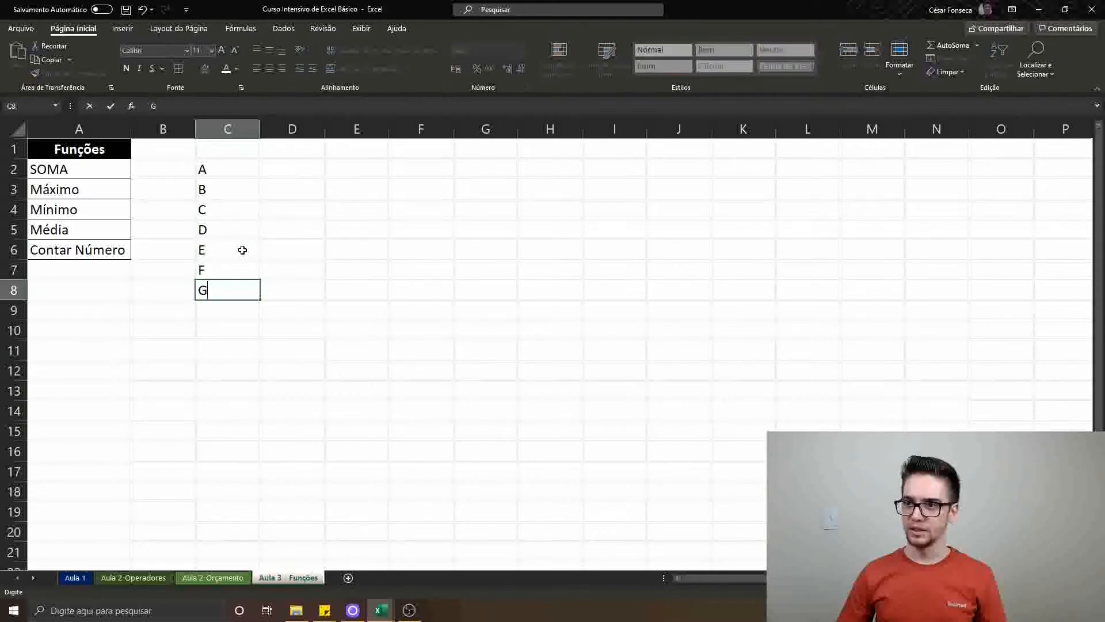
# Add a bold TOTAL label in C9 and centre the labels in C2:C9
pyautogui.click(255, 313)
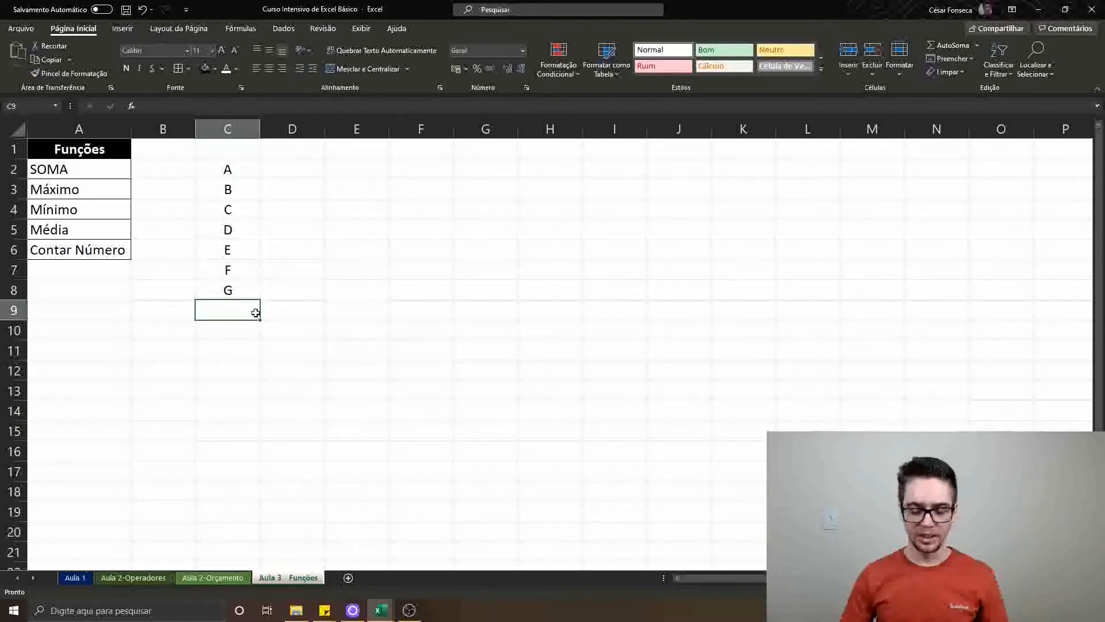
pyautogui.write('TOTAL')
pyautogui.hotkey('ctrl', 'Return')
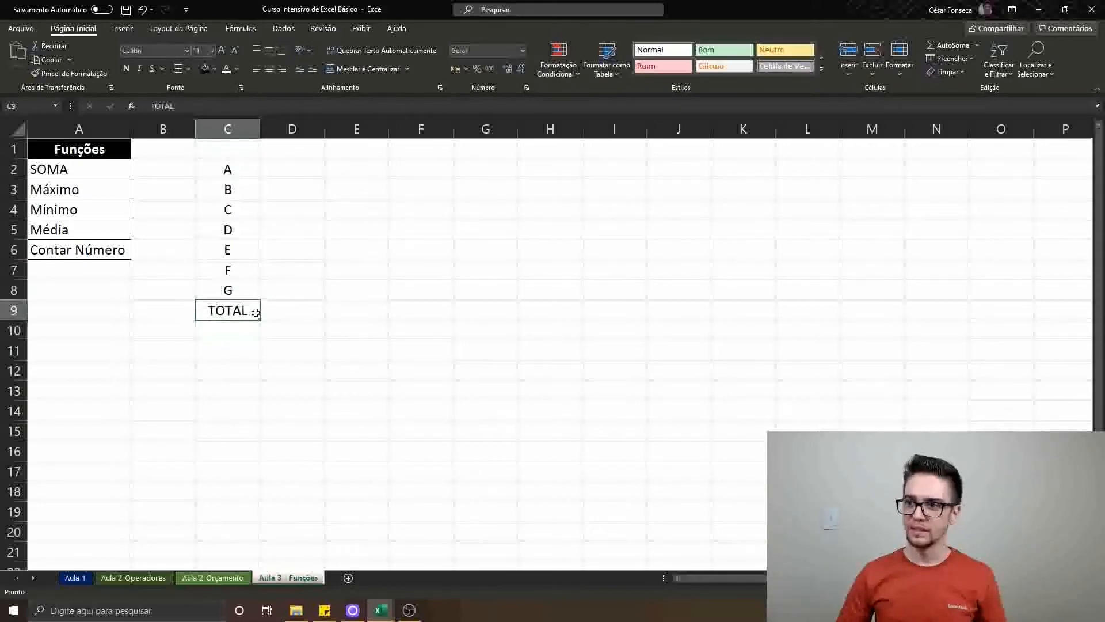
pyautogui.hotkey('ctrl', 'n')
# Fill D2:D8 with 5, 10, 15, 20, 25, 30 and 35, and centre these values
pyautogui.press('Right')
pyautogui.hotkey('ctrl', 'Up')
pyautogui.press('Down')
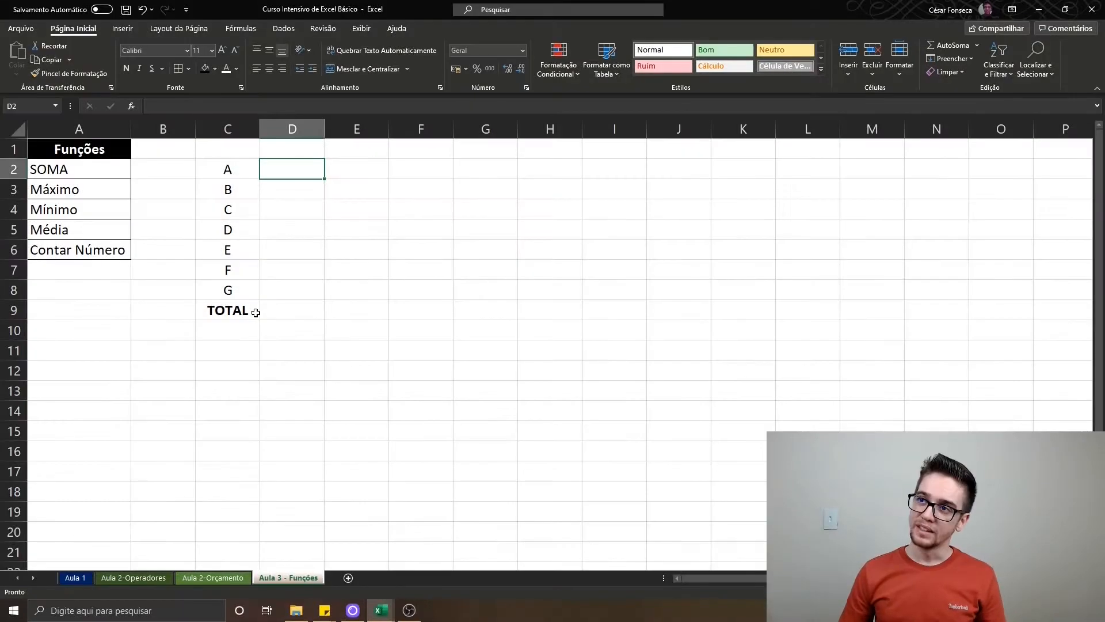
pyautogui.write('5')
pyautogui.press('Return')
pyautogui.write('2')
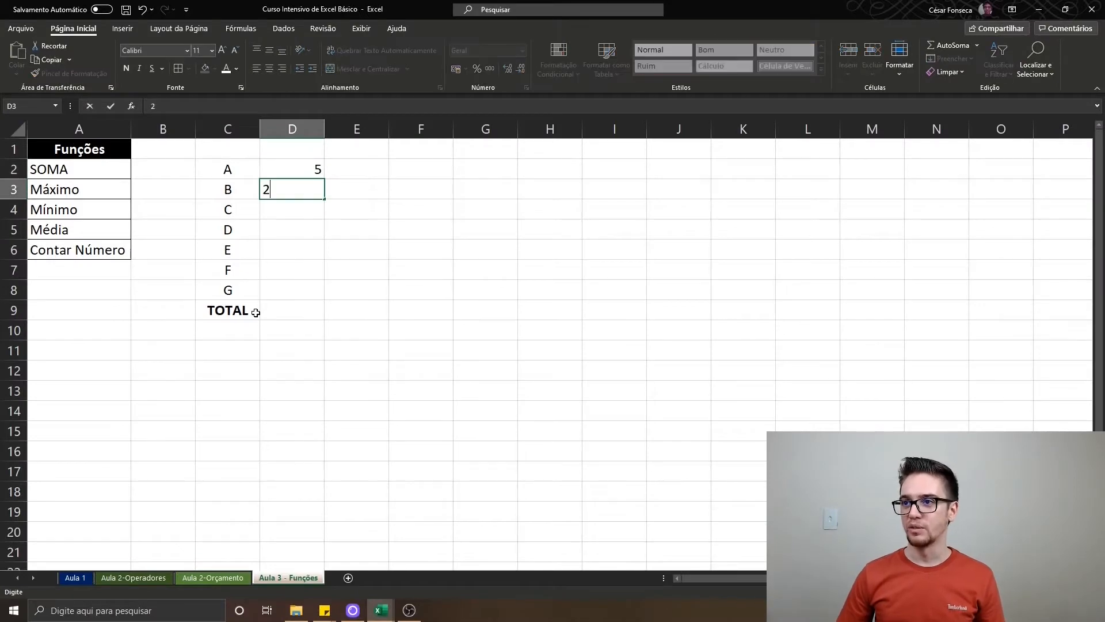
pyautogui.press('BackSpace')
pyautogui.write('10')
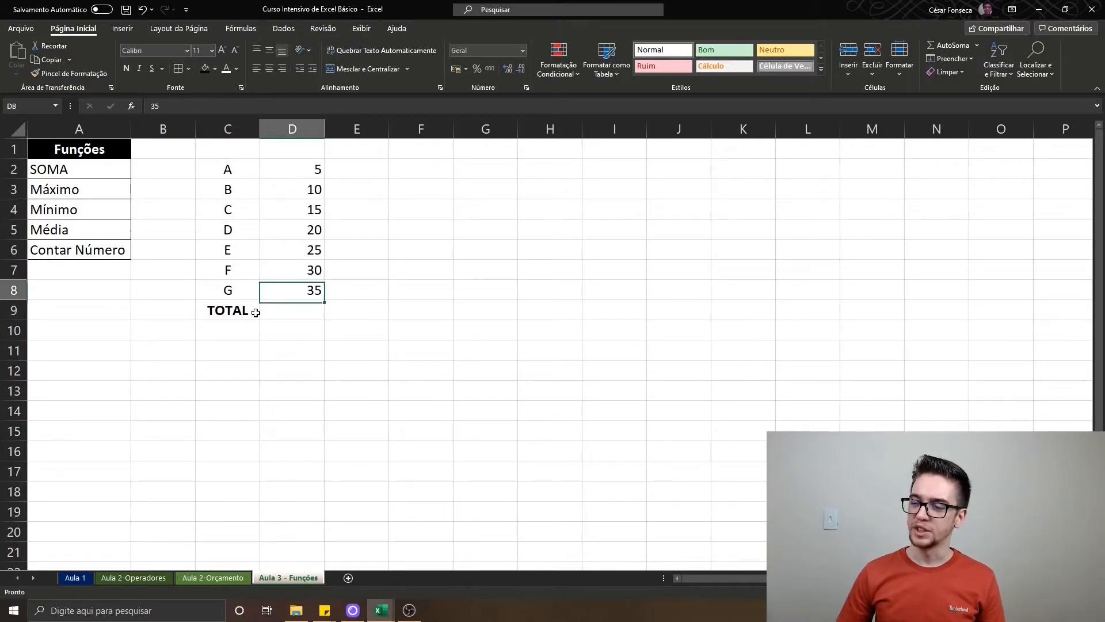
pyautogui.hotkey('ctrl', 'shift', 'Up')
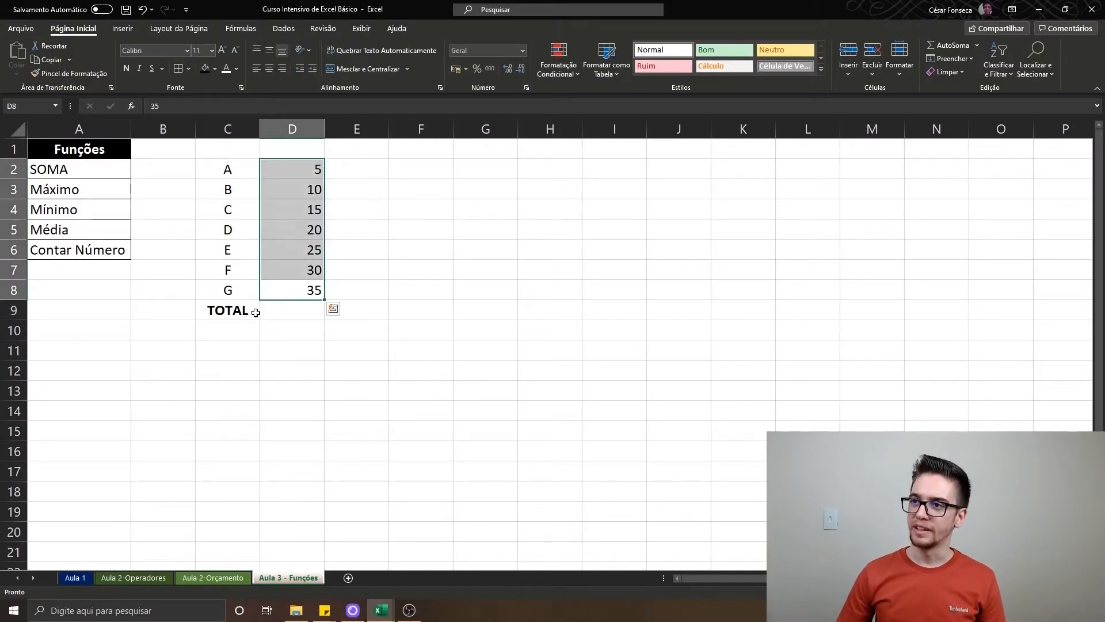
pyautogui.click(269, 68)
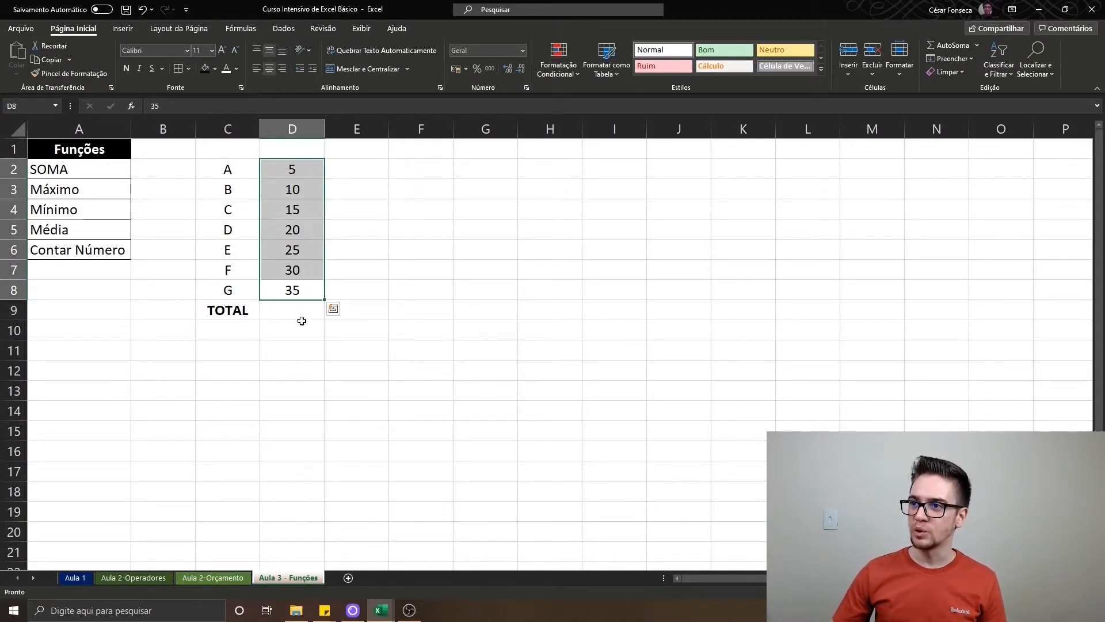
# Calculate the total in D9 by adding the cells individually with the formula =D2+D3+D4+D5+D6+D7+D8
pyautogui.click(301, 316)
pyautogui.write('=')
pyautogui.press('Up')
pyautogui.press('Up')
pyautogui.press('Up')
pyautogui.press('Up')
pyautogui.press('Up')
pyautogui.press('Up')
pyautogui.press('Up')
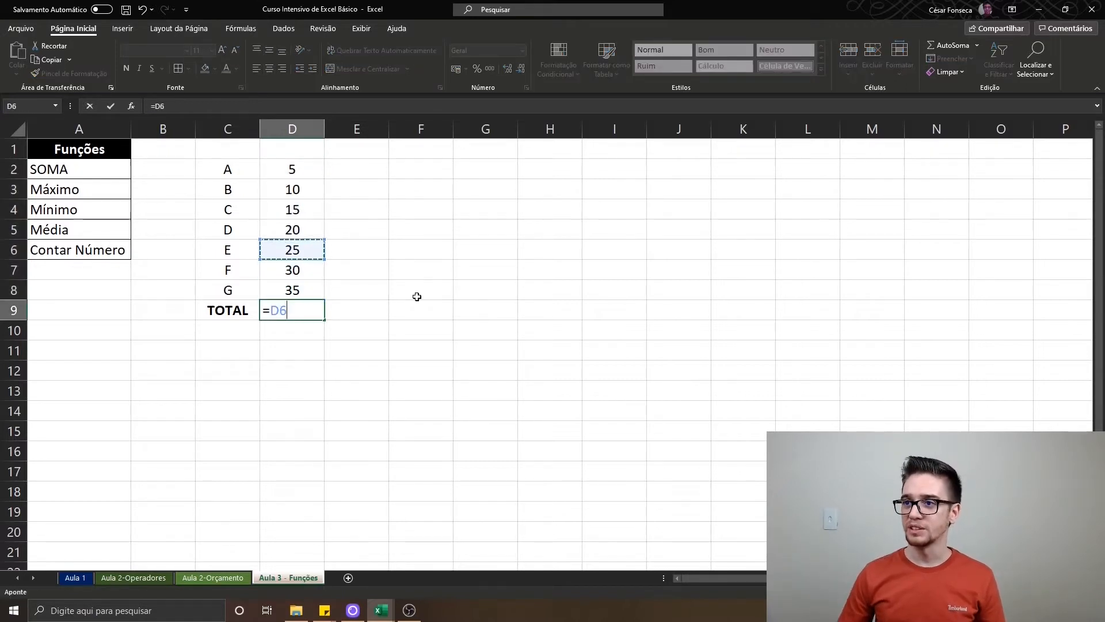
pyautogui.press('Up')
pyautogui.press('Down')
pyautogui.write('+')
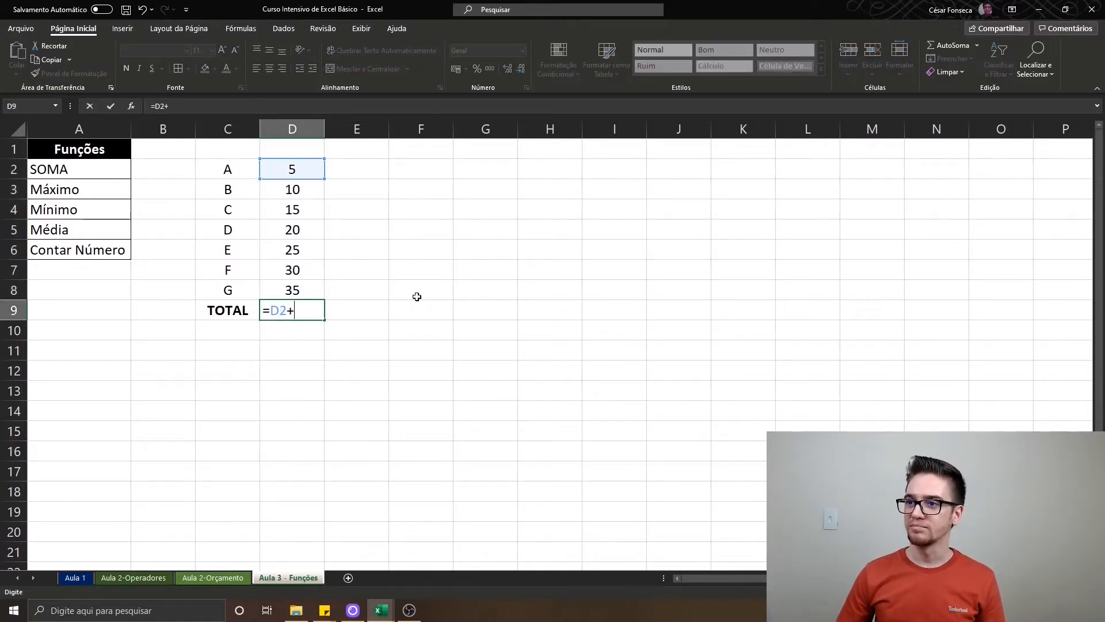
pyautogui.press('Up')
pyautogui.press('Up')
pyautogui.press('Up')
pyautogui.press('Up')
pyautogui.press('Up')
pyautogui.press('Up')
pyautogui.write('+')
pyautogui.press('Up')
pyautogui.press('Up')
pyautogui.press('Up')
pyautogui.press('Up')
pyautogui.press('Up')
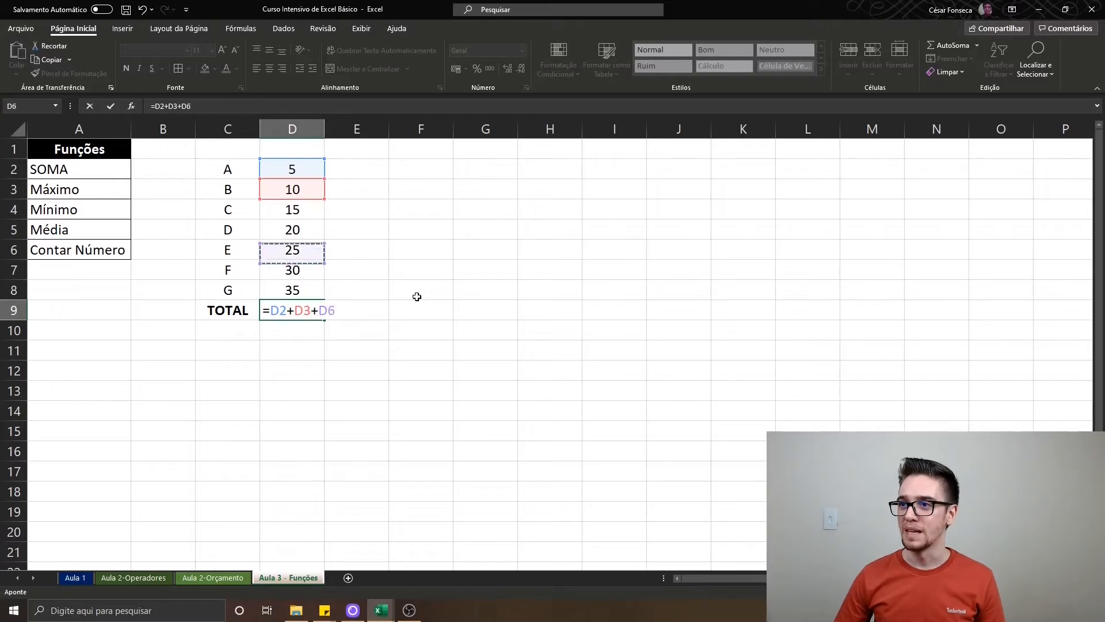
pyautogui.write('+')
pyautogui.press('Up')
pyautogui.press('Up')
pyautogui.press('Up')
pyautogui.press('Up')
pyautogui.write('+')
pyautogui.press('Up')
pyautogui.press('Up')
pyautogui.press('Up')
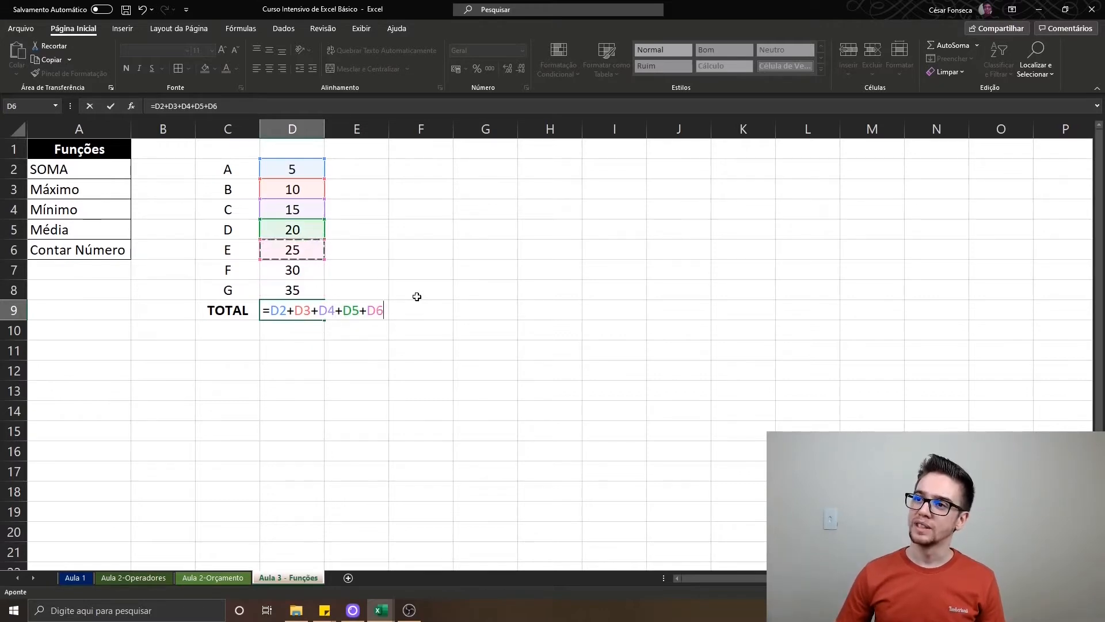
pyautogui.write('+')
pyautogui.press('Up')
pyautogui.press('Up')
pyautogui.write('+')
pyautogui.press('Down')
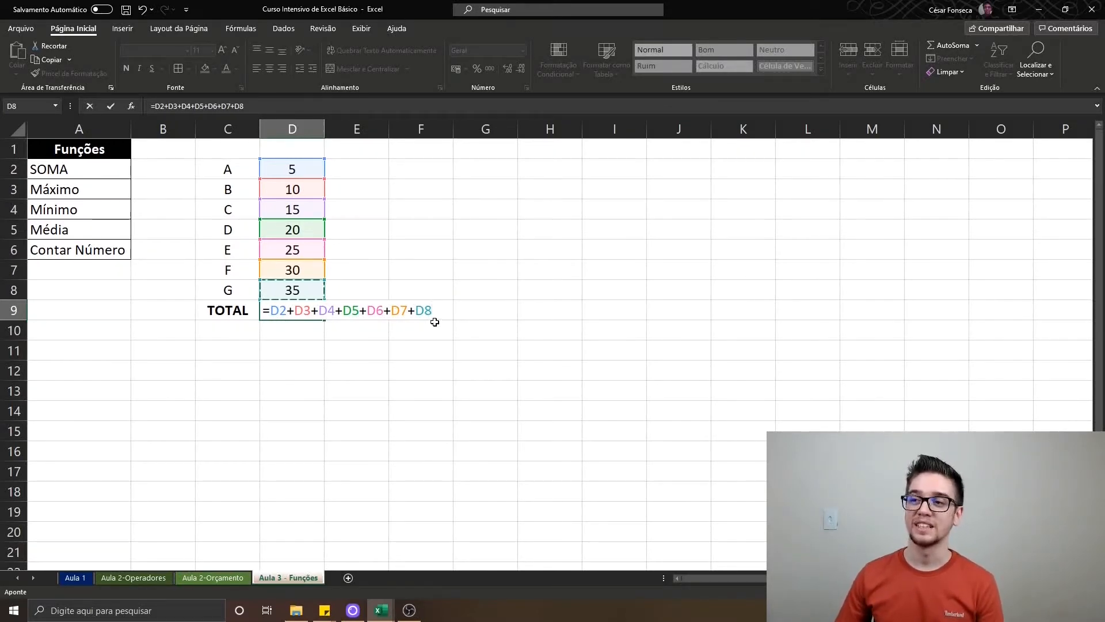
pyautogui.press('Return')
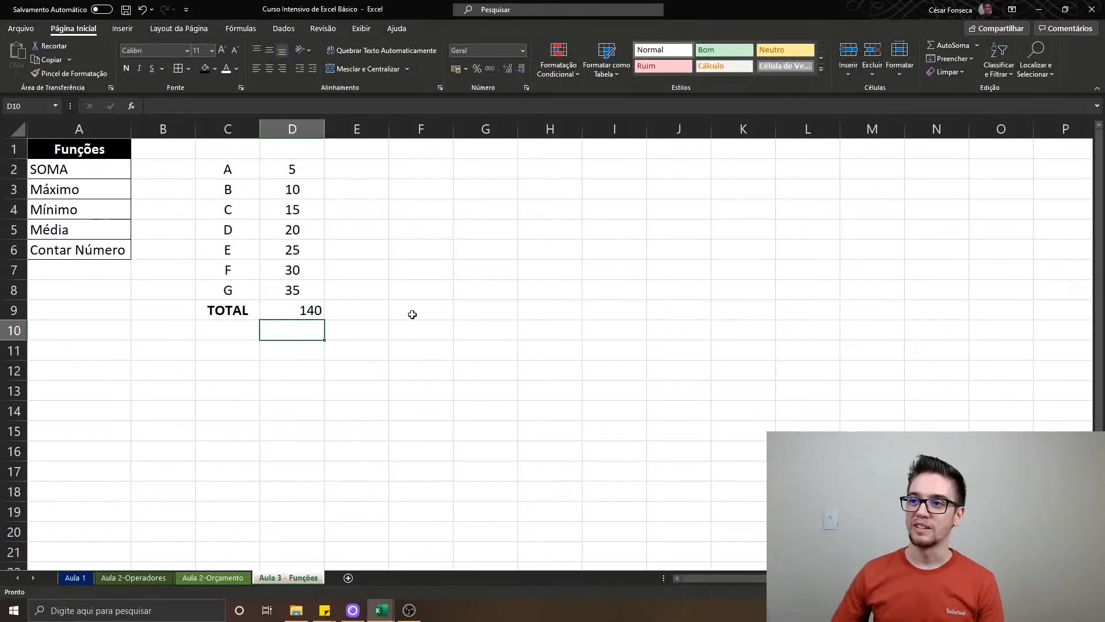
# Centre the total in D9 and make it bold
pyautogui.click(292, 310)
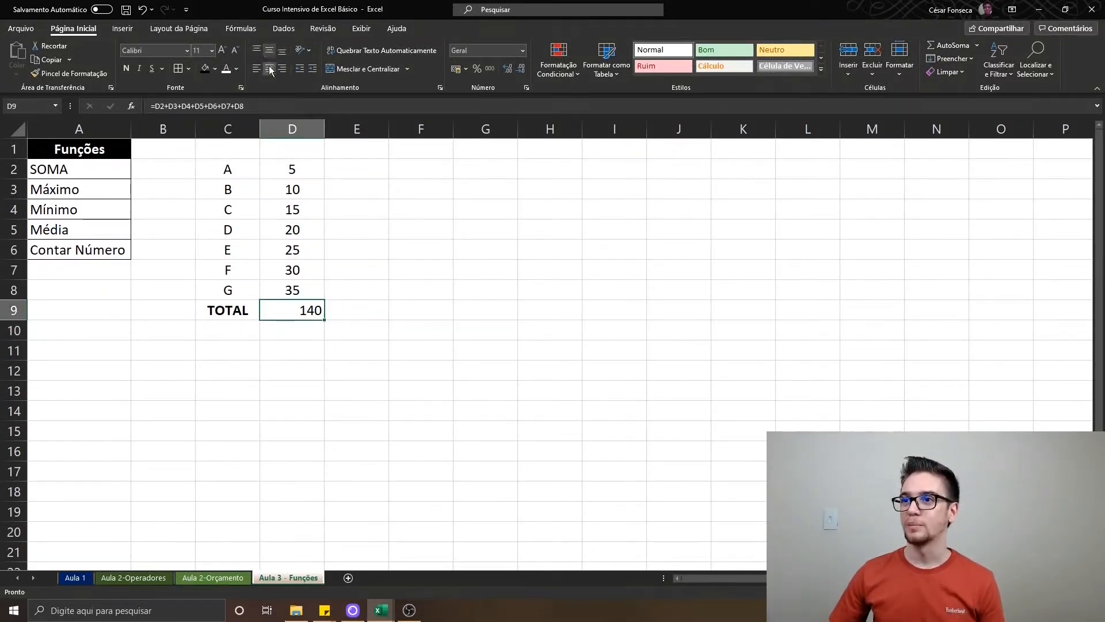
pyautogui.click(269, 68)
pyautogui.hotkey('ctrl', 'n')
# Examine the cell references in the D9 total formula and the column D values it adds
pyautogui.press('F2')
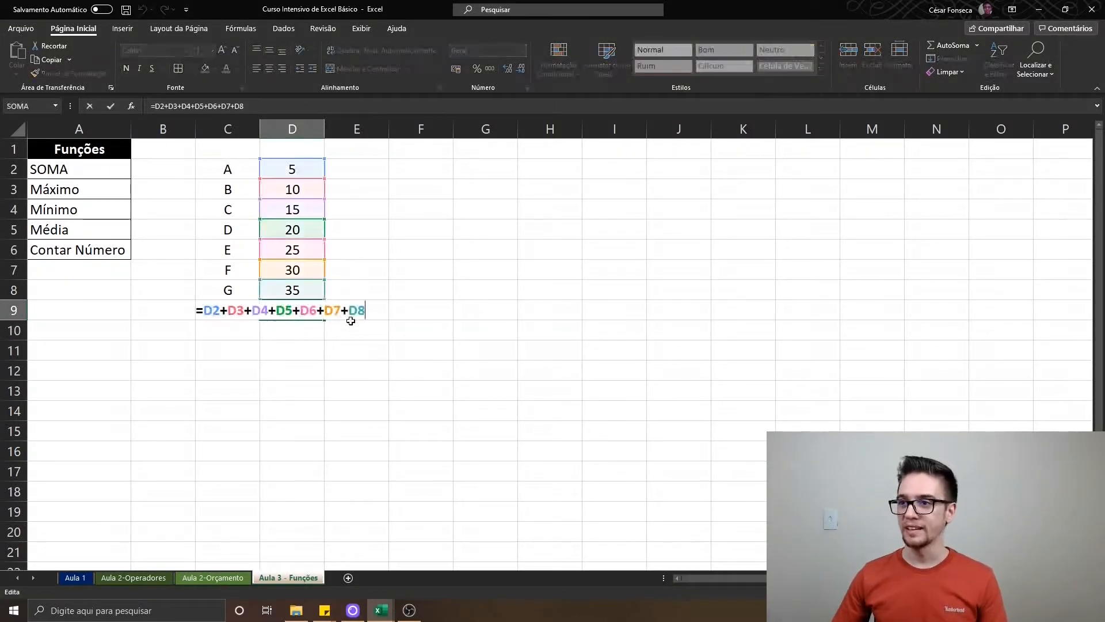
pyautogui.press('Escape')
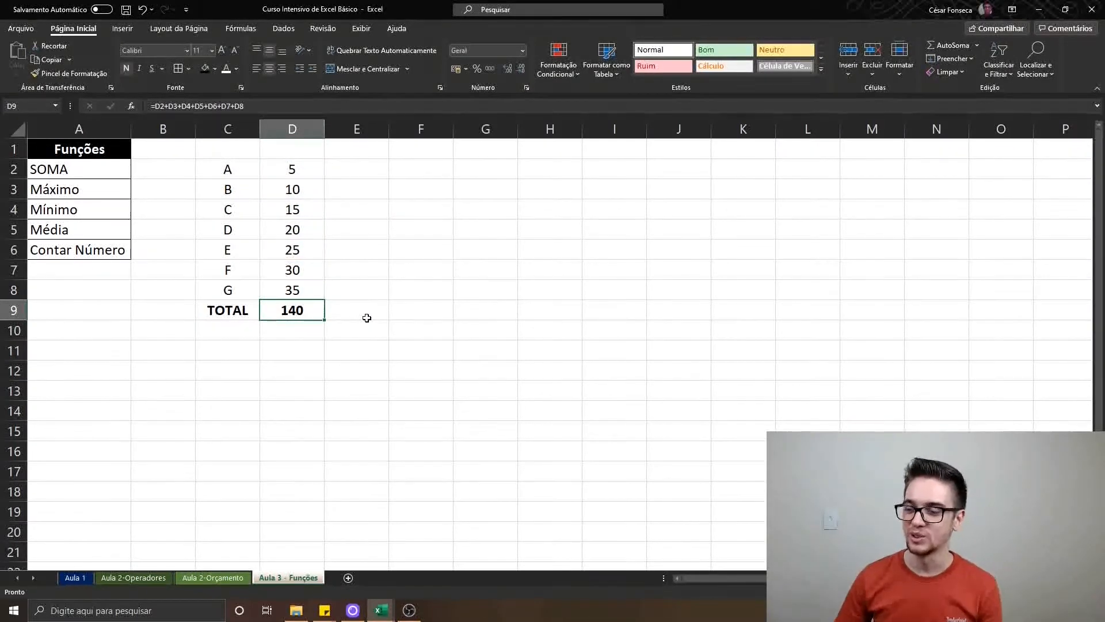
pyautogui.hotkey('ctrl', 'Up')
pyautogui.press('Down')
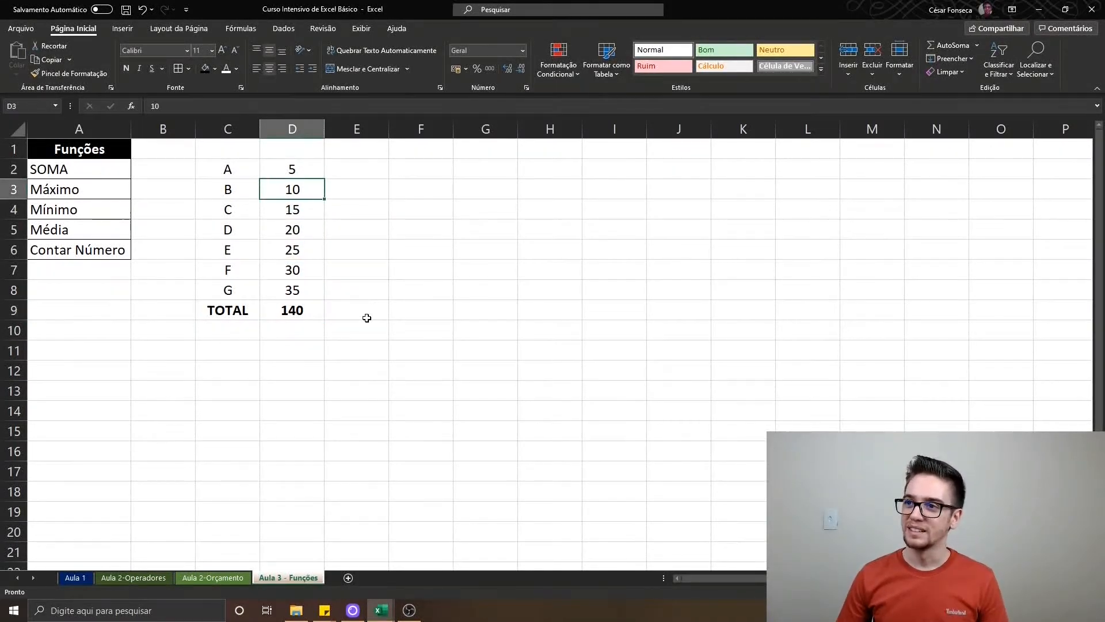
pyautogui.press('Down')
pyautogui.press('Down')
pyautogui.press('Down')
pyautogui.press('Right')
pyautogui.press('Right')
pyautogui.press('Down')
pyautogui.press('Down')
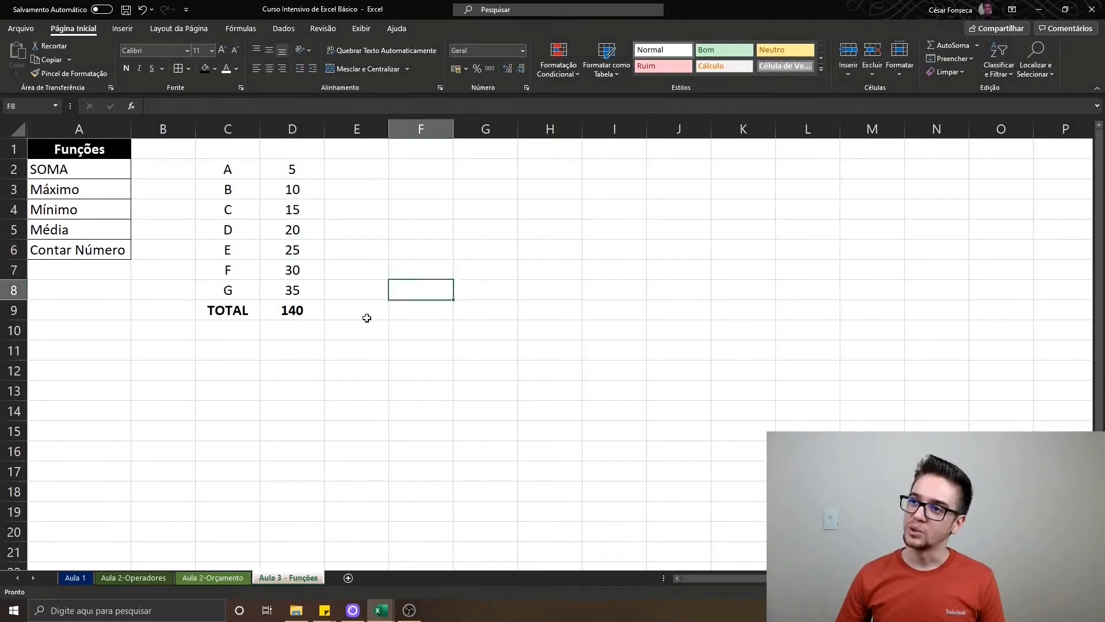
pyautogui.click(367, 318)
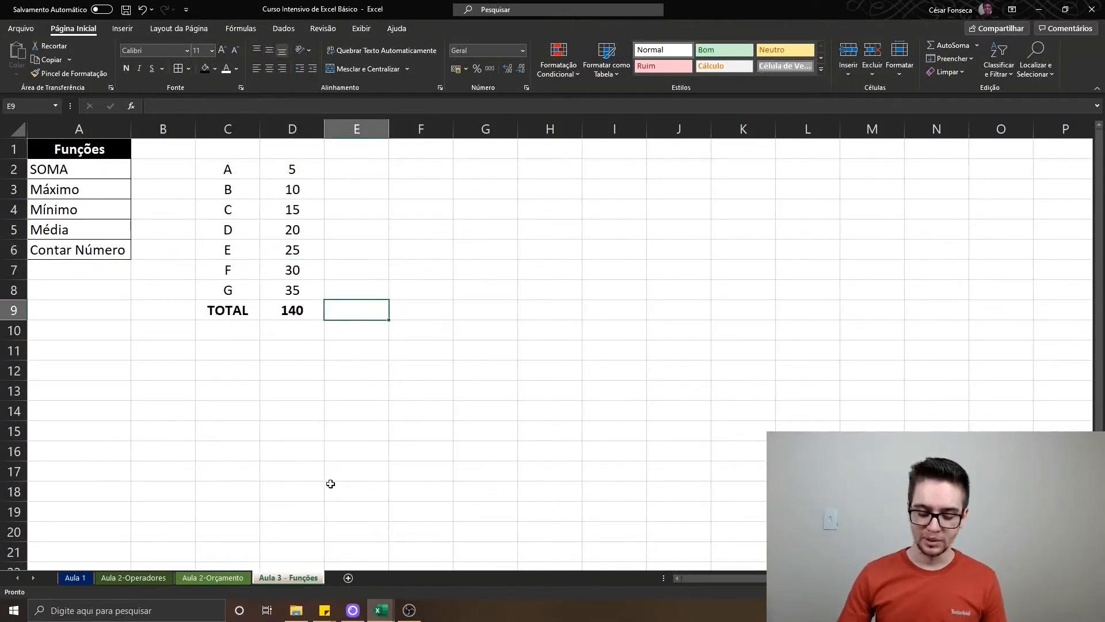
pyautogui.press('Left')
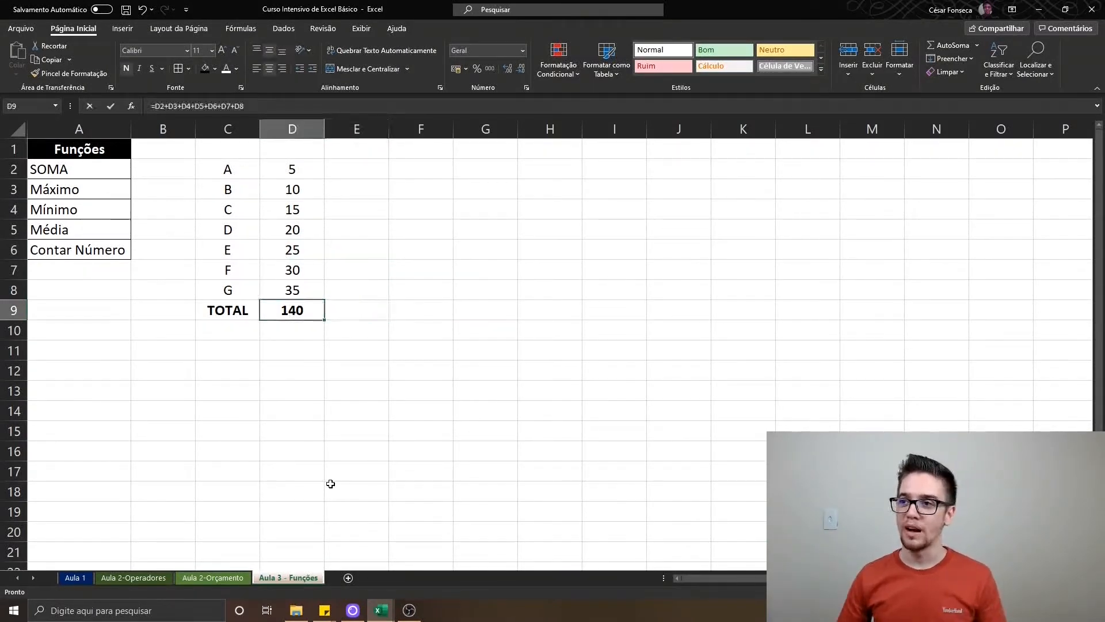
# Review the individually added cell references in the TOTAL formula in D9
pyautogui.press('F2')
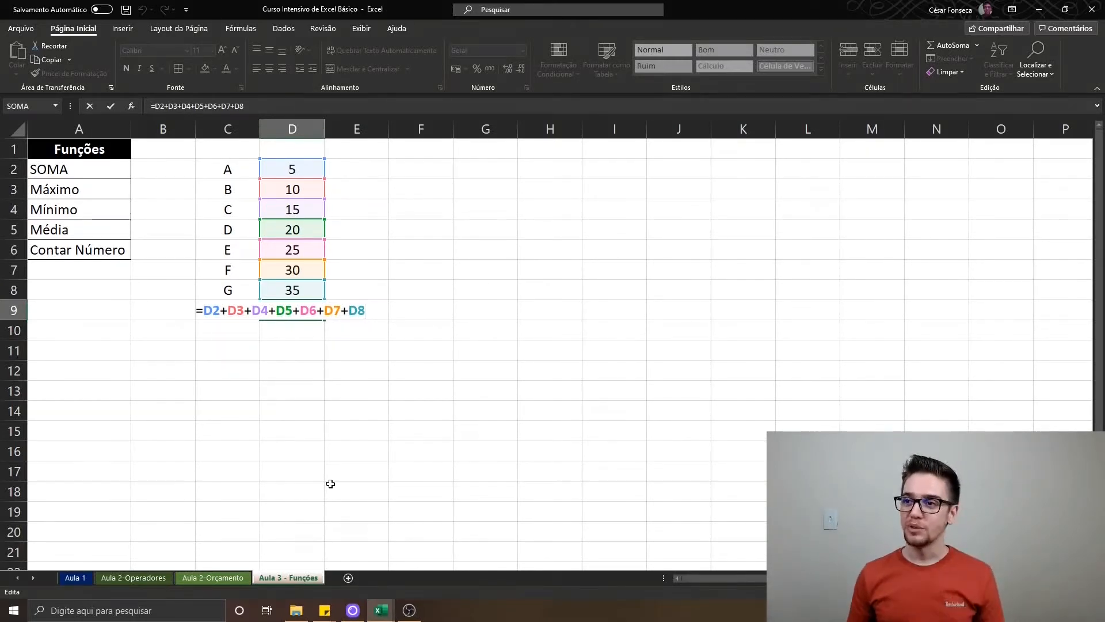
pyautogui.press('Return')
pyautogui.press('Up')
pyautogui.press('Right')
pyautogui.press('Left')
pyautogui.press('Down')
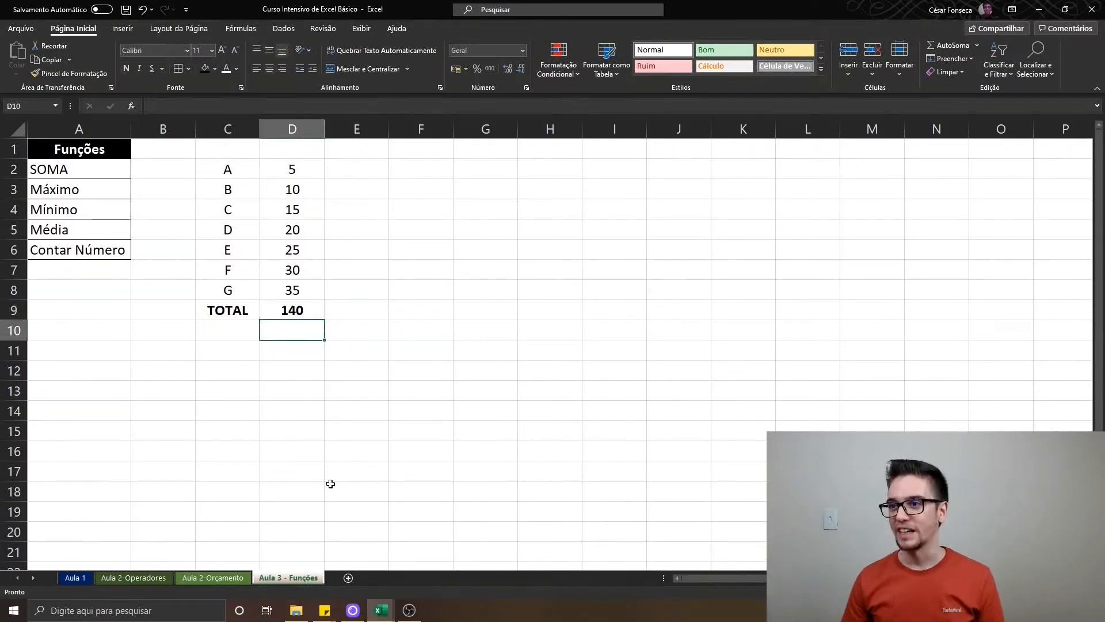
# Browse the function suggestions in D10 for names beginning with so, a, c, d, e and f
pyautogui.write('=')
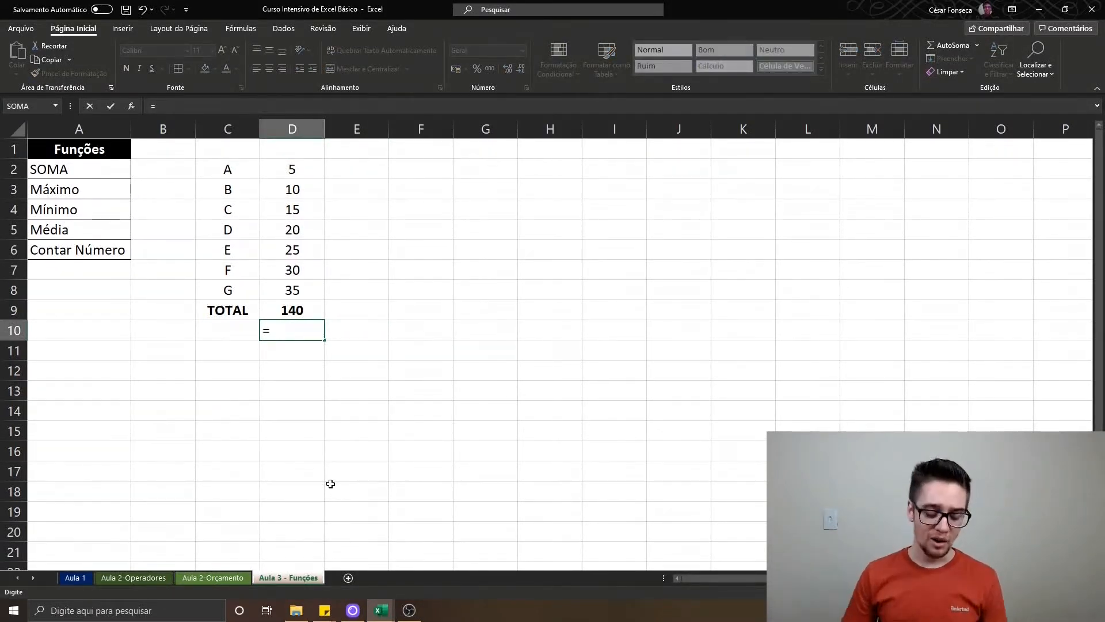
pyautogui.write('so')
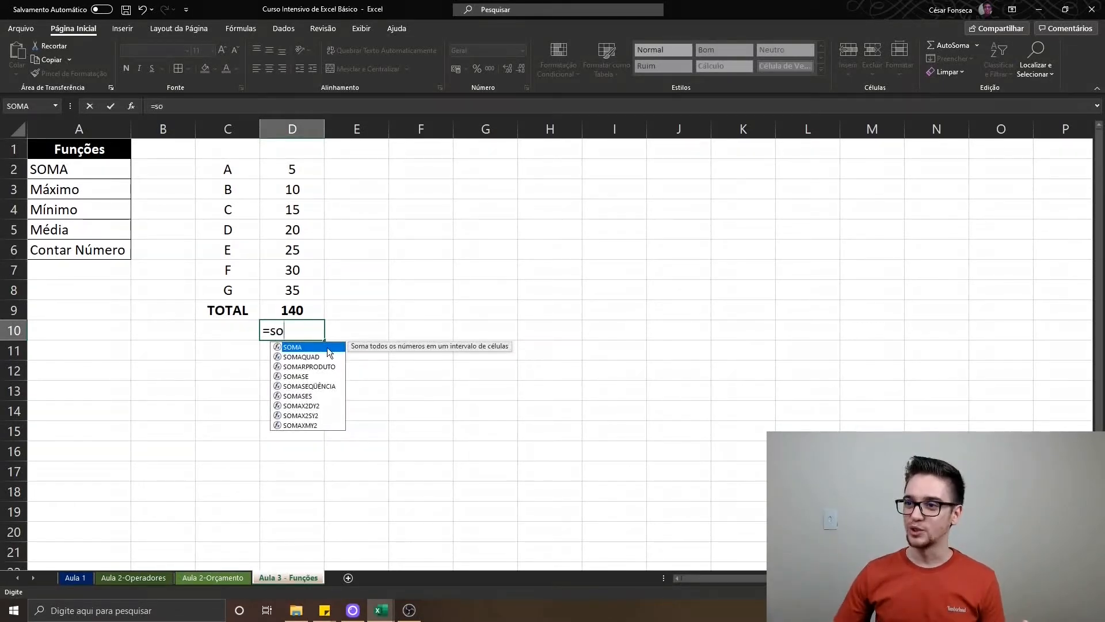
pyautogui.press('BackSpace')
pyautogui.press('BackSpace')
pyautogui.write('a')
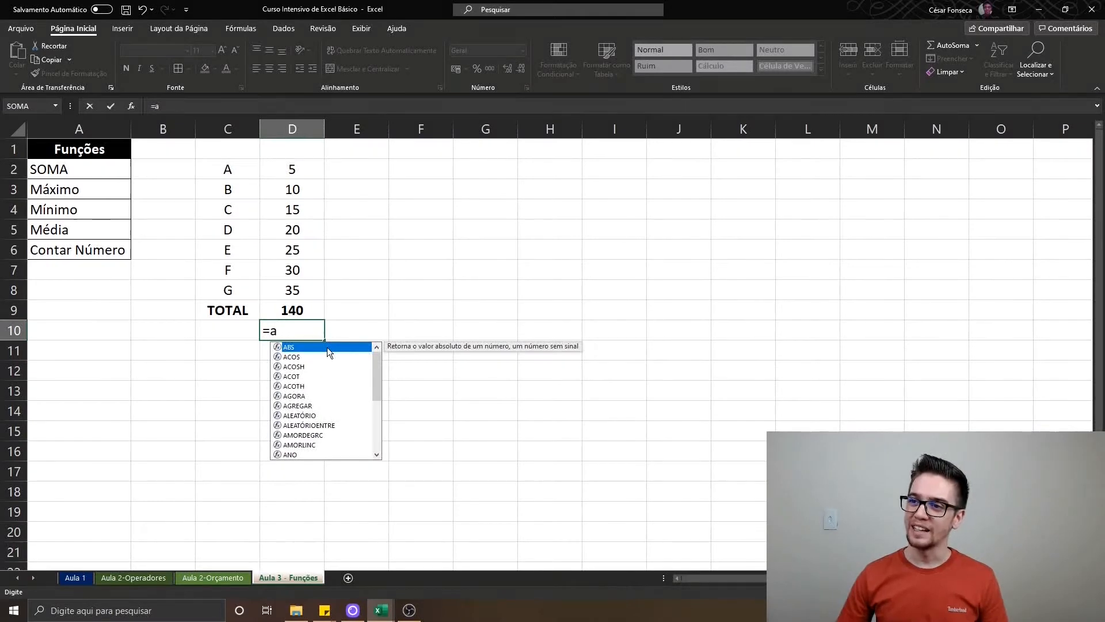
pyautogui.press('BackSpace')
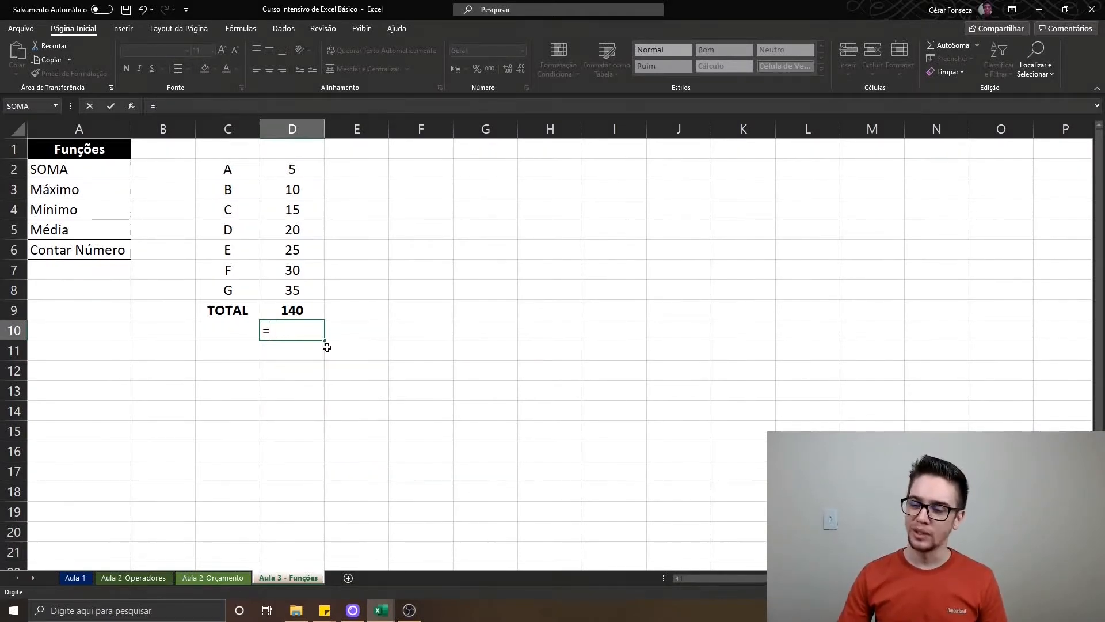
pyautogui.write('c')
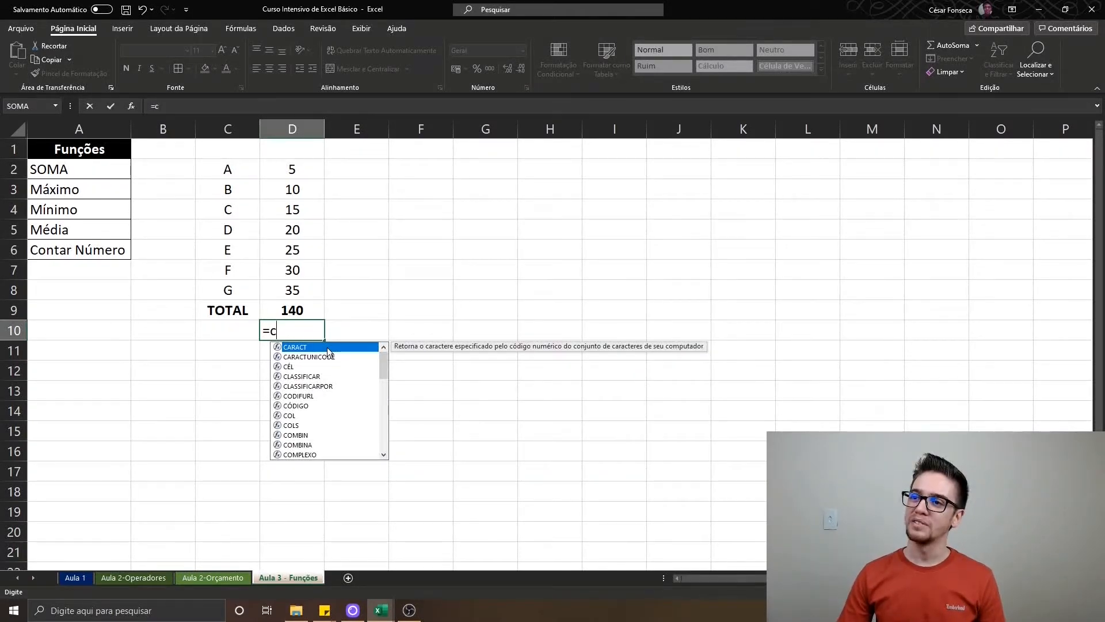
pyautogui.press('BackSpace')
pyautogui.write('d')
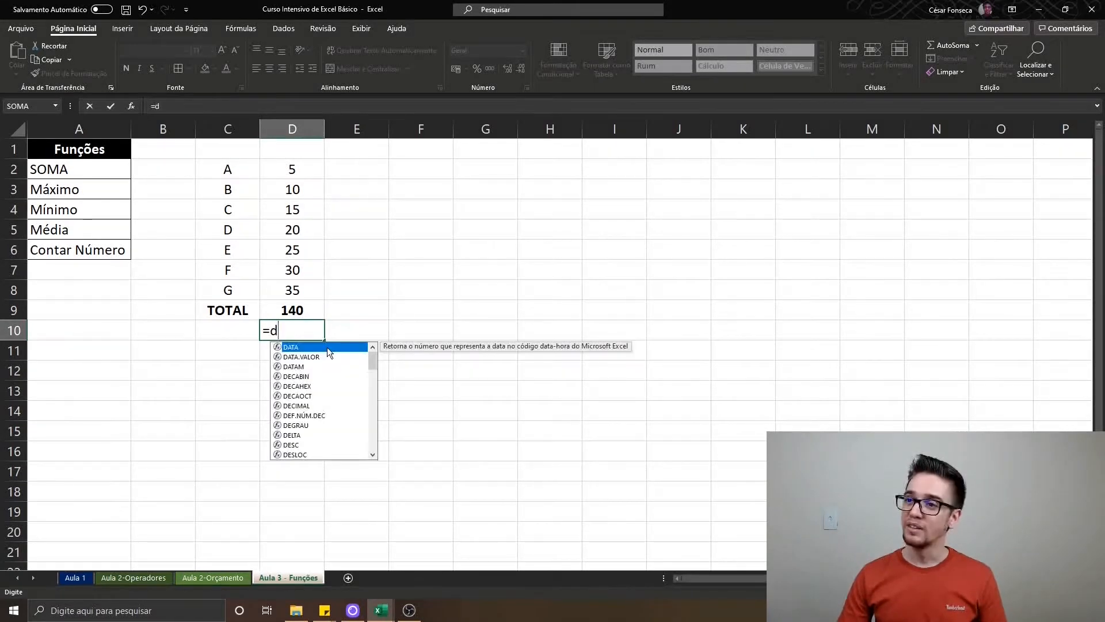
pyautogui.press('BackSpace')
pyautogui.write('e')
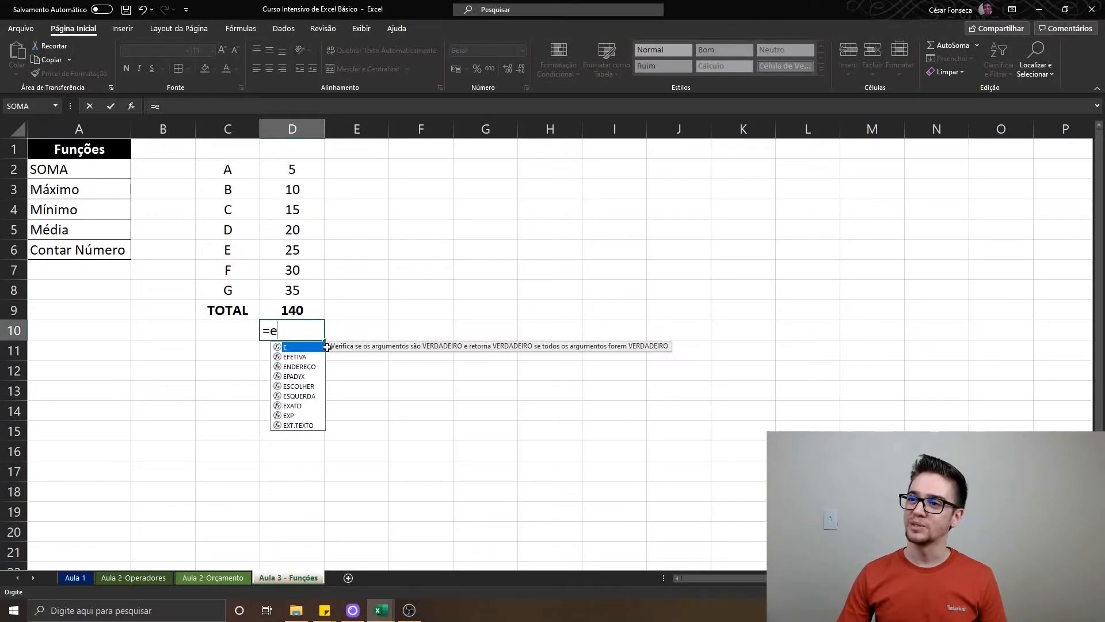
pyautogui.press('BackSpace')
pyautogui.write('f')
pyautogui.press('BackSpace')
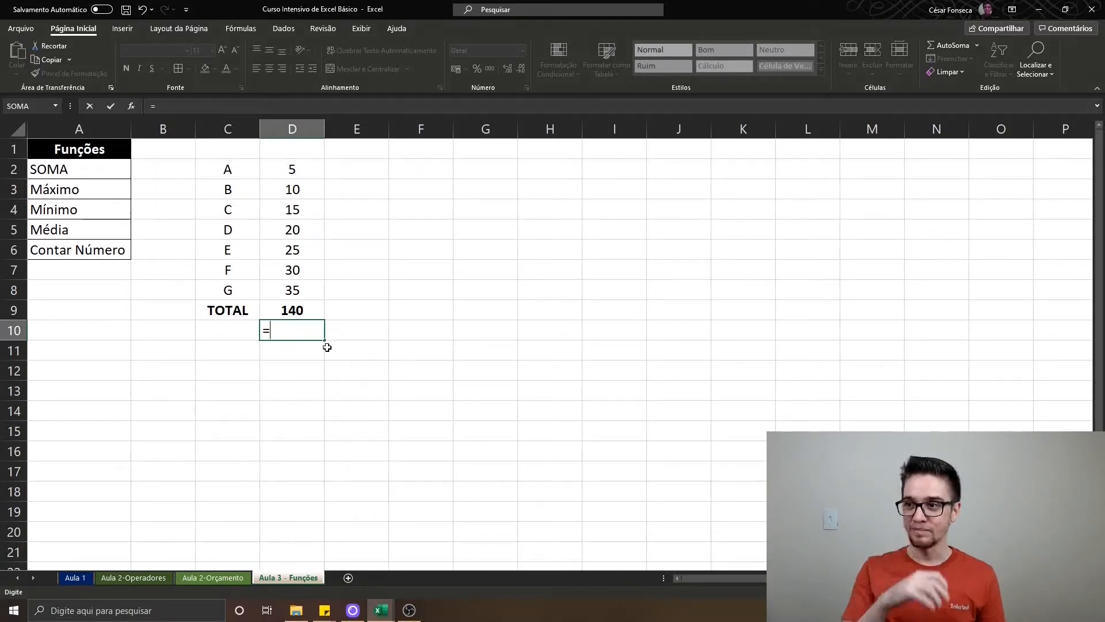
pyautogui.press('Escape')
# Reopen the formula in D9 and look over its chain of plus signs once more
pyautogui.press('Up')
pyautogui.press('F2')
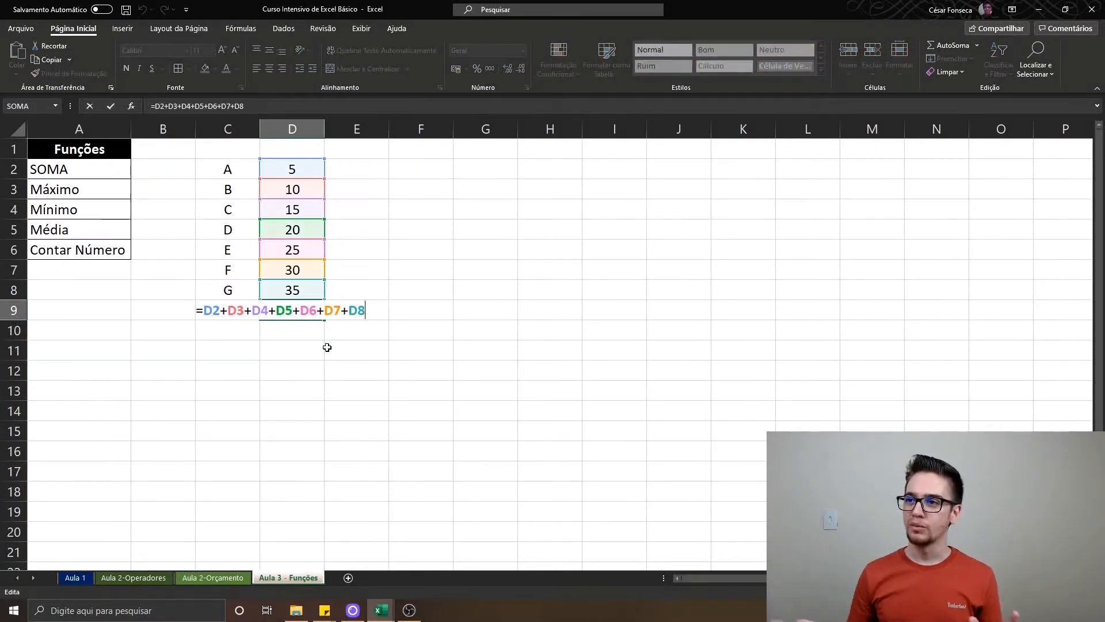
pyautogui.press('Return')
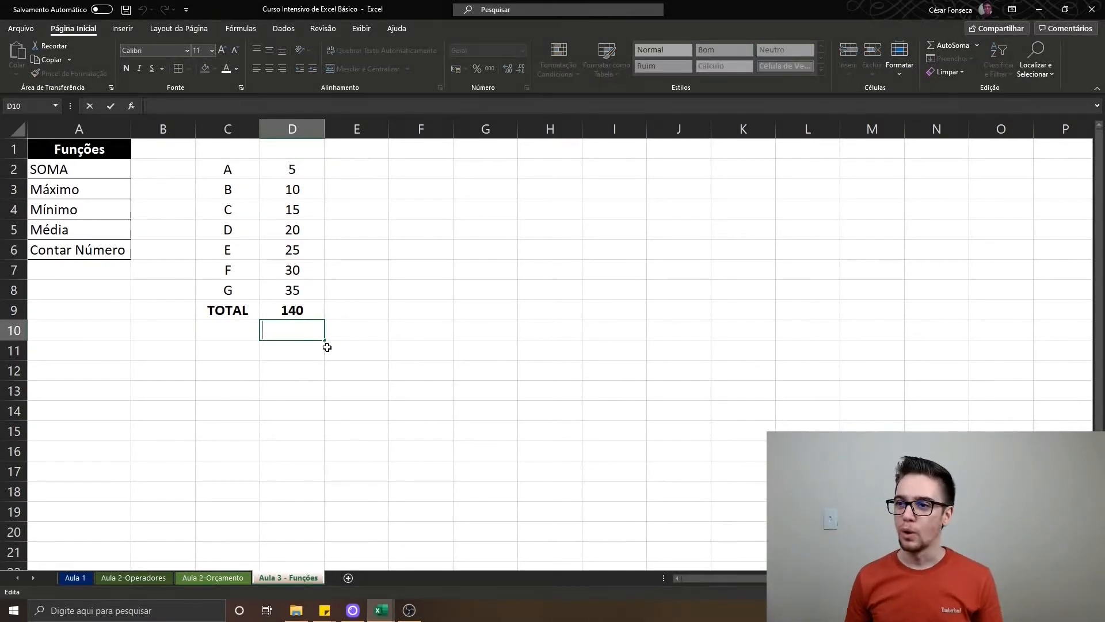
pyautogui.write('=soma')
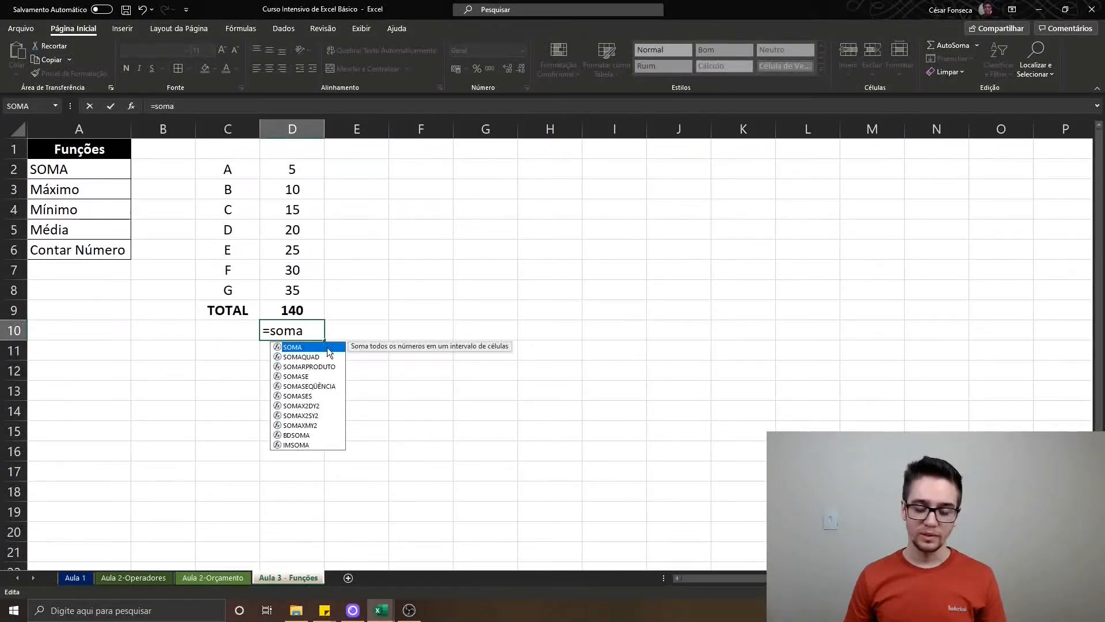
pyautogui.press('Tab')
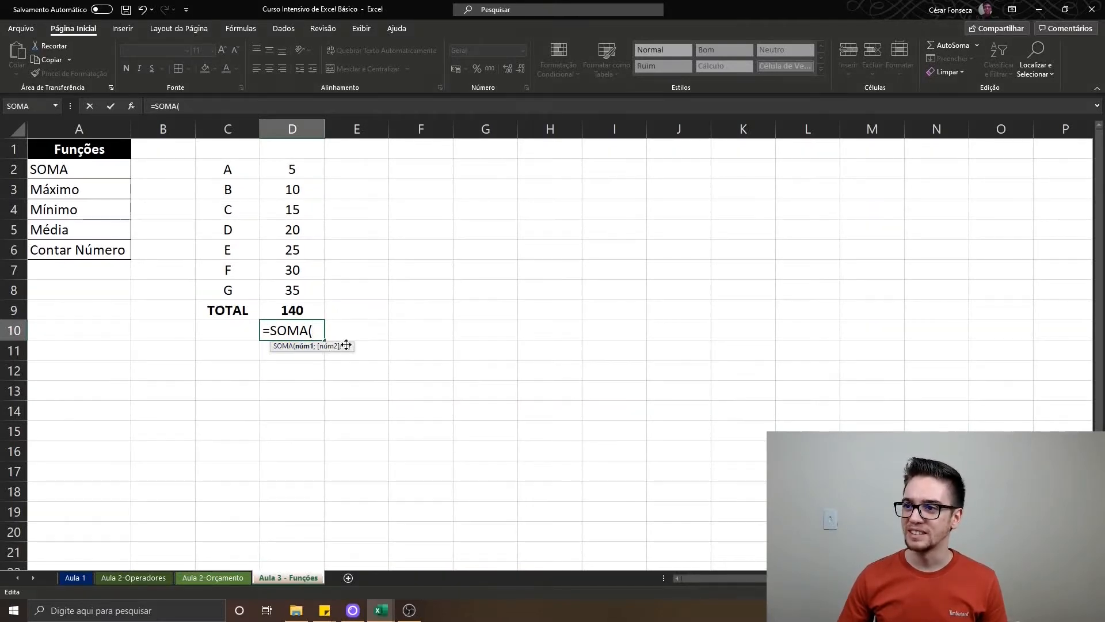
pyautogui.click(313, 375)
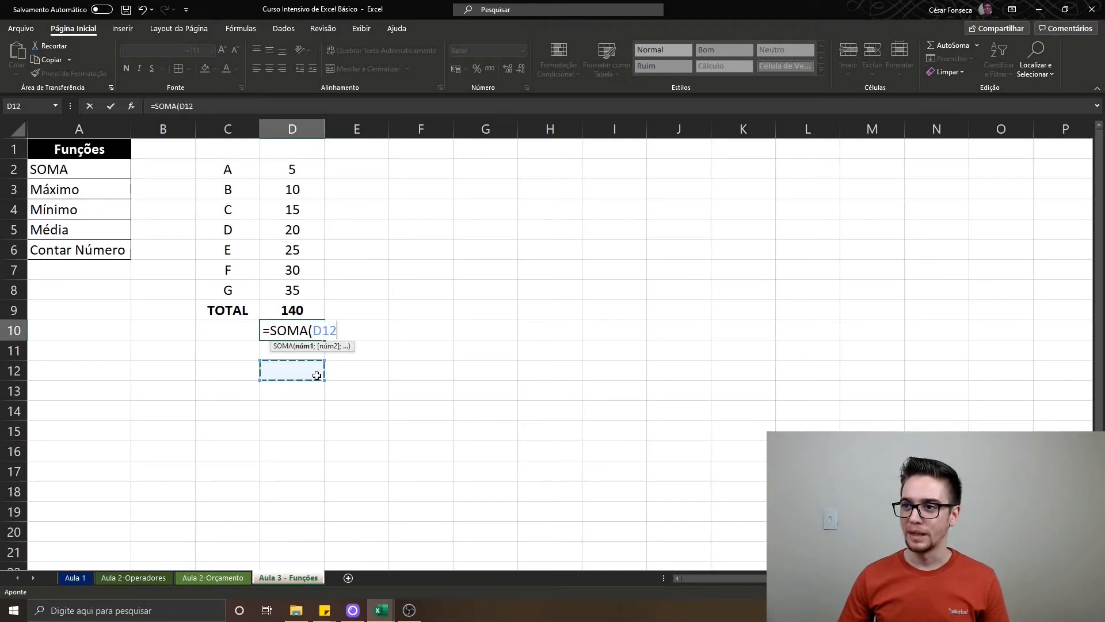
pyautogui.press('Escape')
# Write the SOMA syntax as plain text in D11: =SOMA(núm1;núm2;...)
pyautogui.press('Down')
pyautogui.write("'")
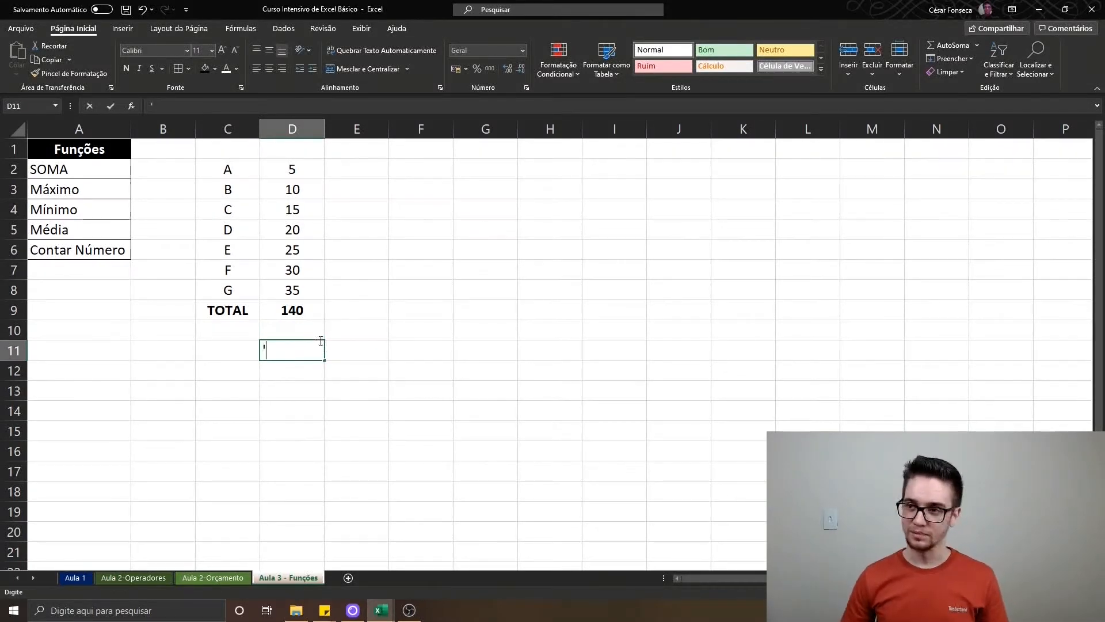
pyautogui.write('=S')
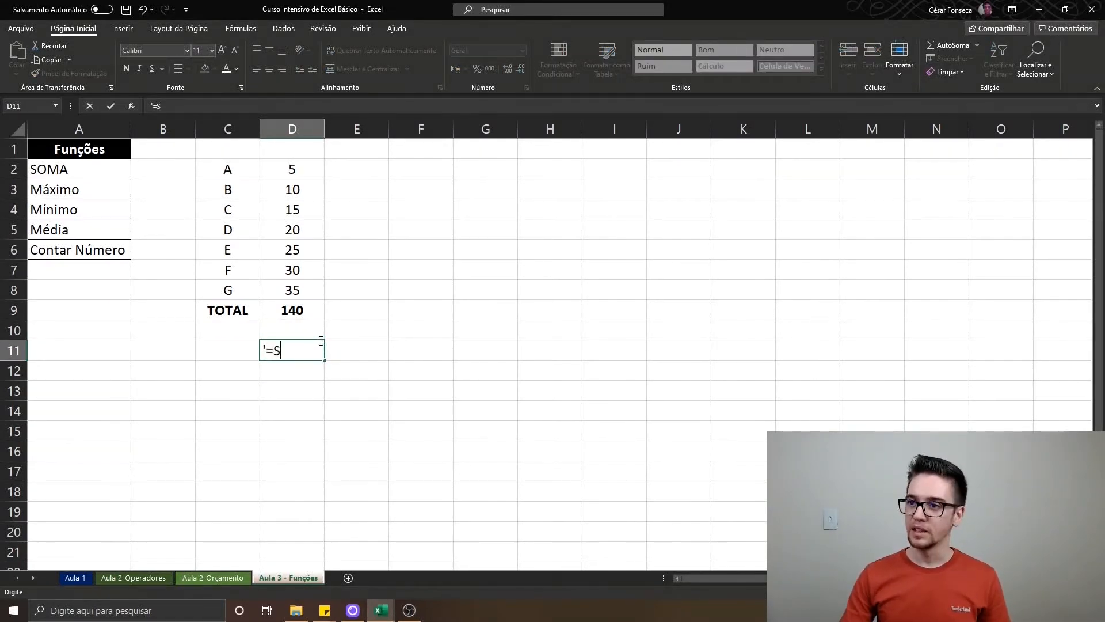
pyautogui.write('OMA(núm1;núme')
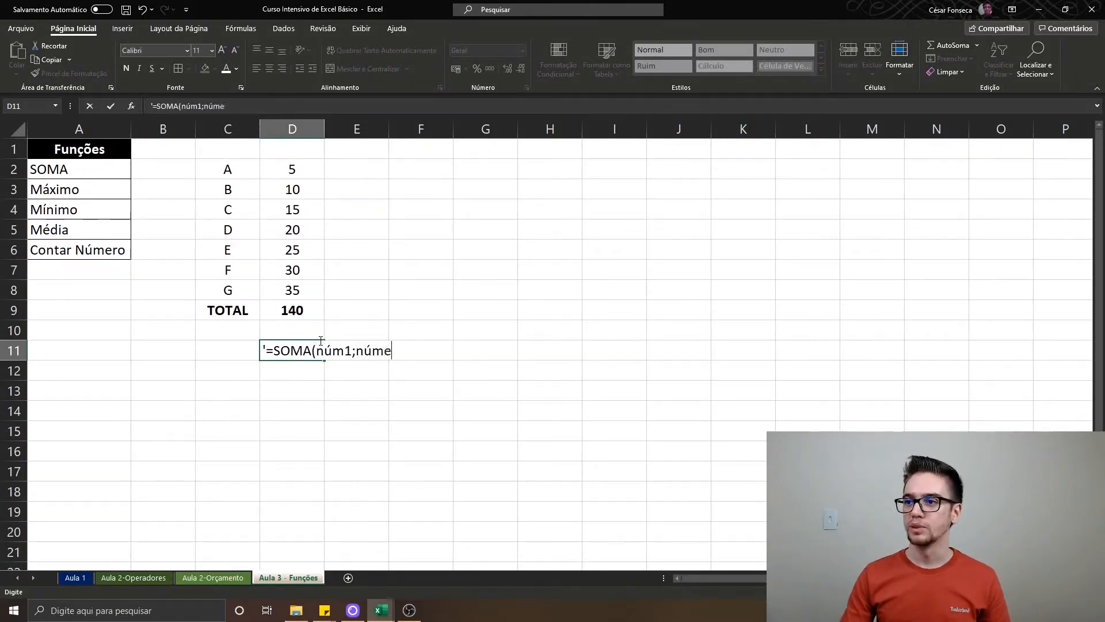
pyautogui.press('BackSpace')
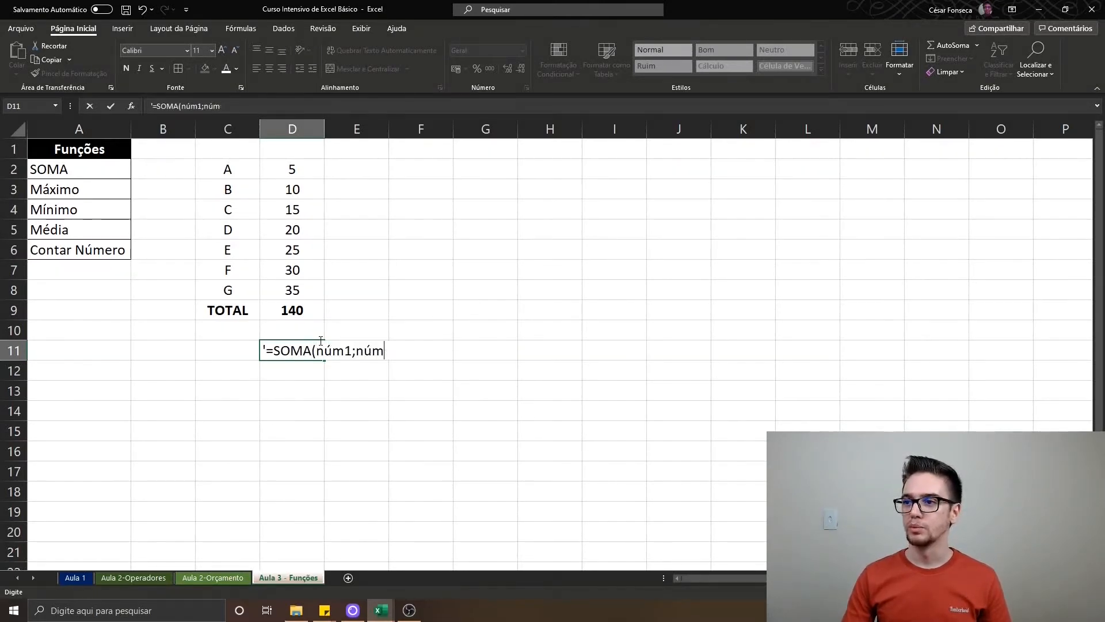
pyautogui.write('2;...)')
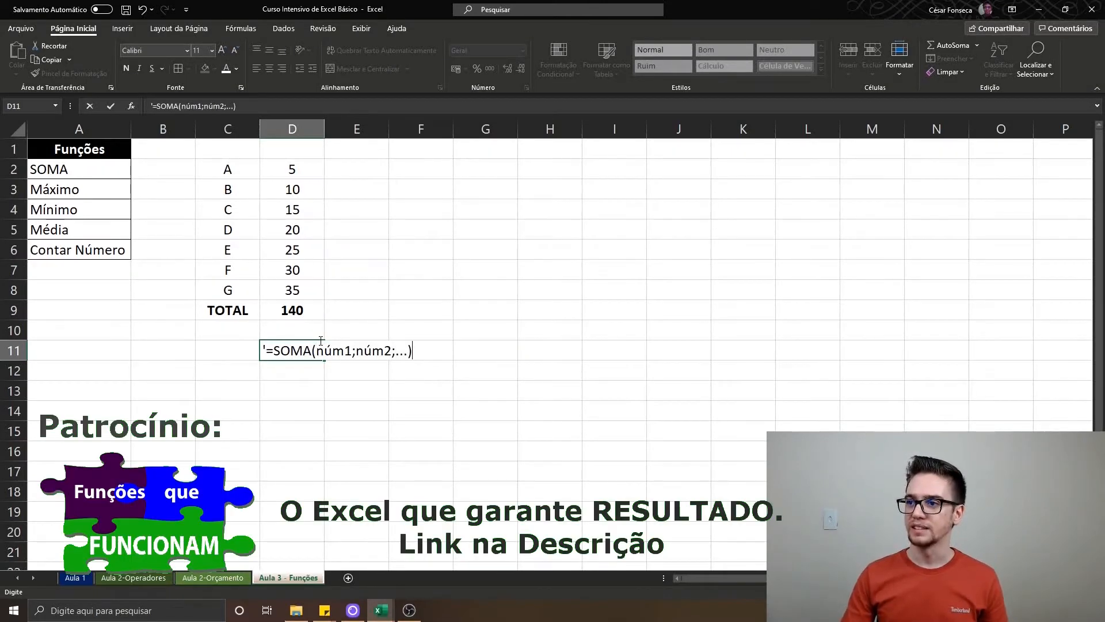
pyautogui.hotkey('ctrl', 'Return')
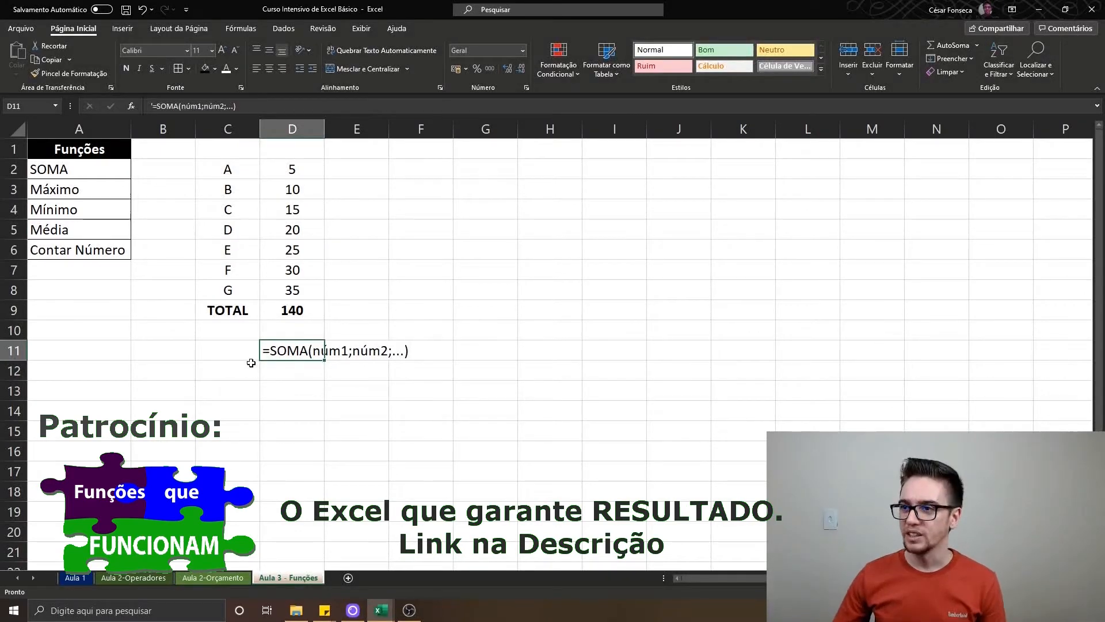
# Try building a SOMA formula in D12 with D2, D3, D4, D5, D6, D7 and D8 as separate semicolon-separated arguments
pyautogui.click(303, 372)
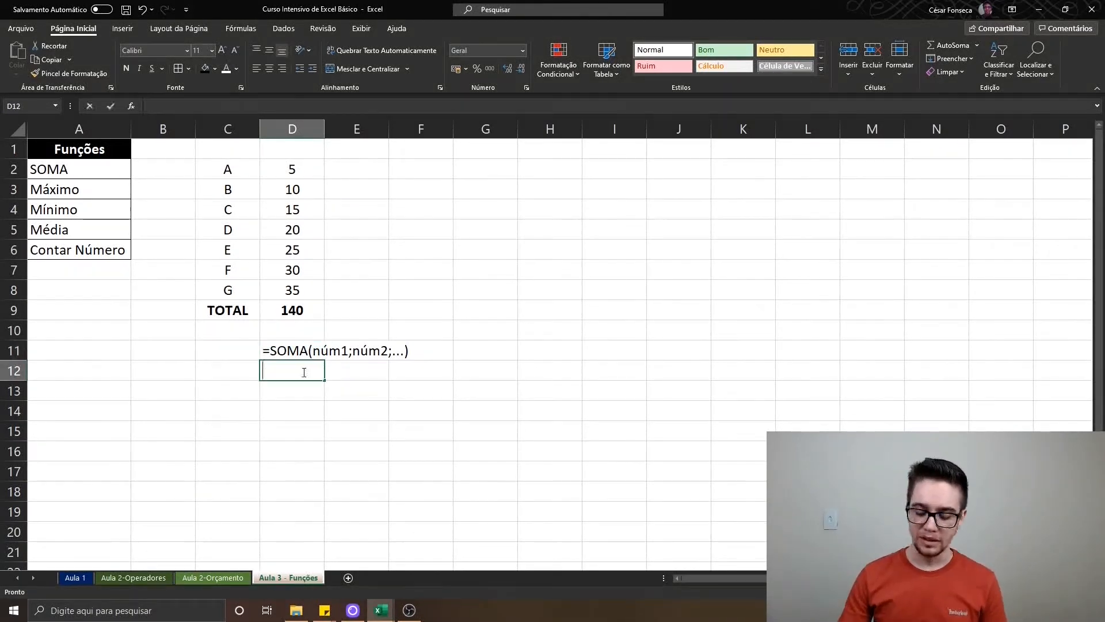
pyautogui.write('=soma')
pyautogui.press('Tab')
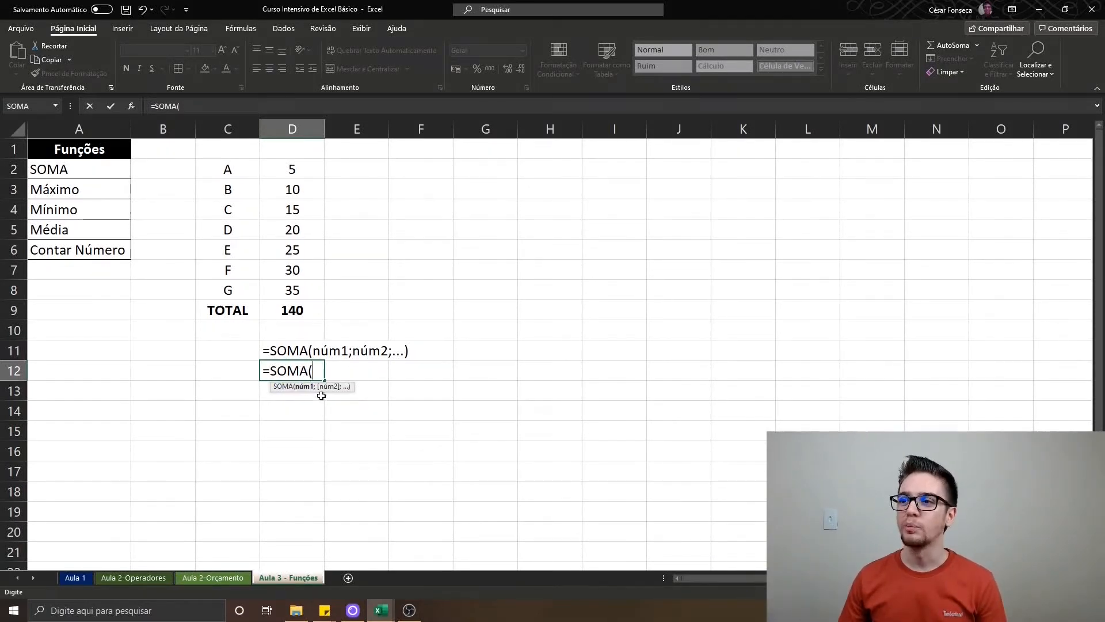
pyautogui.click(302, 170)
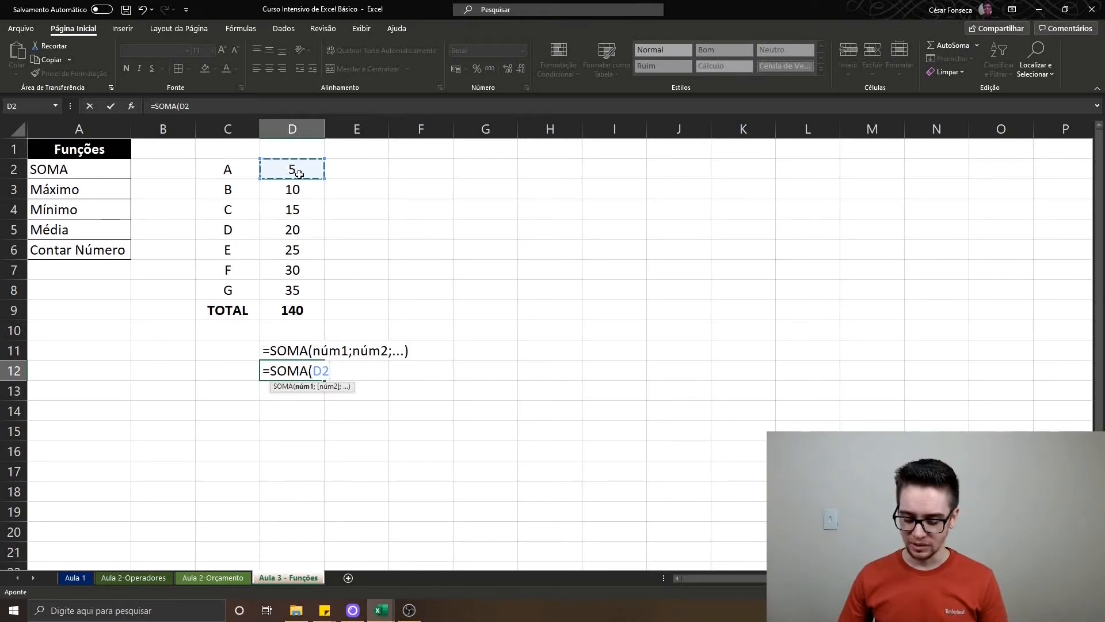
pyautogui.write(';')
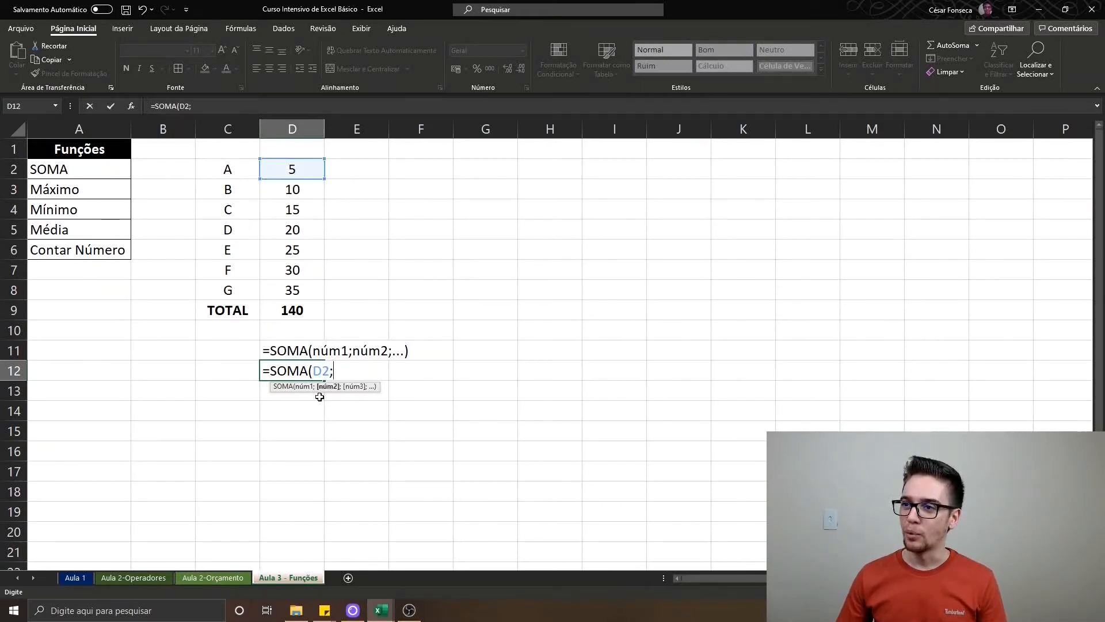
pyautogui.click(297, 194)
pyautogui.write(';')
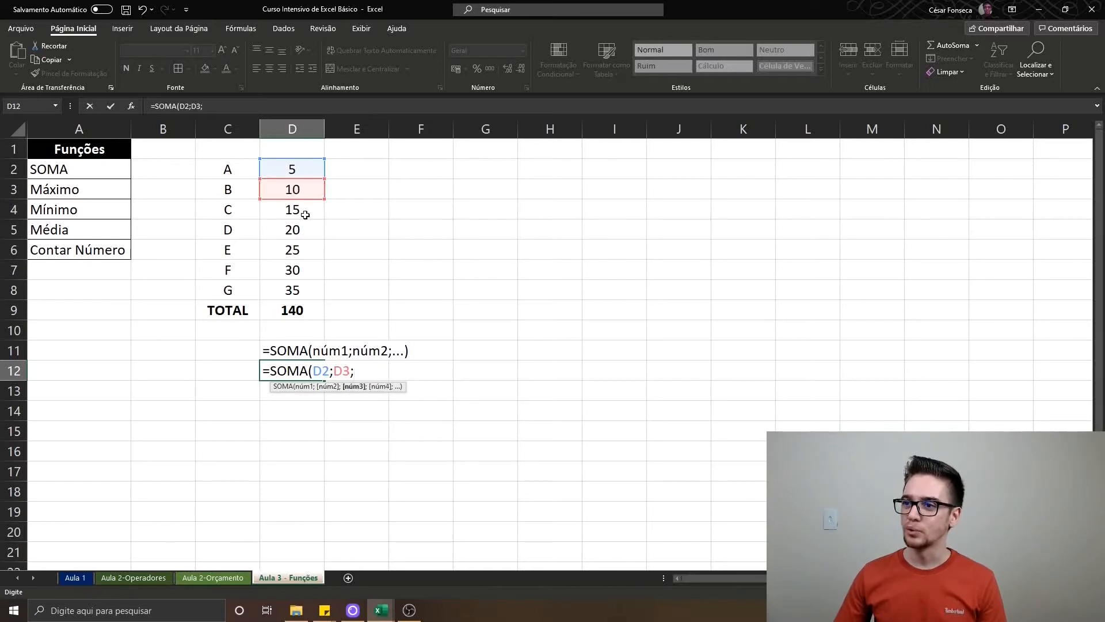
pyautogui.click(309, 214)
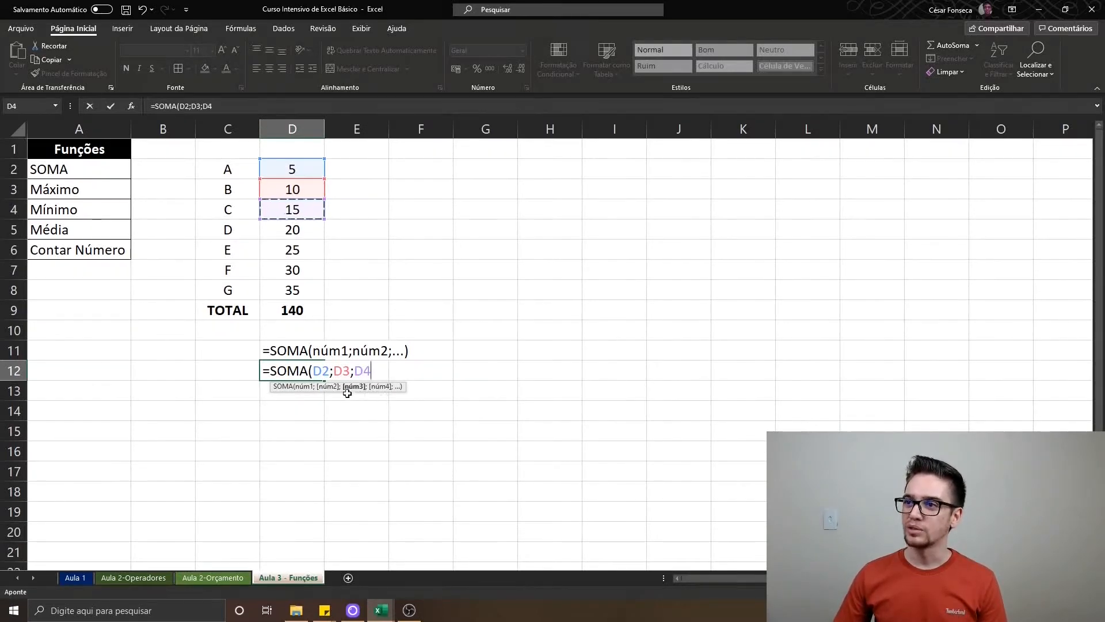
pyautogui.write(';')
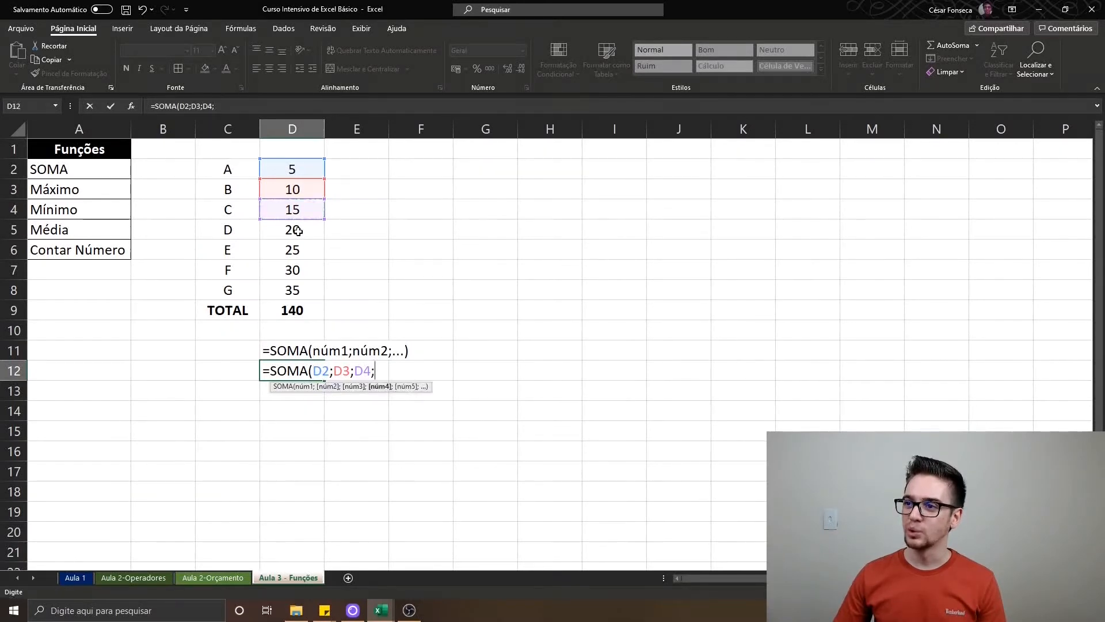
pyautogui.click(297, 230)
pyautogui.write(';')
pyautogui.click(309, 249)
pyautogui.write(';')
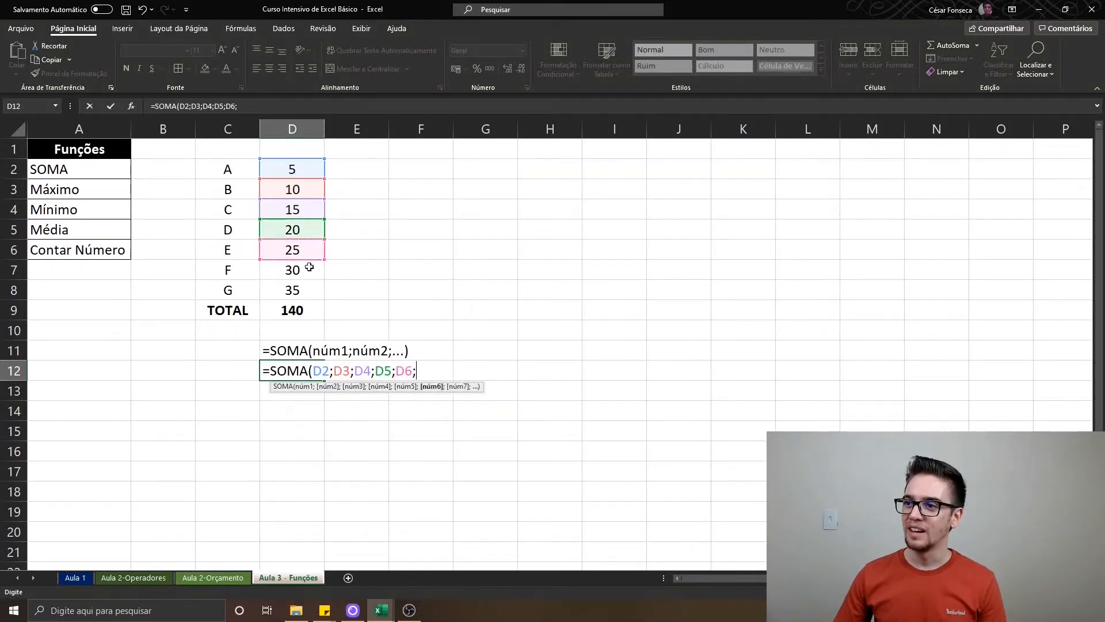
pyautogui.click(309, 269)
pyautogui.write(';')
pyautogui.click(322, 285)
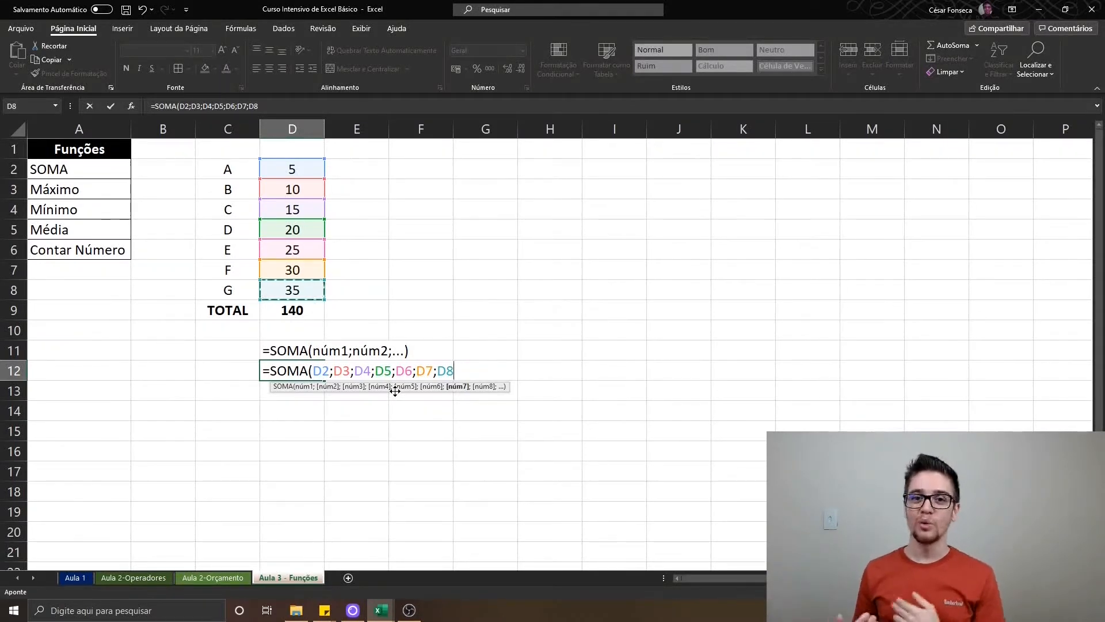
# Move the SOMA syntax text from D11 to D14
pyautogui.write('=SOMA(núm1;núm2;...)')
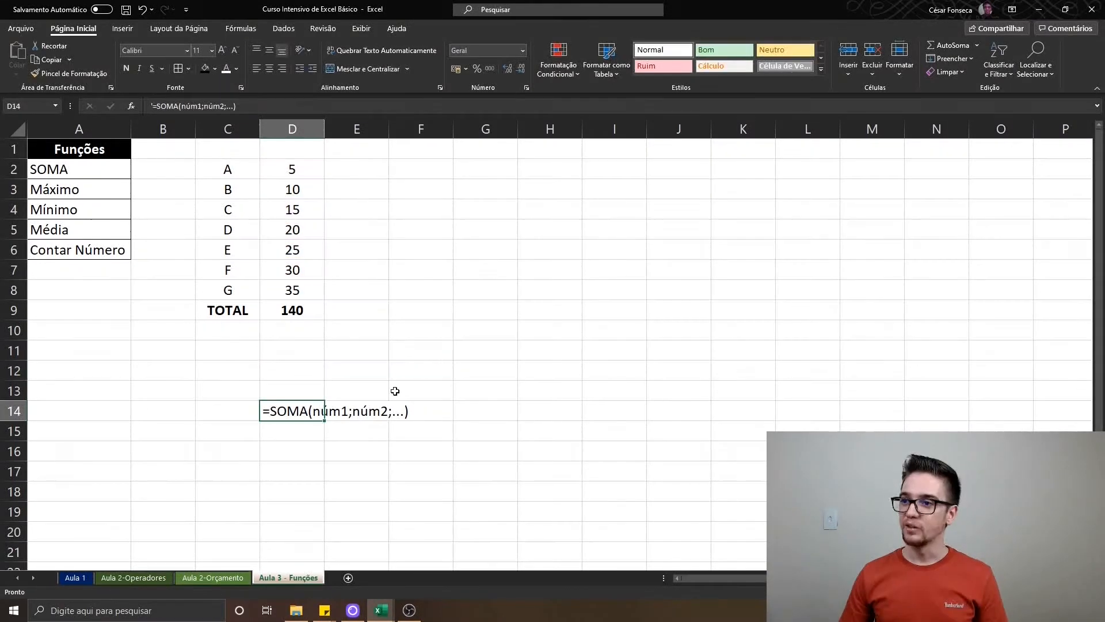
# Label A9 as Operador Aritmético and A10 as SOMA usando ";"
pyautogui.press('Up')
pyautogui.press('Up')
pyautogui.press('Left')
pyautogui.press('Up')
pyautogui.press('Up')
pyautogui.press('Up')
pyautogui.press('Left')
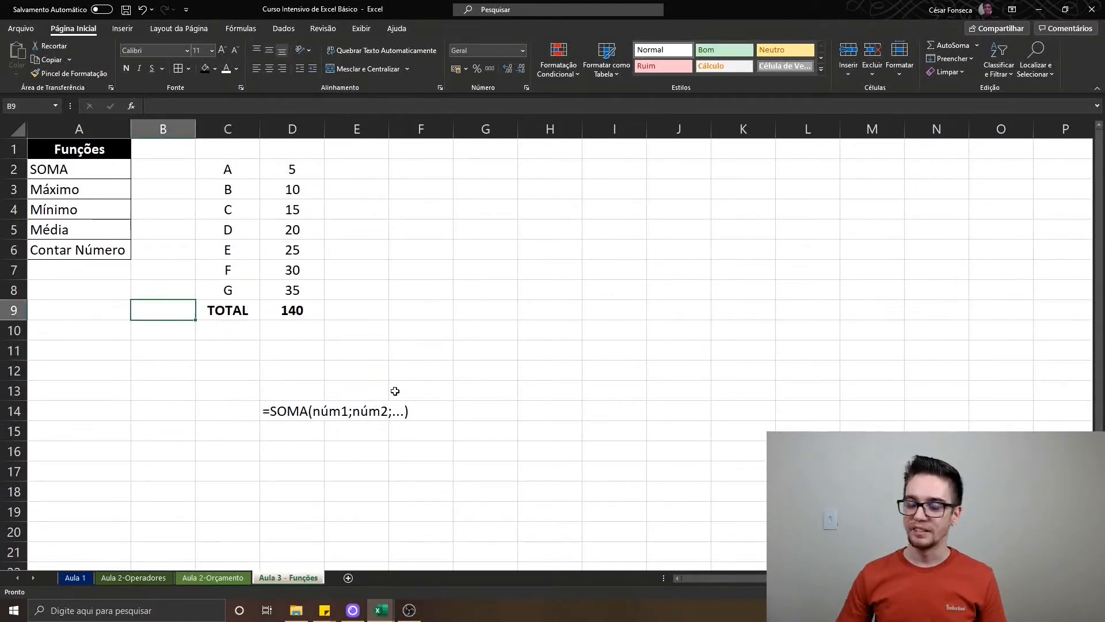
pyautogui.press('Left')
pyautogui.write('Operador Aritmético')
pyautogui.press('Return')
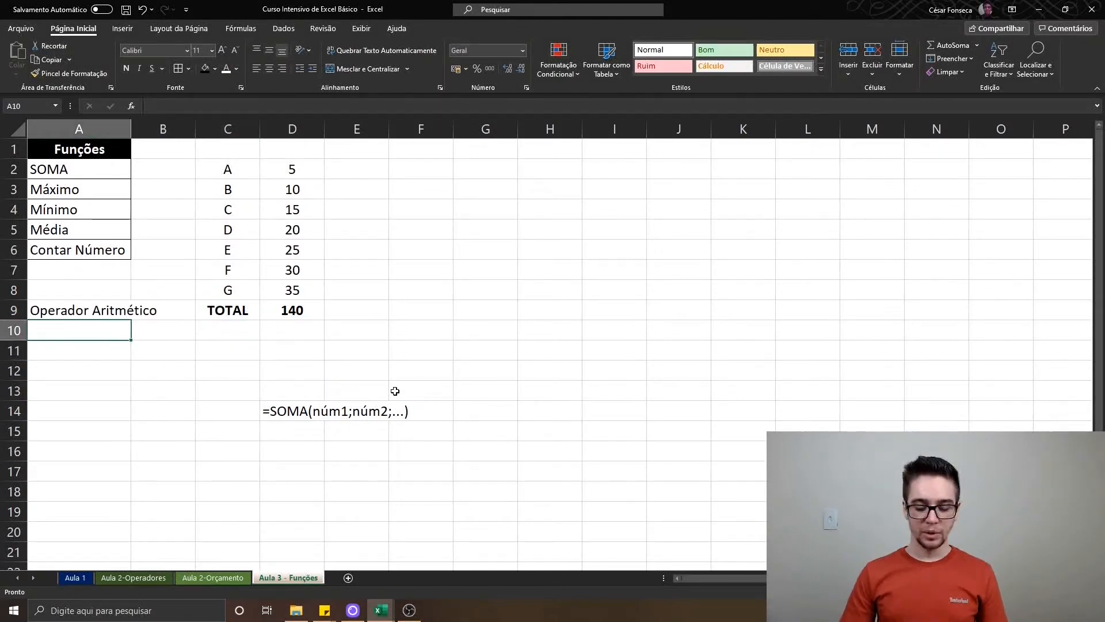
pyautogui.write('SOMA usando ";"')
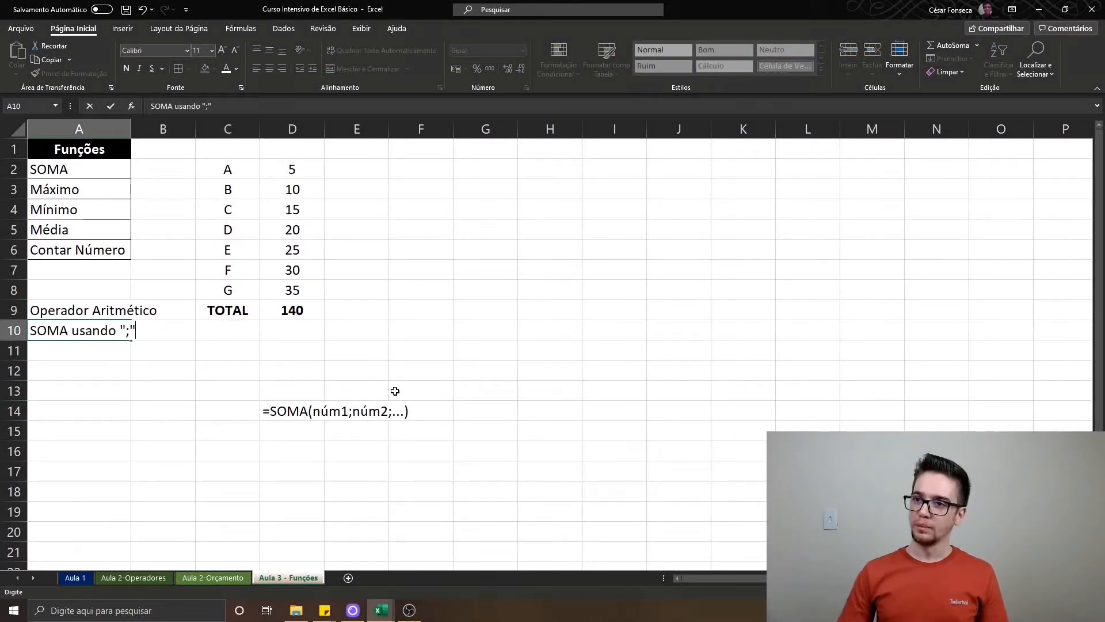
pyautogui.press('Return')
# Make the labels in A9 and A10 bold
pyautogui.press('Up')
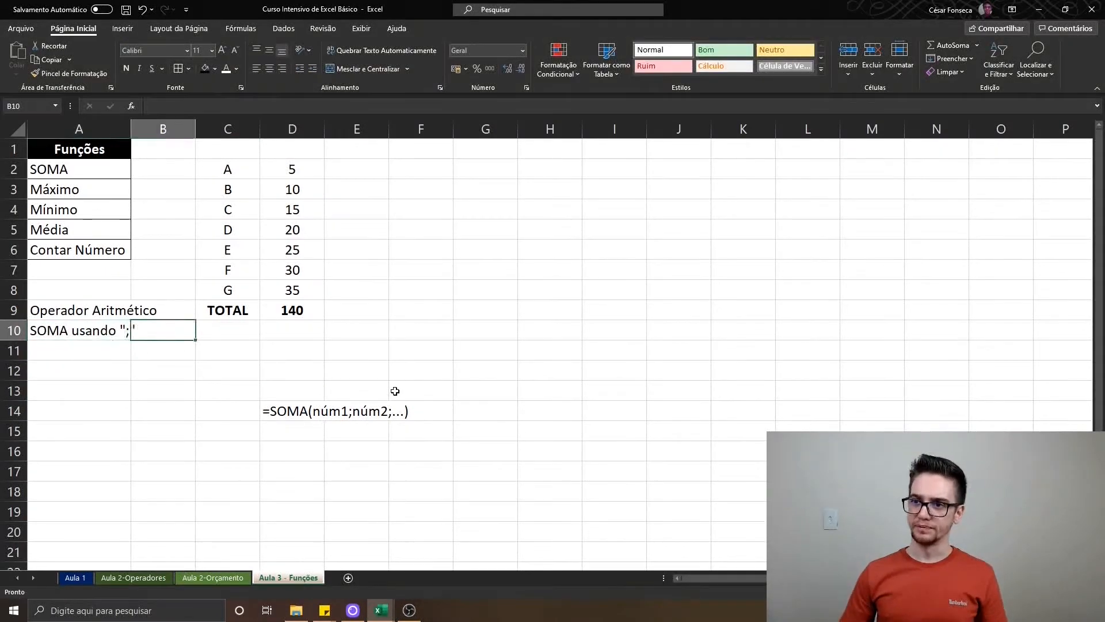
pyautogui.press('Up')
pyautogui.hotkey('shift', 'Down')
pyautogui.hotkey('ctrl', 'n')
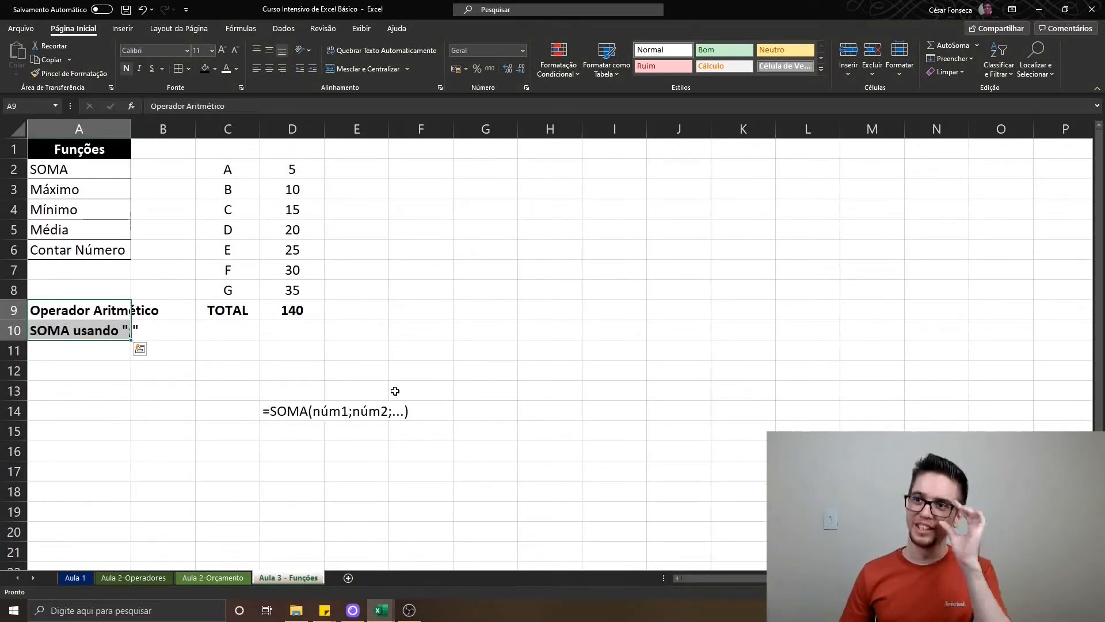
# Copy the TOTAL label from C9 into C10
pyautogui.press('Right')
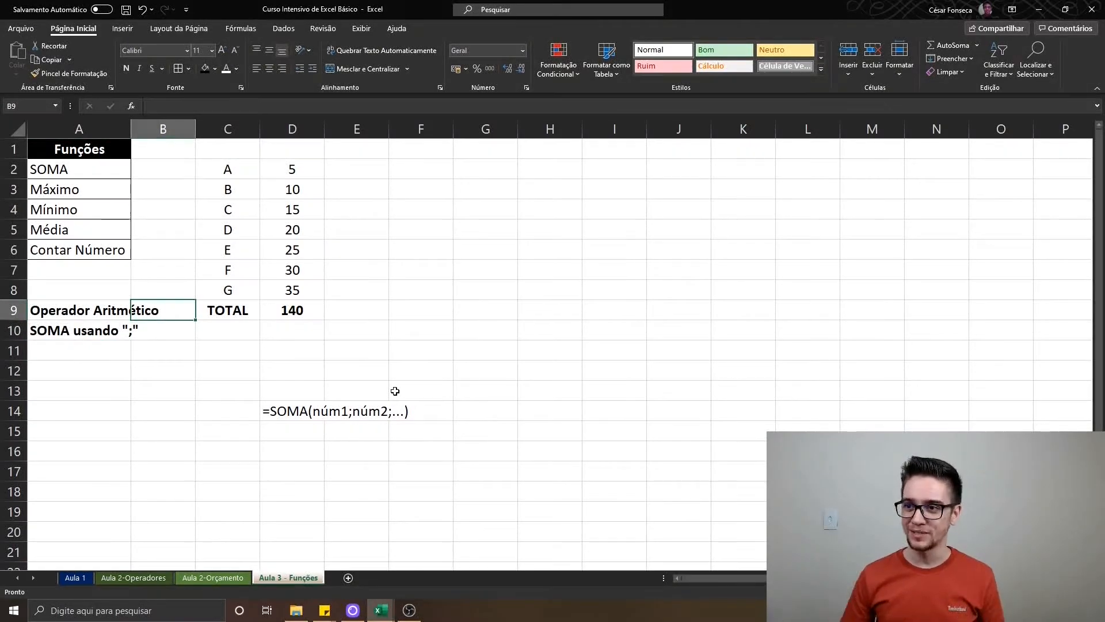
pyautogui.press('Right')
pyautogui.hotkey('ctrl', 'c')
pyautogui.press('Down')
pyautogui.hotkey('ctrl', 'v')
pyautogui.press('Escape')
# Enter a SOMA formula in D10 with D2, D3, D4, D5, D6, D7 and D8 as separate semicolon-separated arguments
pyautogui.press('Right')
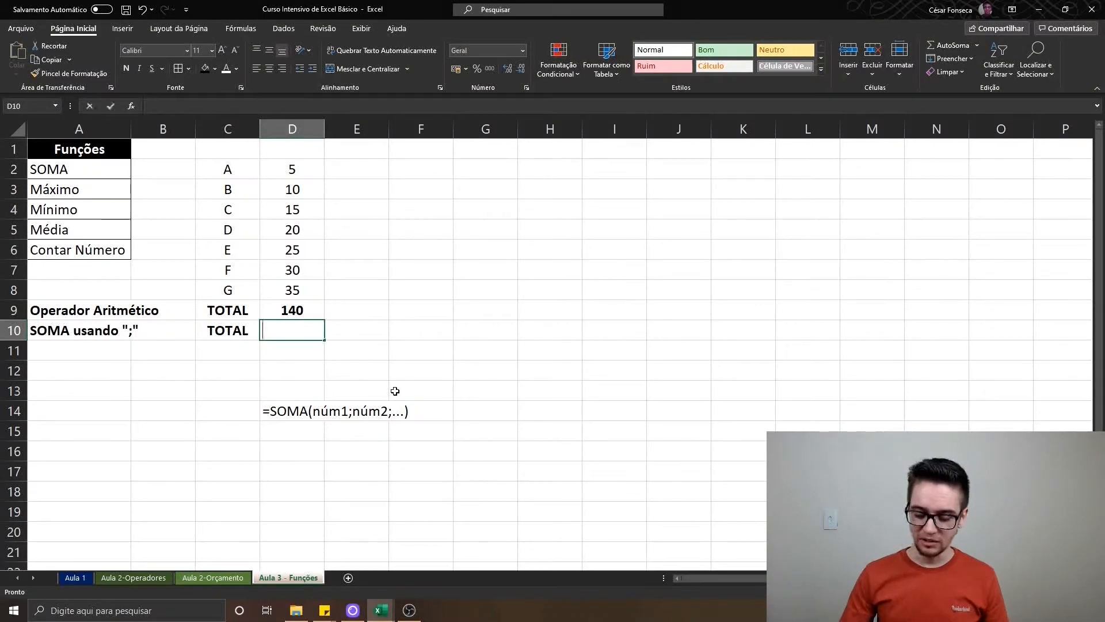
pyautogui.write('=SOMA(')
pyautogui.press('Up')
pyautogui.press('Up')
pyautogui.press('Up')
pyautogui.press('Up')
pyautogui.press('Up')
pyautogui.press('Up')
pyautogui.press('Up')
pyautogui.press('Up')
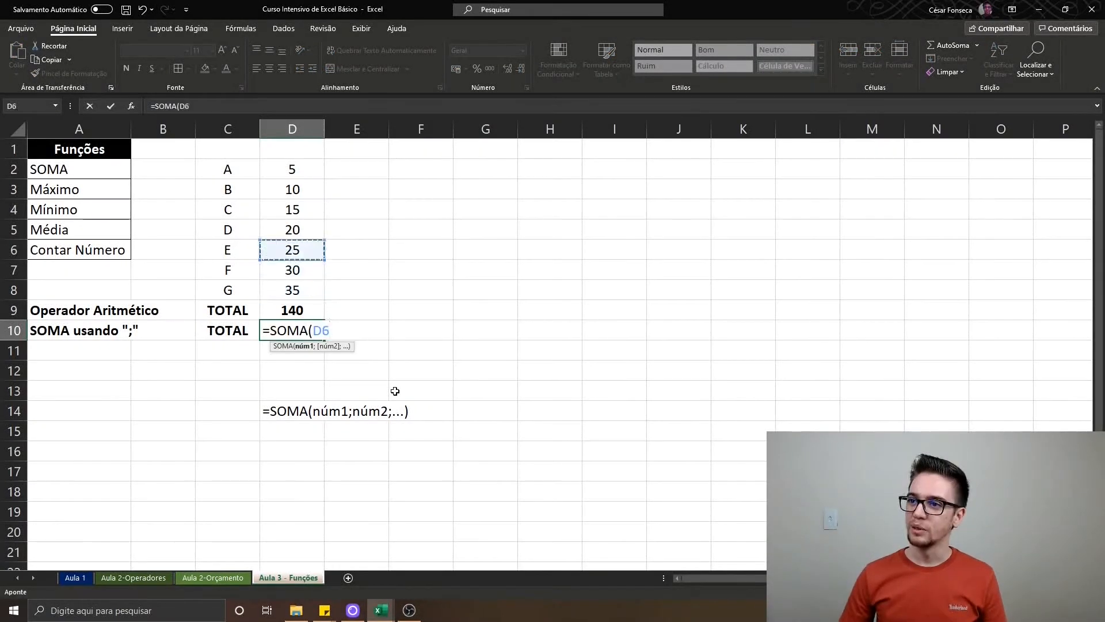
pyautogui.write(';')
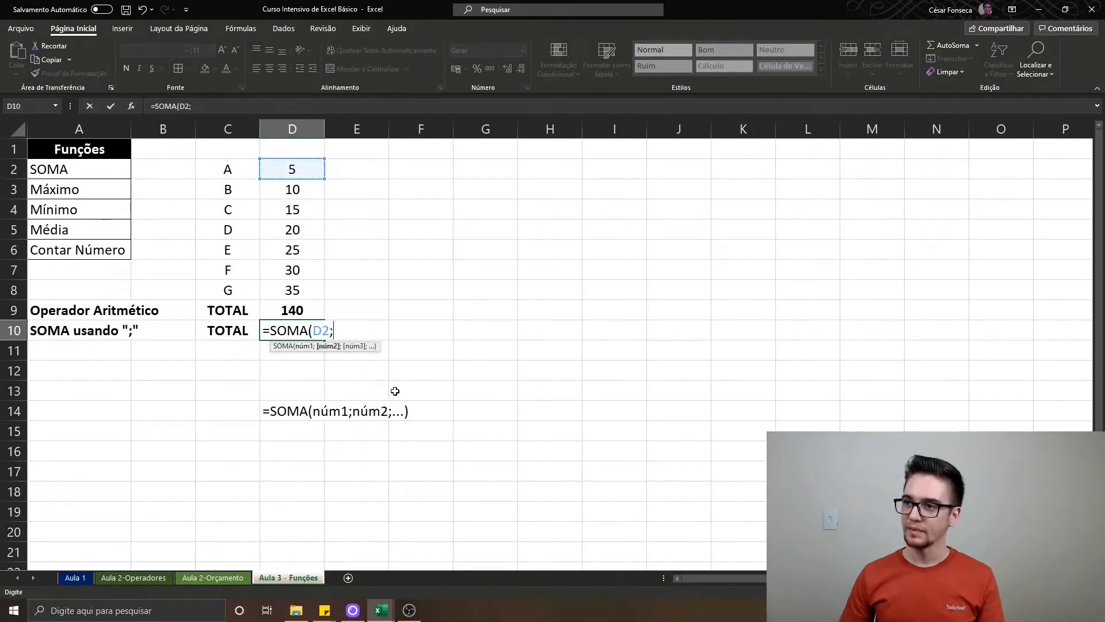
pyautogui.press('Up')
pyautogui.press('Up')
pyautogui.press('Up')
pyautogui.press('Up')
pyautogui.press('Up')
pyautogui.press('Up')
pyautogui.press('Up')
pyautogui.write(';')
pyautogui.press('Up')
pyautogui.press('Up')
pyautogui.press('Up')
pyautogui.press('Up')
pyautogui.press('Up')
pyautogui.press('Up')
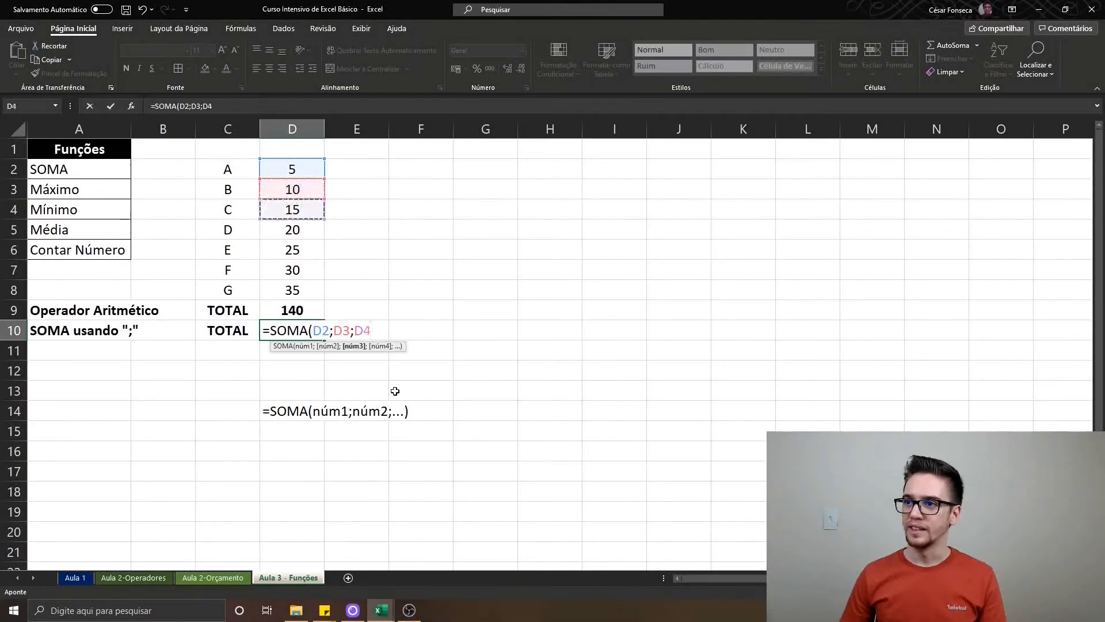
pyautogui.write(';')
pyautogui.press('Up')
pyautogui.press('Up')
pyautogui.press('Up')
pyautogui.press('Up')
pyautogui.press('Up')
pyautogui.write(';')
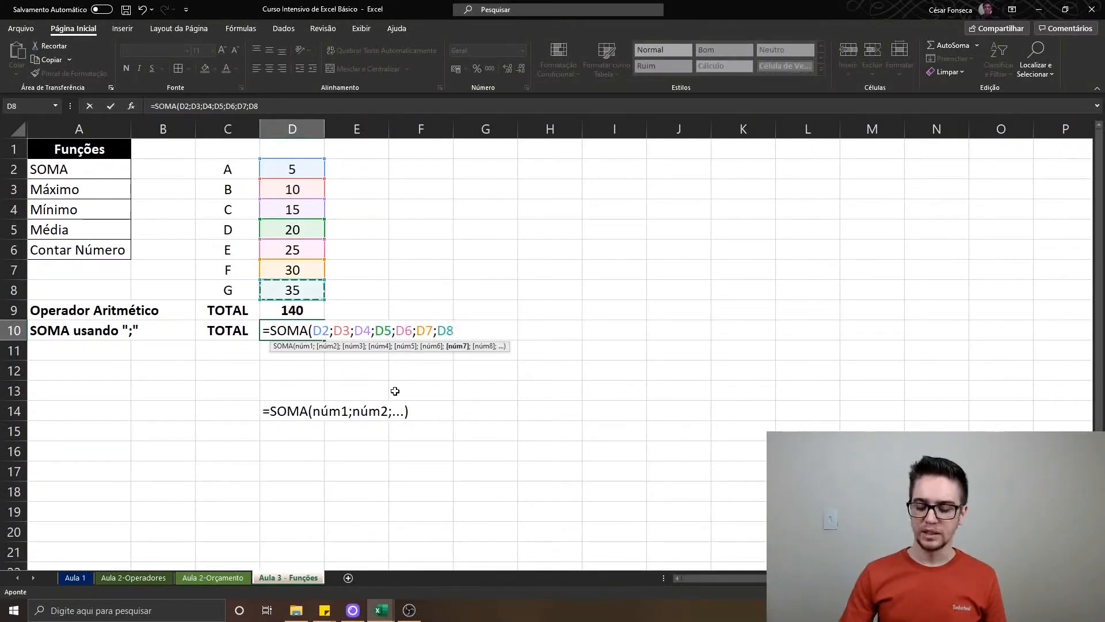
pyautogui.write(')')
pyautogui.press('Return')
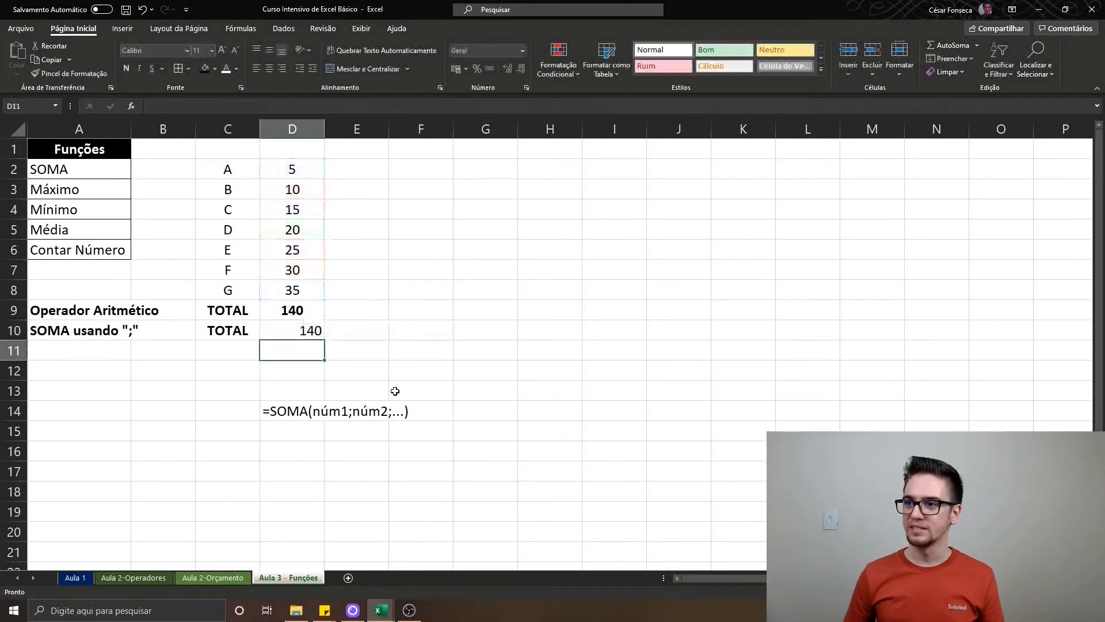
# Make the SOMA total in D10 bold and centre it in the cell
pyautogui.press('Up')
pyautogui.press('F2')
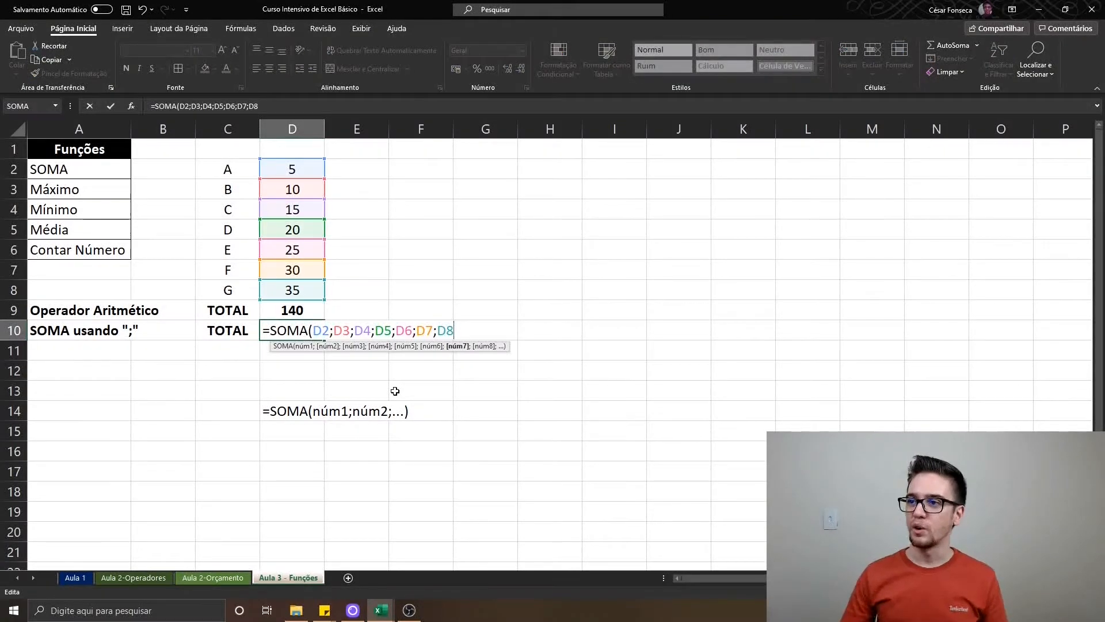
pyautogui.press('Return')
pyautogui.press('Up')
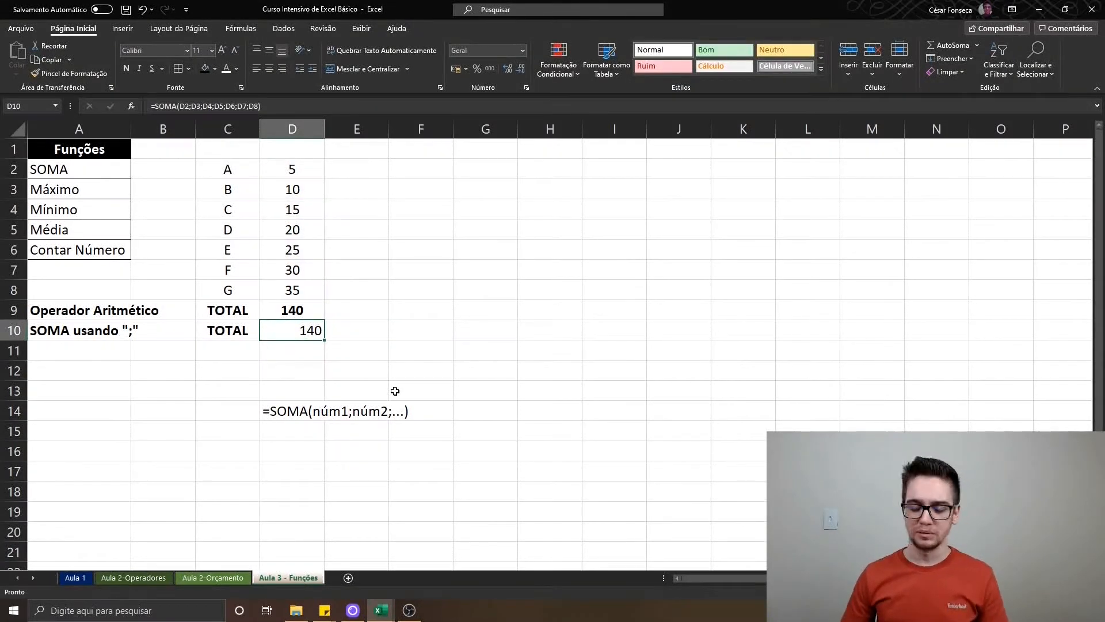
pyautogui.hotkey('ctrl', 'n')
pyautogui.click(268, 69)
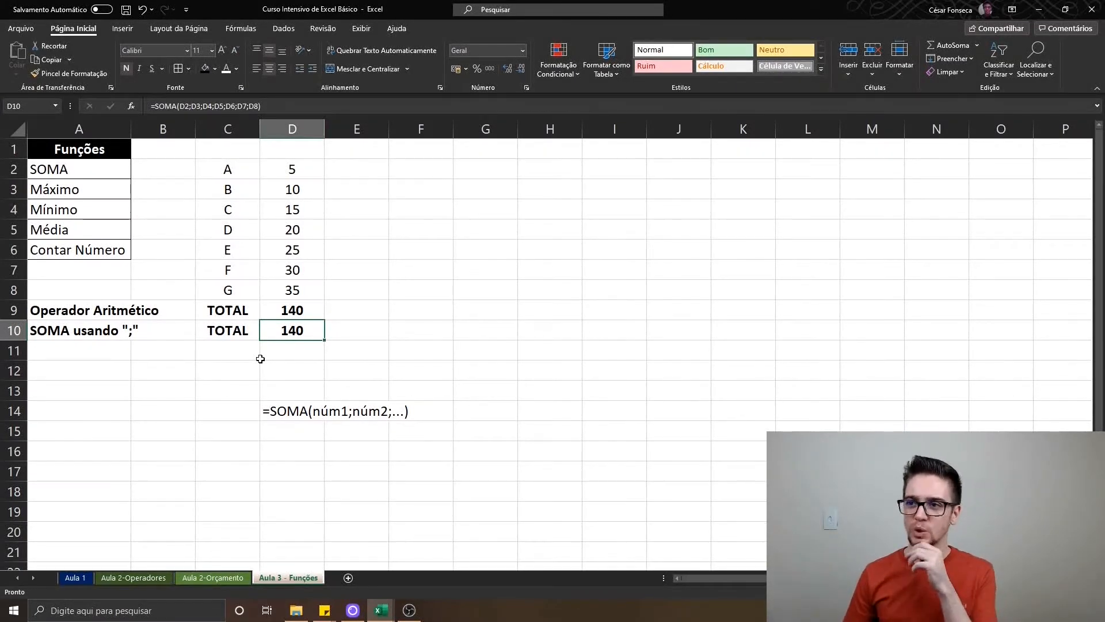
# Compare the semicolon-separated SOMA formula in D10 with the arithmetic addition formula in D9
pyautogui.press('F2')
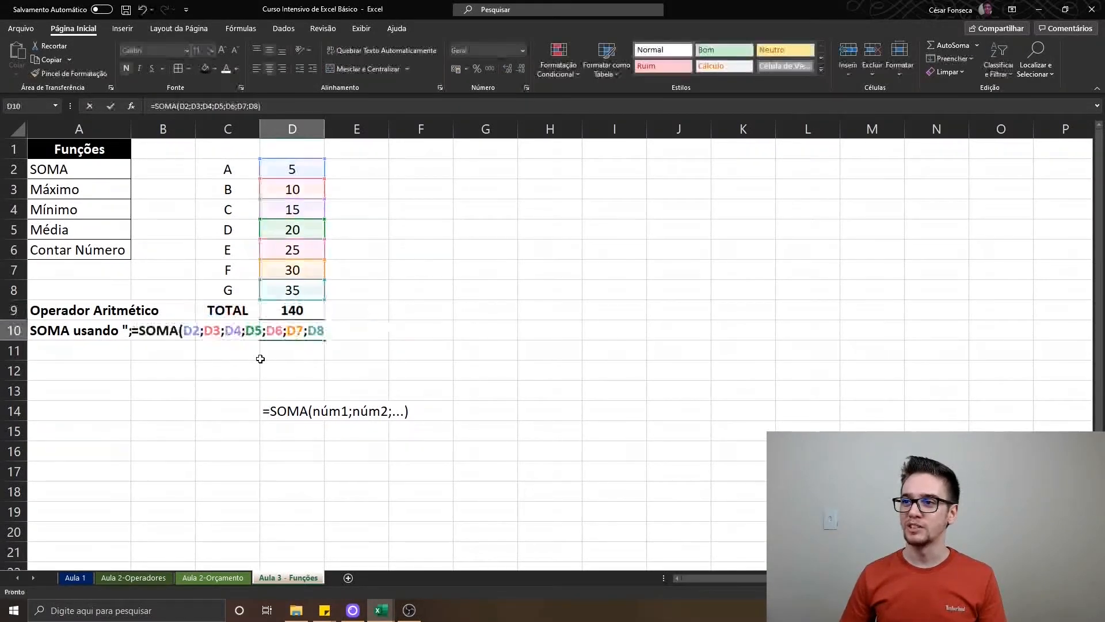
pyautogui.press('Return')
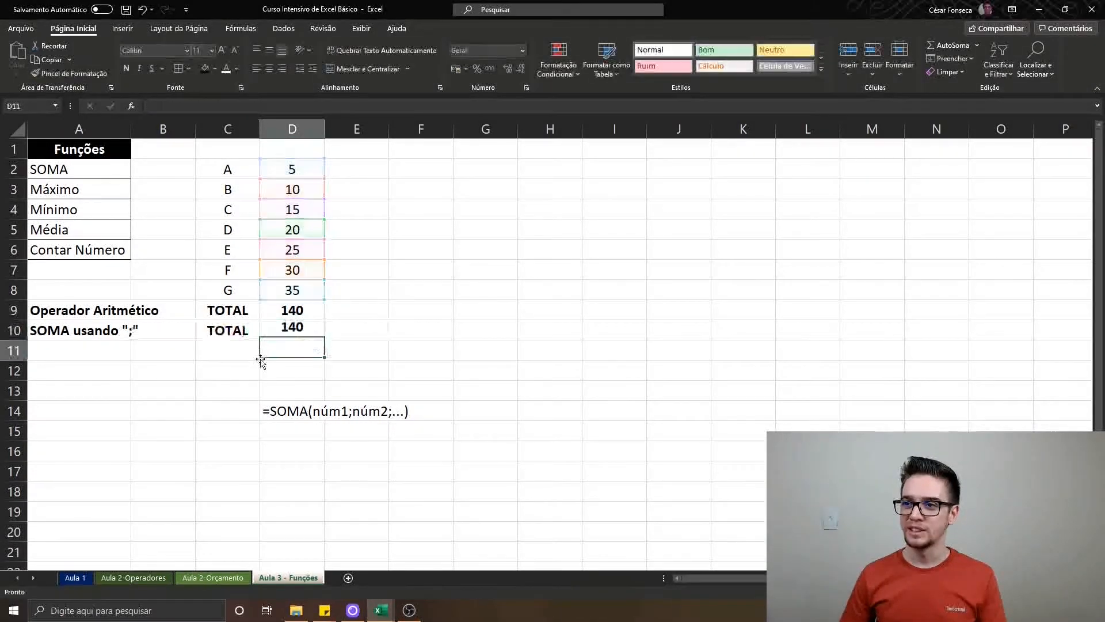
pyautogui.press('Up')
pyautogui.press('Up')
pyautogui.press('F2')
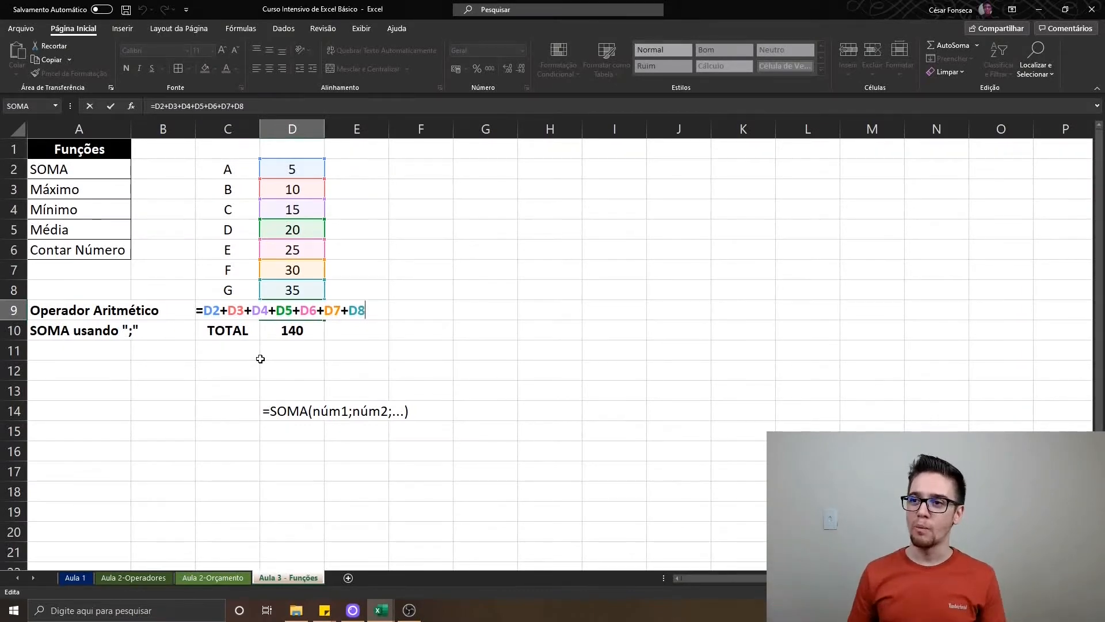
pyautogui.press('Return')
pyautogui.press('F2')
pyautogui.press('Return')
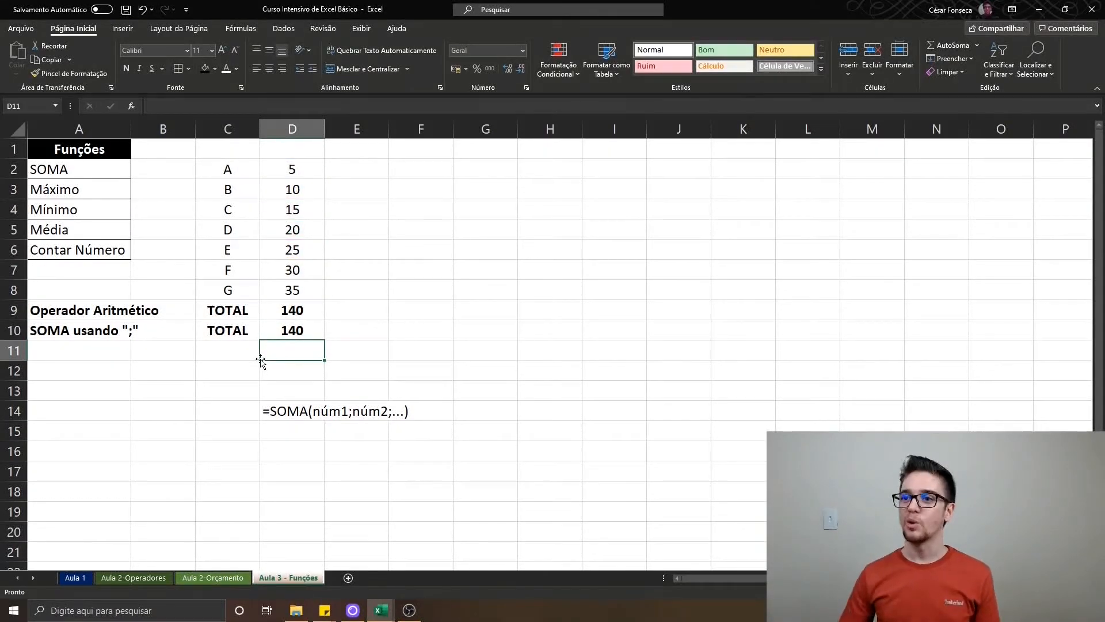
# Inspect the formula behind the Salário total on the Aula 2-Orçamento sheet and return to Aula 3 - Funções
pyautogui.press('Home')
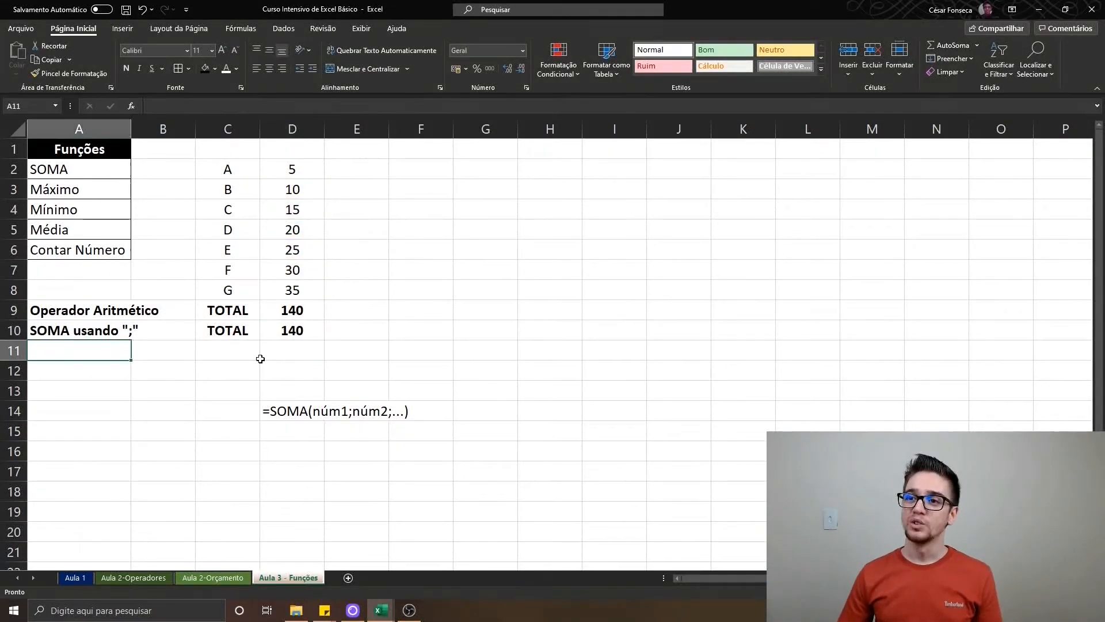
pyautogui.click(202, 578)
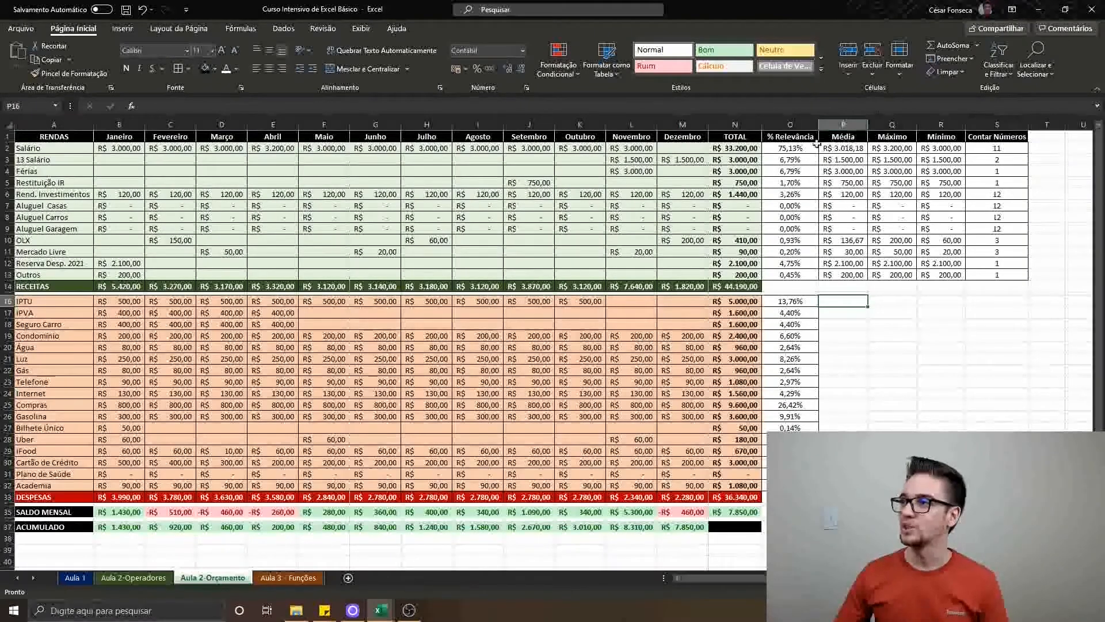
pyautogui.doubleClick(737, 148)
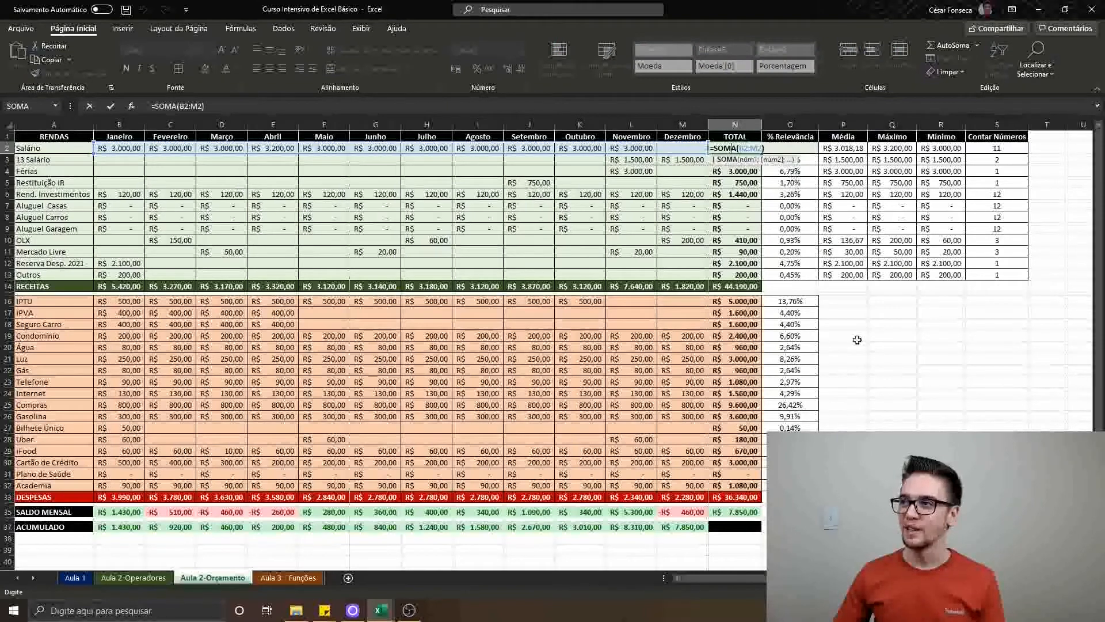
pyautogui.press('Escape')
pyautogui.click(288, 578)
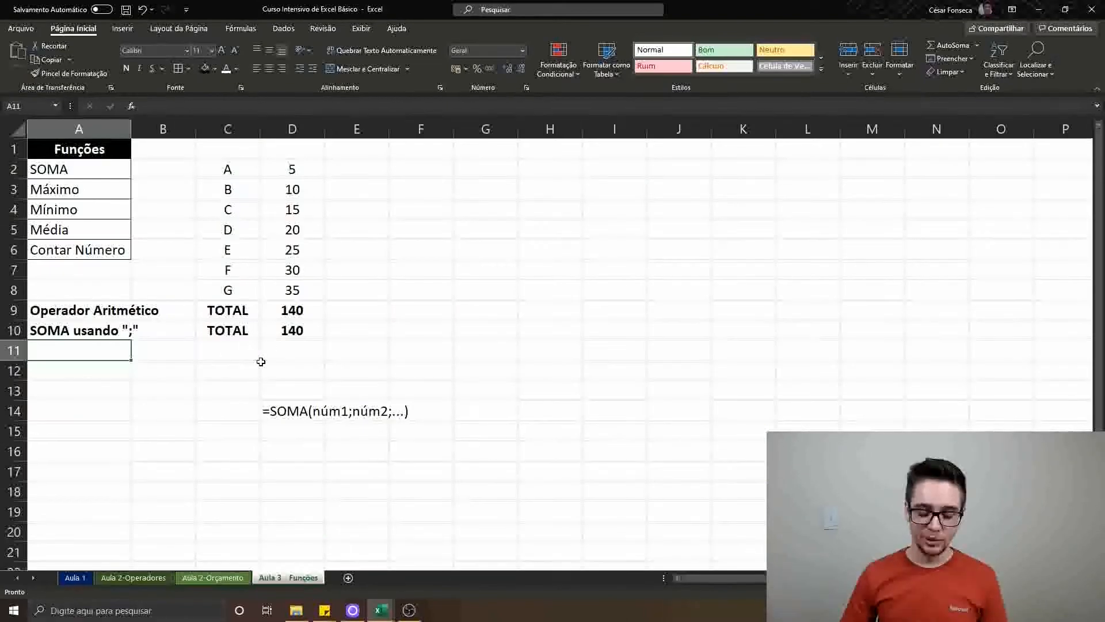
# Label A11 as SOMA usando ":" in bold
pyautogui.write('SOMA ')
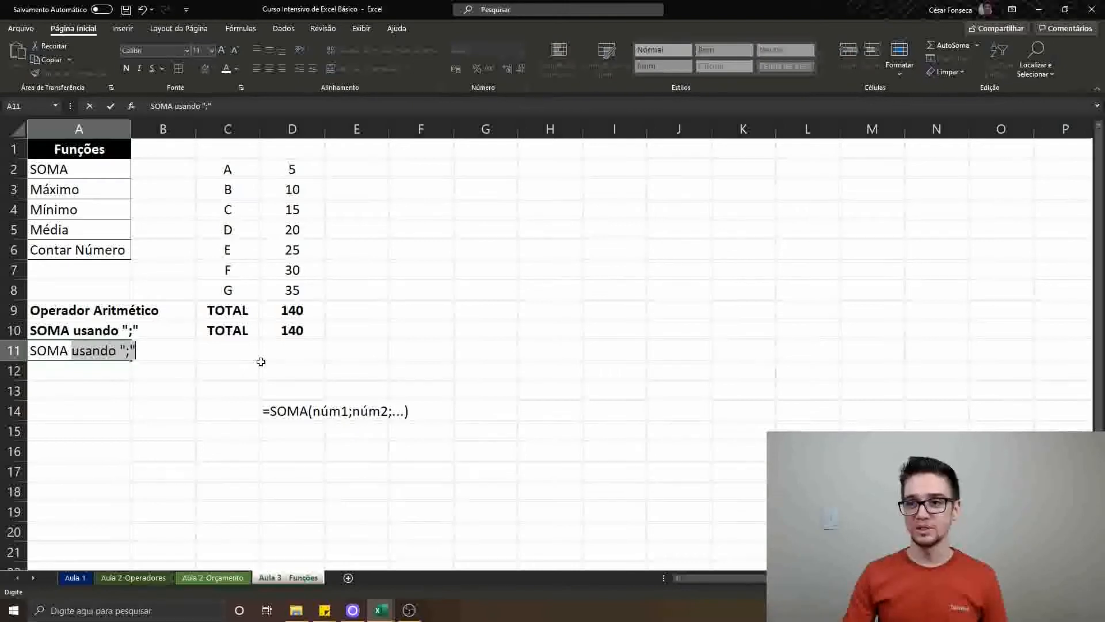
pyautogui.write('usando')
pyautogui.press('BackSpace')
pyautogui.write('":"')
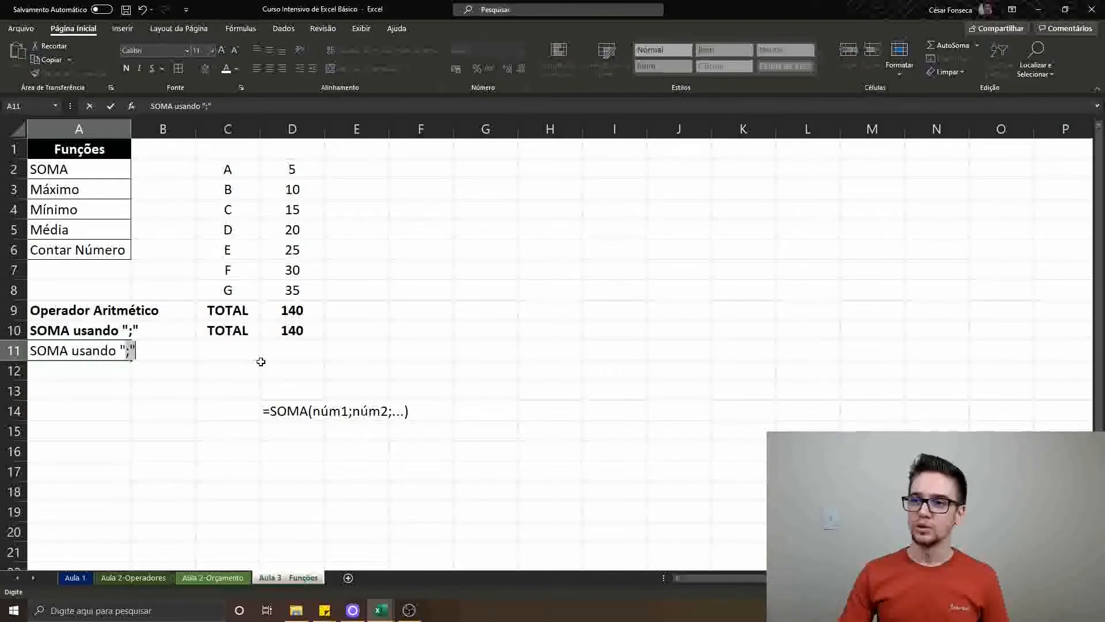
pyautogui.press('Return')
pyautogui.press('Up')
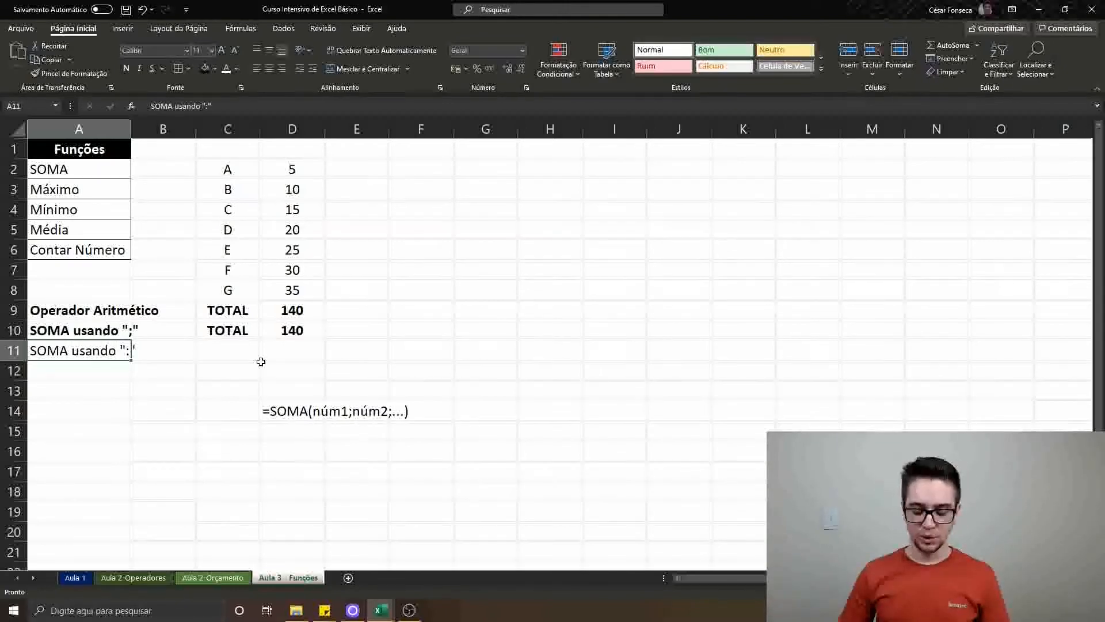
pyautogui.hotkey('ctrl', 'n')
# Copy the TOTAL label from C10 into C11
pyautogui.press('Right')
# Try padding the SOMA formula in D10 with a long run of extra semicolons after D8
pyautogui.press('Right')
pyautogui.press('Up')
pyautogui.hotkey('ctrl', 'c')
pyautogui.press('Down')
pyautogui.hotkey('ctrl', 'v')
pyautogui.press('Escape')
pyautogui.press('Right')
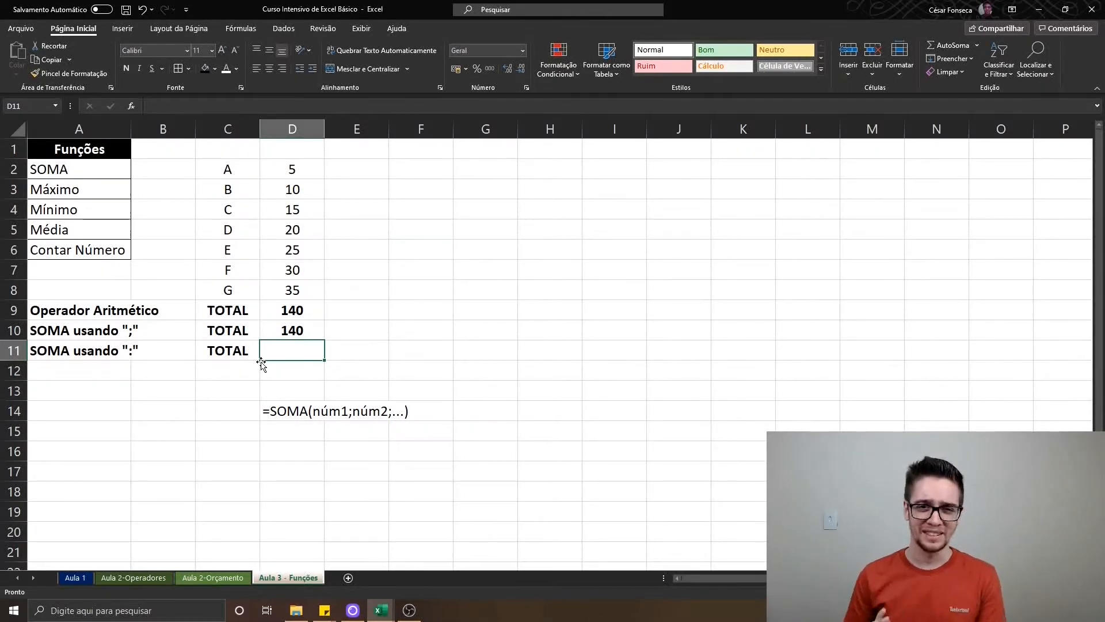
pyautogui.press('Up')
pyautogui.press('F2')
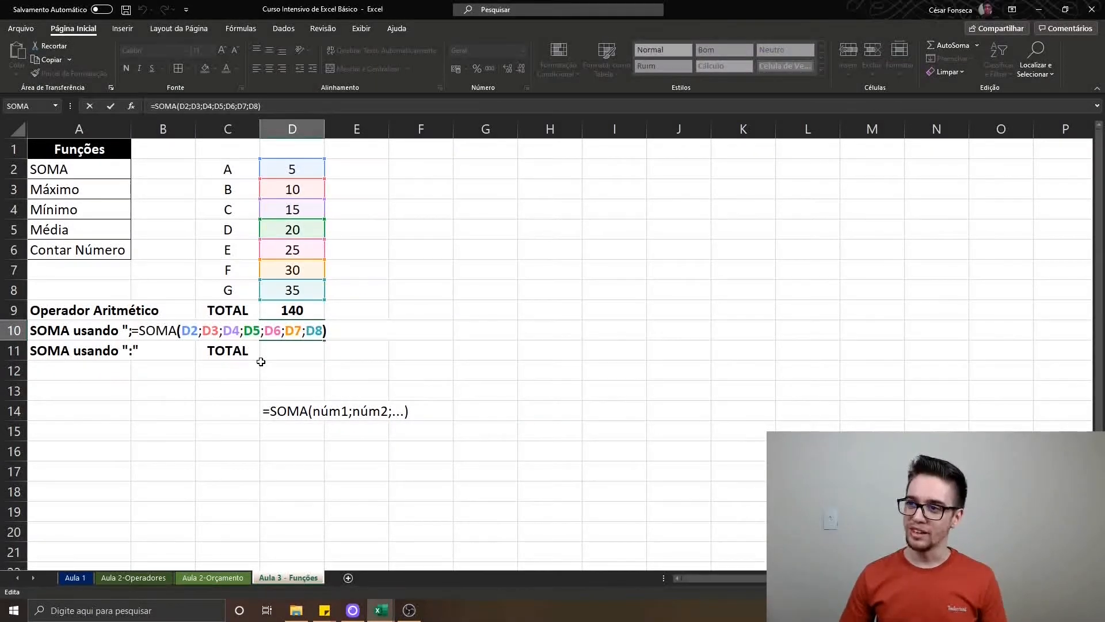
pyautogui.press('Left')
pyautogui.write(';;;')
pyautogui.write(';;;;;;;;;;;;;;;;;;;;;;;;;;;;;;;;;;;;;;;;')
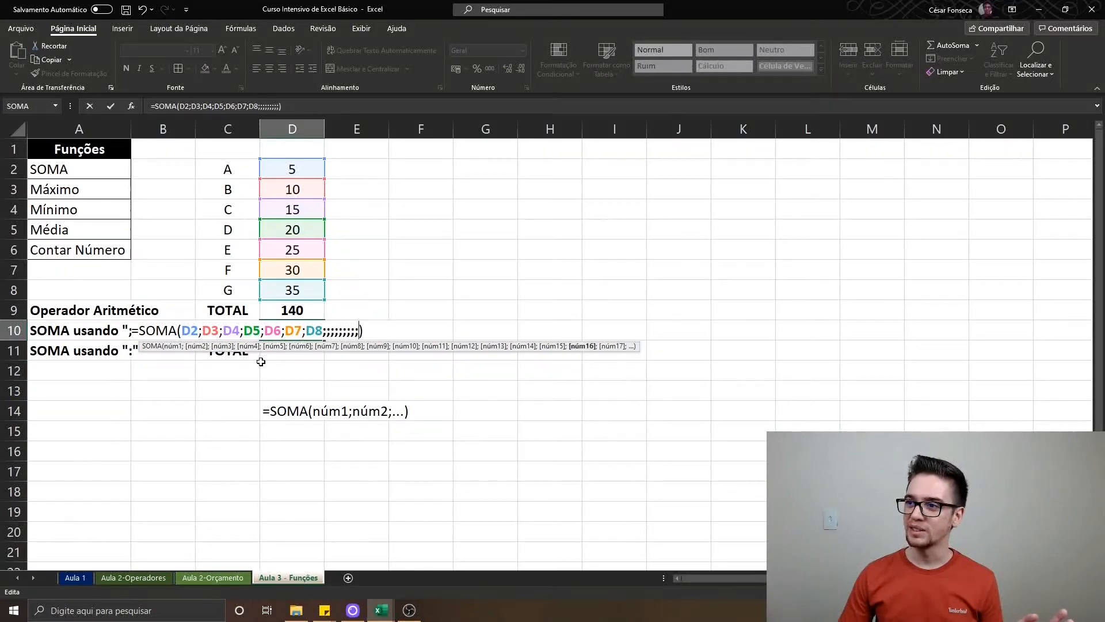
pyautogui.write(';;;;;;;;;;;;;;;;;;;;;;;;;;;;;;;;;;;;;;;;;;;;;;;')
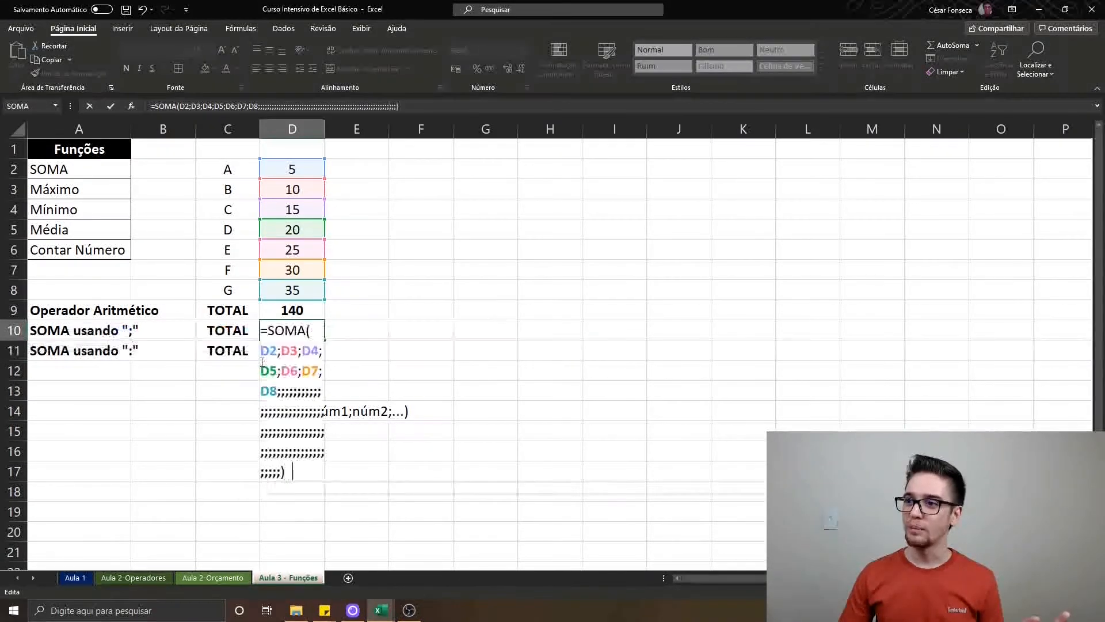
pyautogui.write(';;;;;;;;;;;;;;;;;;;;')
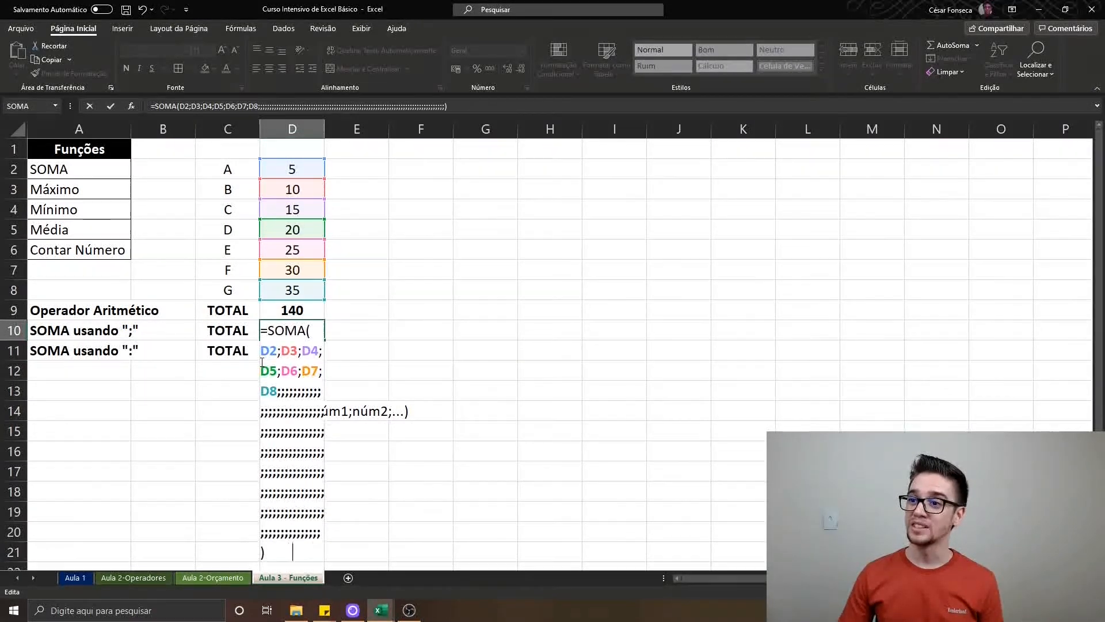
pyautogui.write(';;;;;;;;;;;;;;;;;;;;;;;;;;;;')
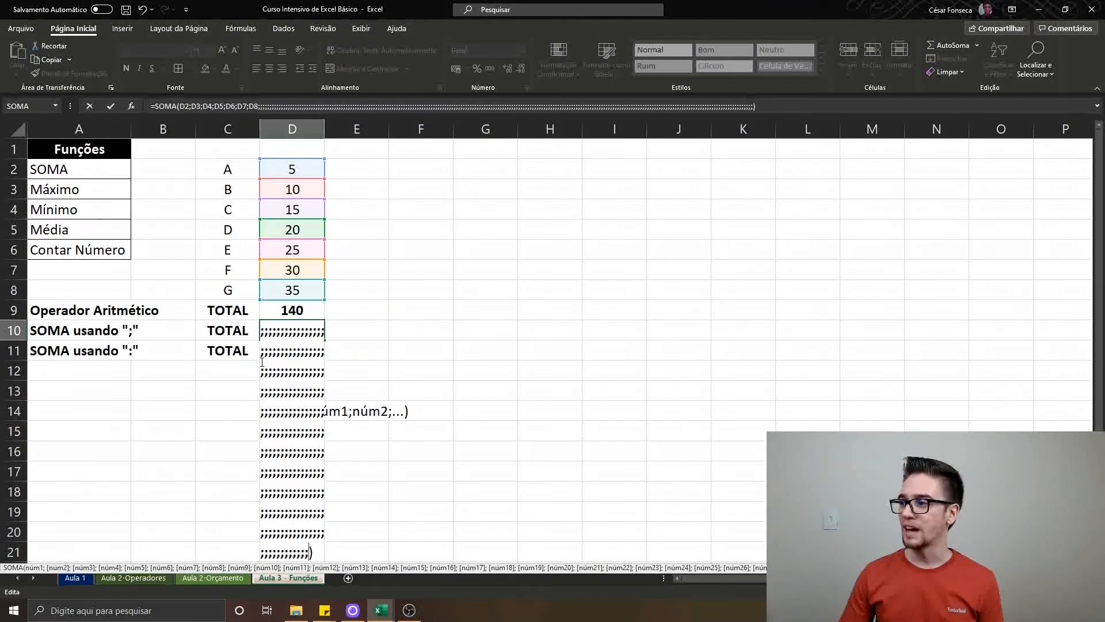
pyautogui.press('Return')
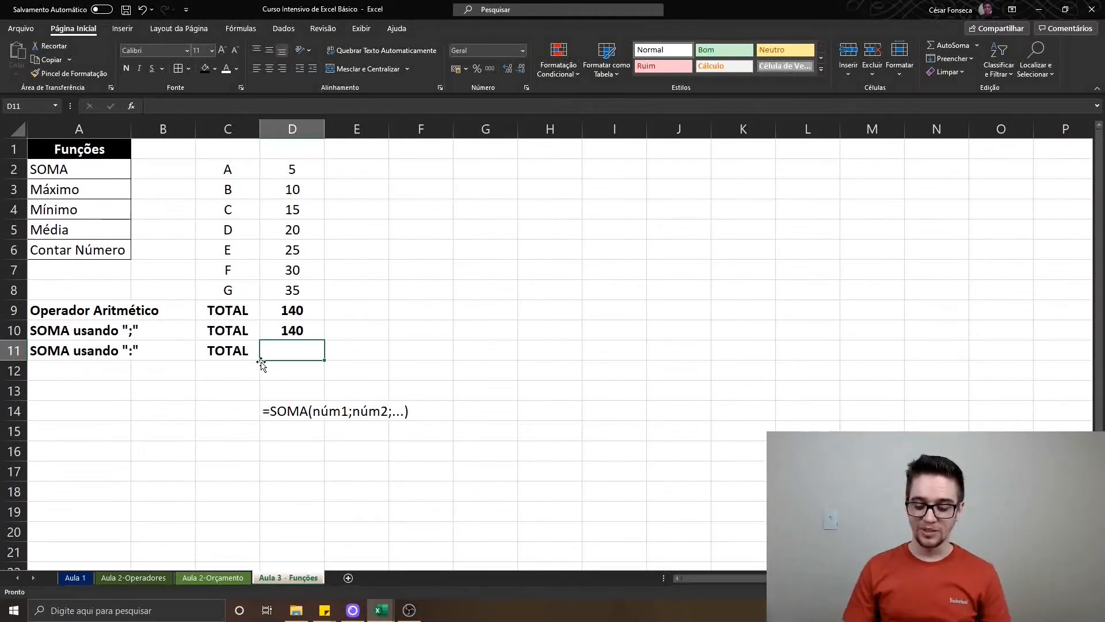
# Write the formula =SOMA(D2:D8) in D11 to total the table with a colon range
pyautogui.write('=')
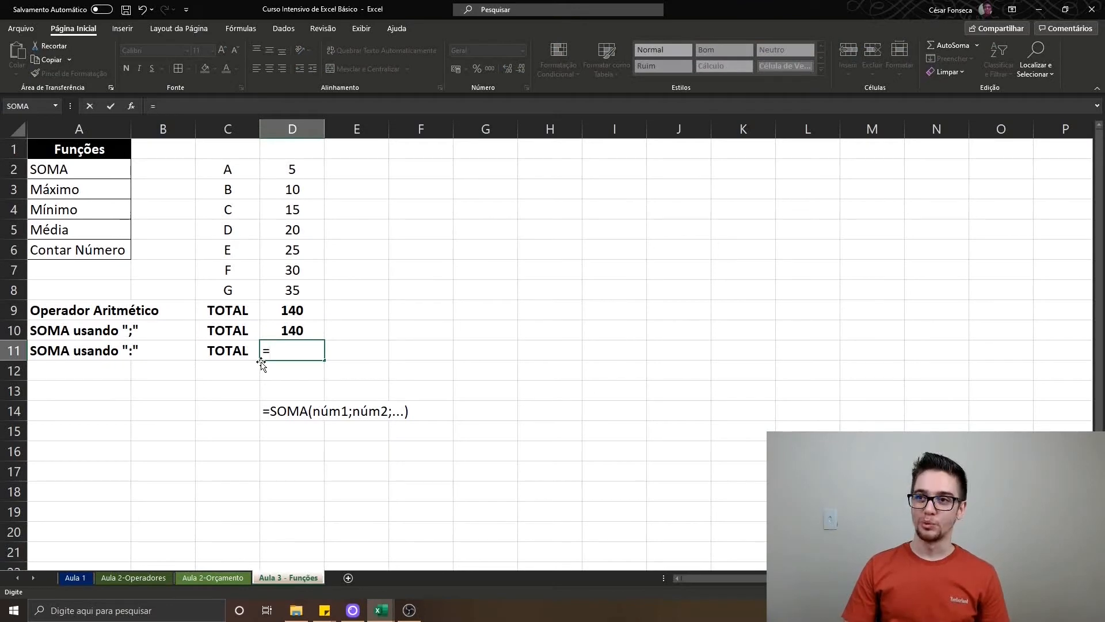
pyautogui.write('soma')
pyautogui.press('Tab')
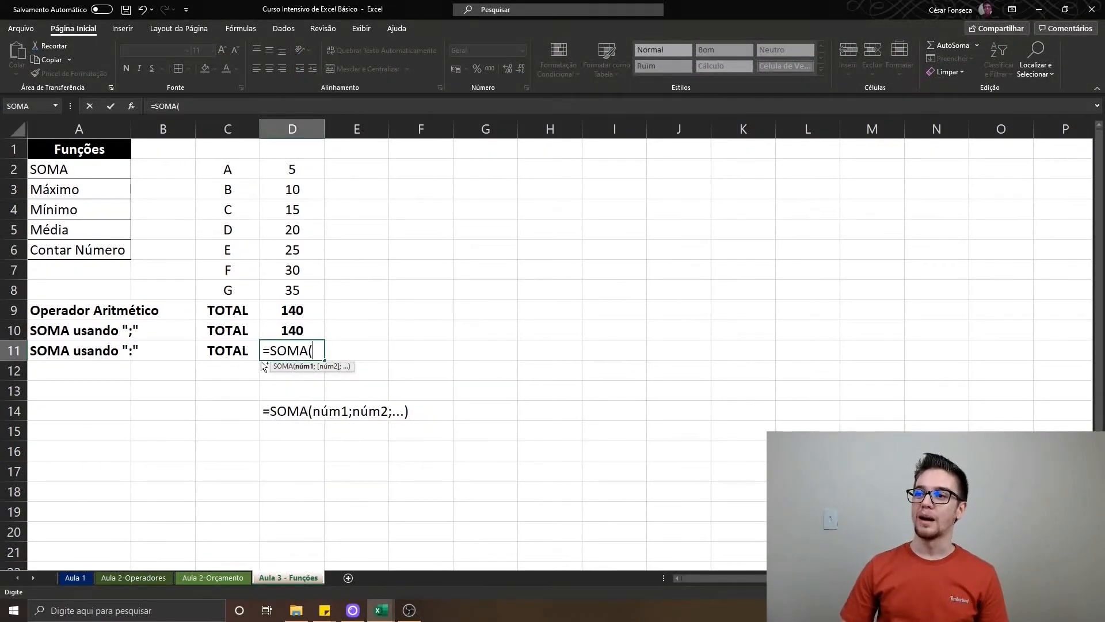
pyautogui.press('Up')
pyautogui.hotkey('ctrl', 'Up')
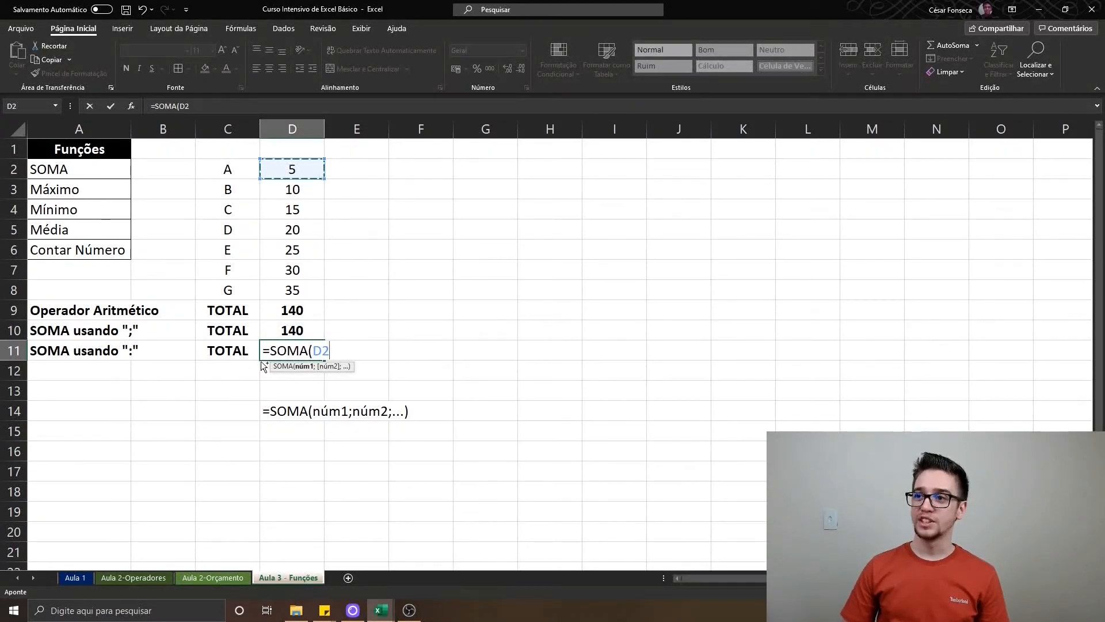
pyautogui.hotkey('ctrl', 'shift', 'Down')
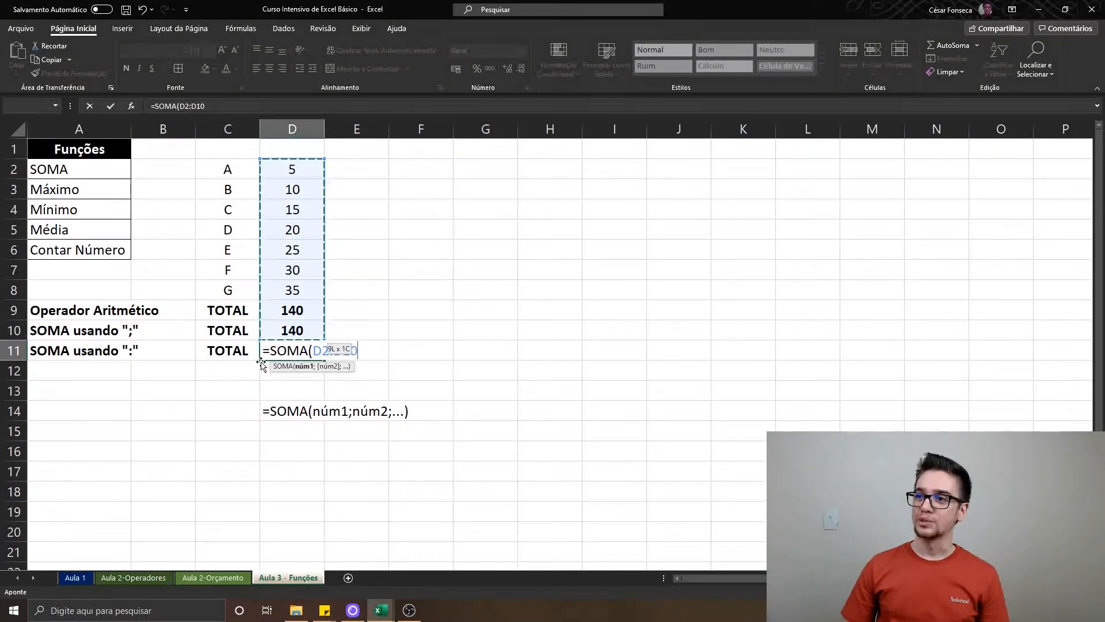
pyautogui.hotkey('shift', 'Up')
pyautogui.hotkey('shift', 'Up')
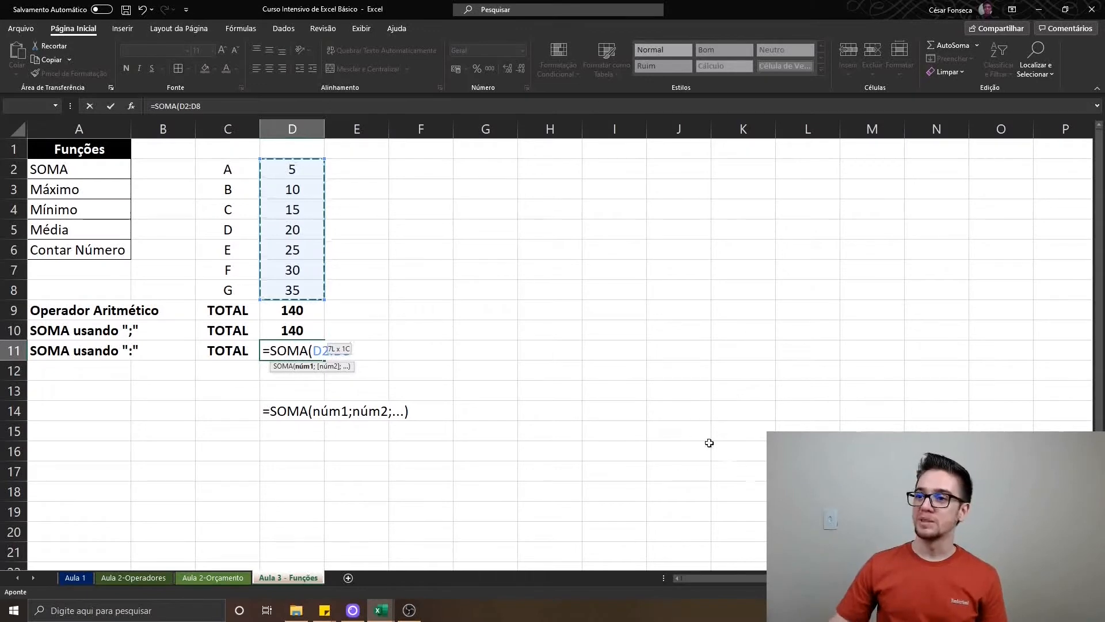
pyautogui.write(')')
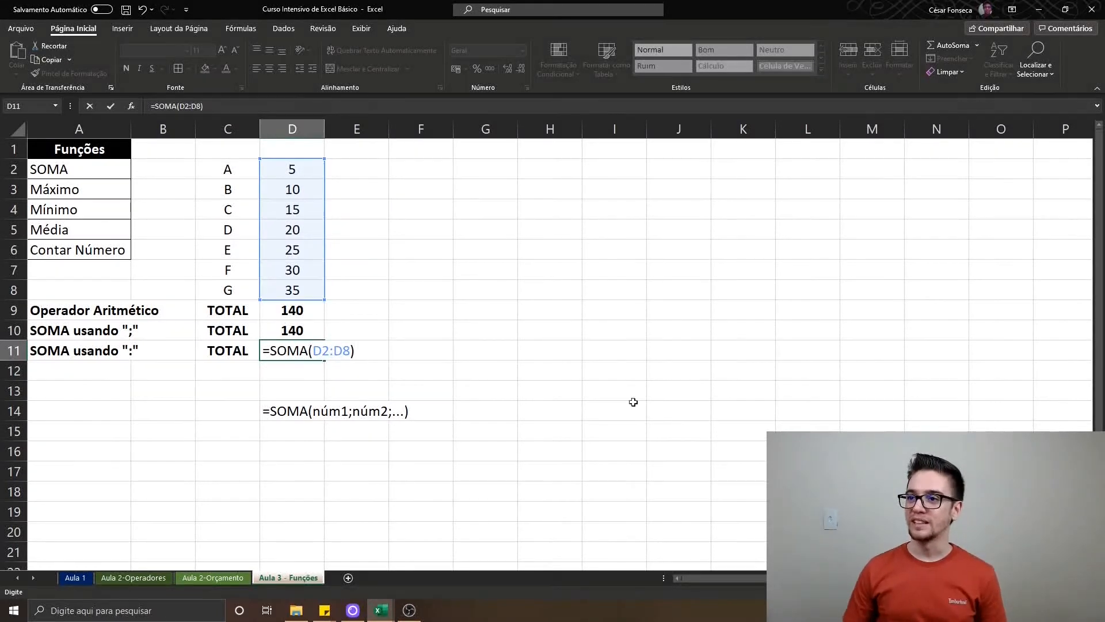
# Try adding a second argument to the D11 SOMA formula, first d2:d8 and d2:d7 instead, and remove it again
pyautogui.click(352, 351)
pyautogui.write(';')
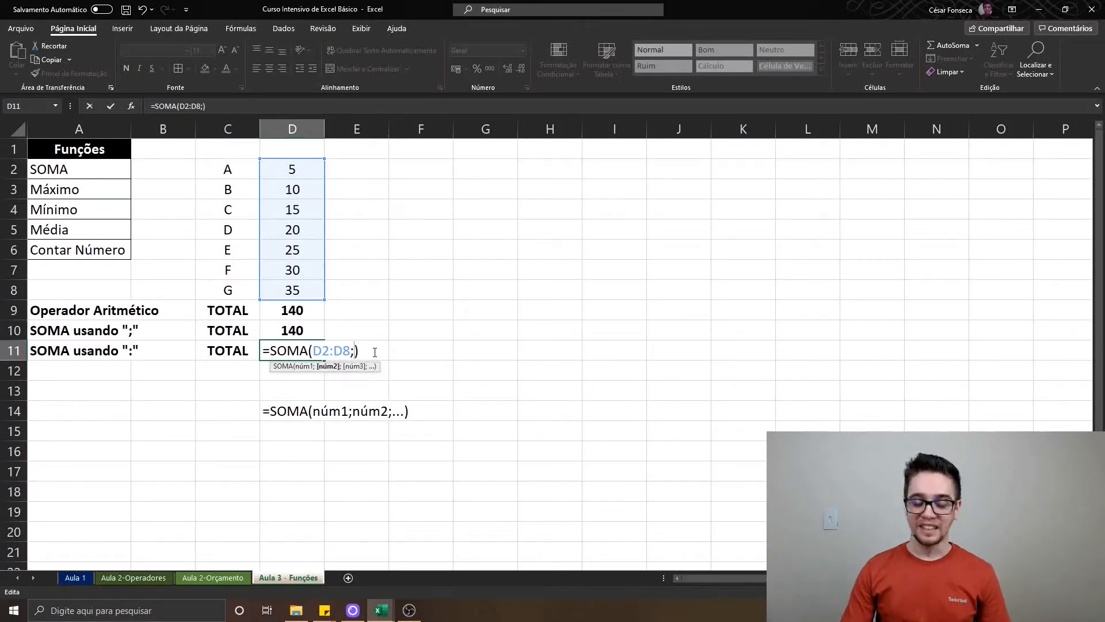
pyautogui.write('d2:d')
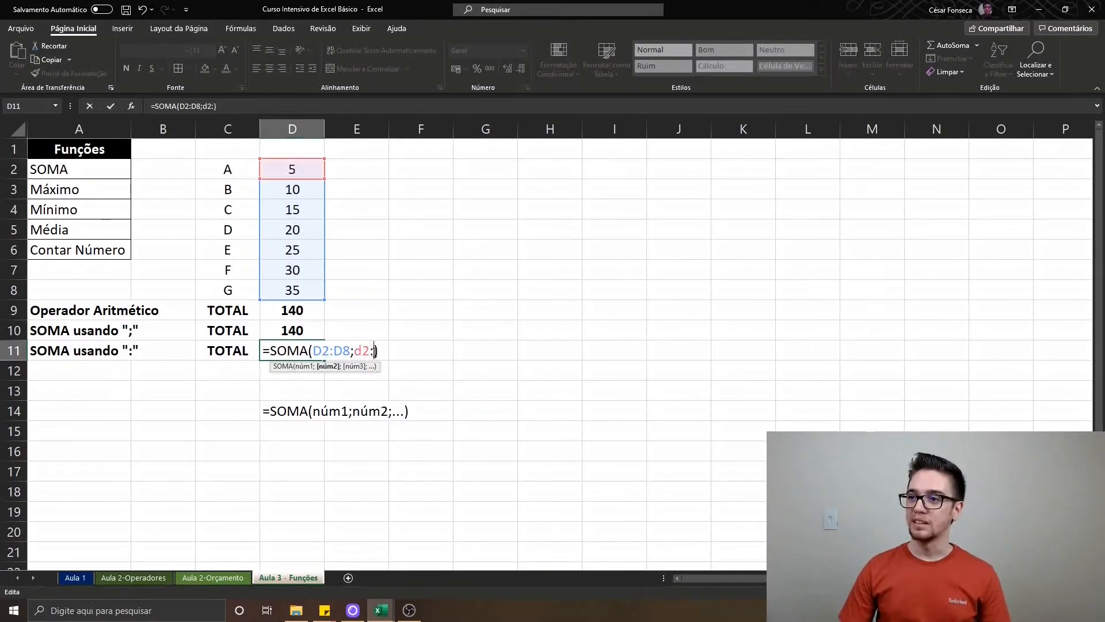
pyautogui.write('b')
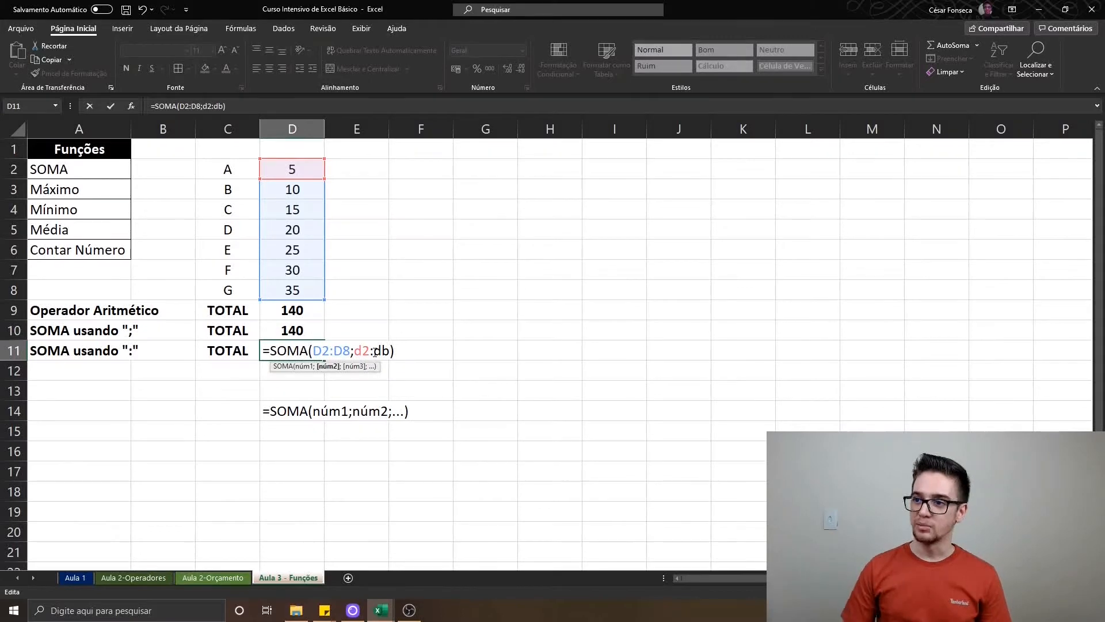
pyautogui.press('BackSpace')
pyautogui.write('8')
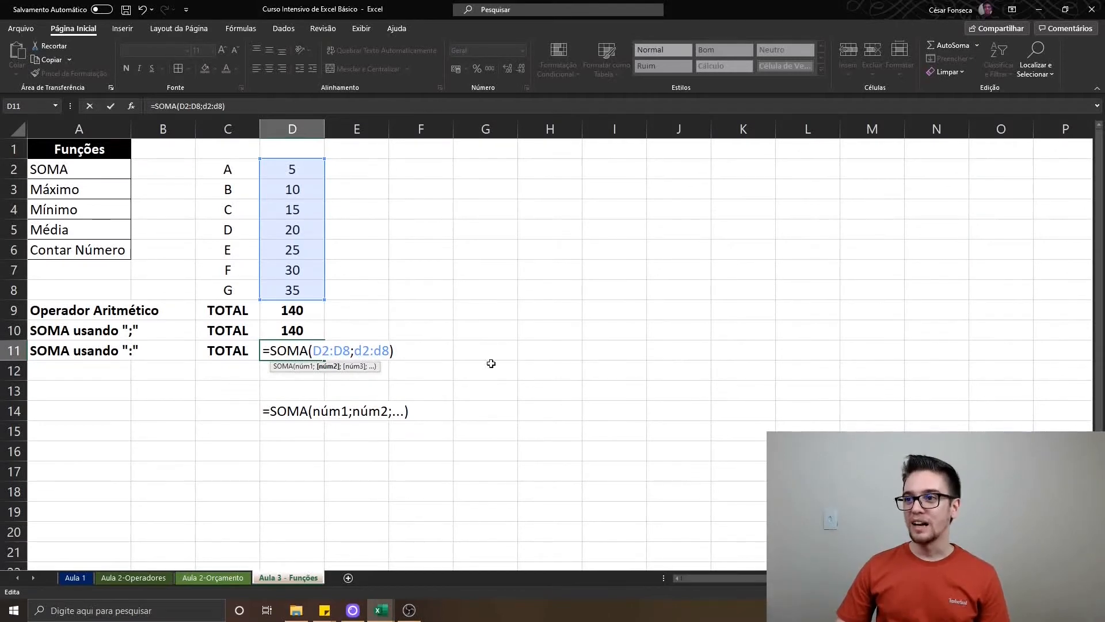
pyautogui.press('BackSpace')
pyautogui.write('7')
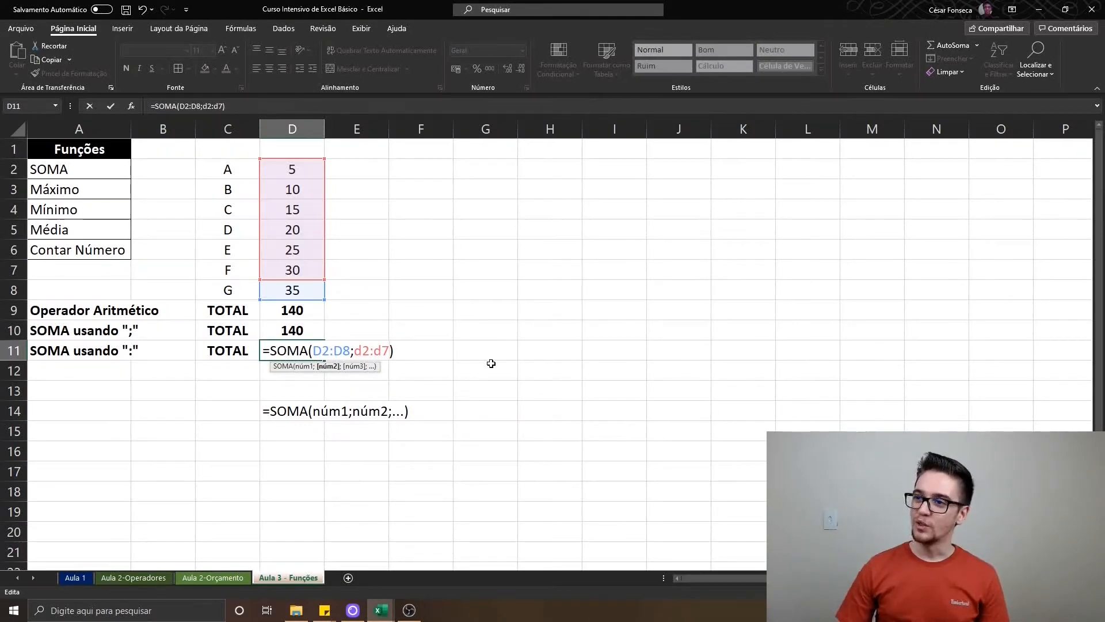
pyautogui.hotkey('shift', 'Left')
pyautogui.hotkey('shift', 'Left')
pyautogui.hotkey('shift', 'Left')
pyautogui.hotkey('shift', 'Left')
pyautogui.hotkey('shift', 'Left')
pyautogui.hotkey('shift', 'Left')
pyautogui.press('BackSpace')
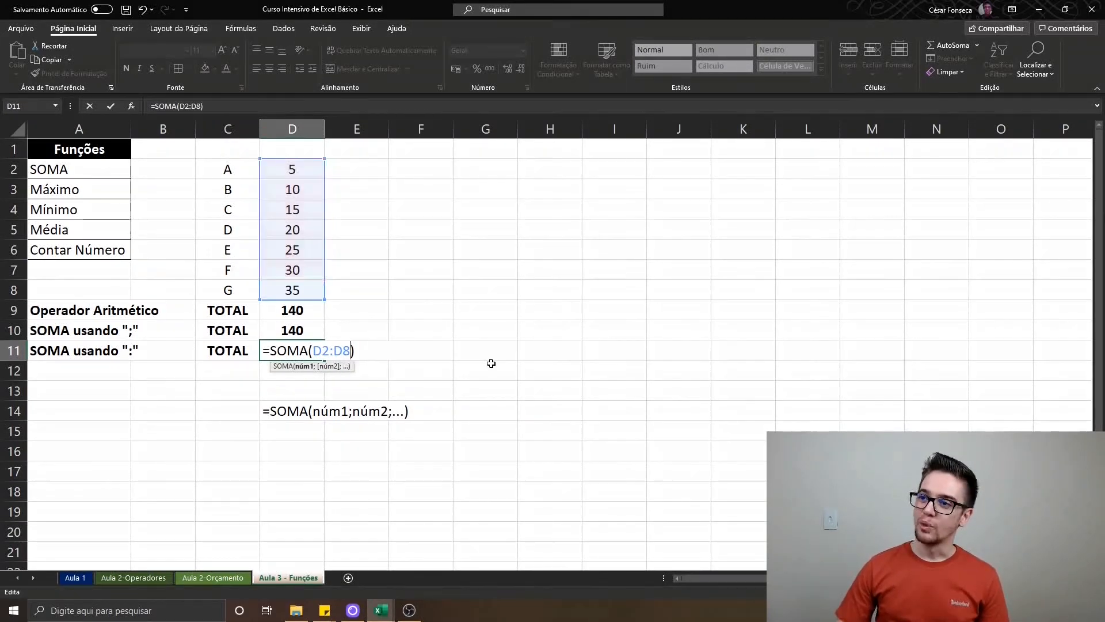
# Commit the D11 formula and format its total as bold and centred
pyautogui.press('Return')
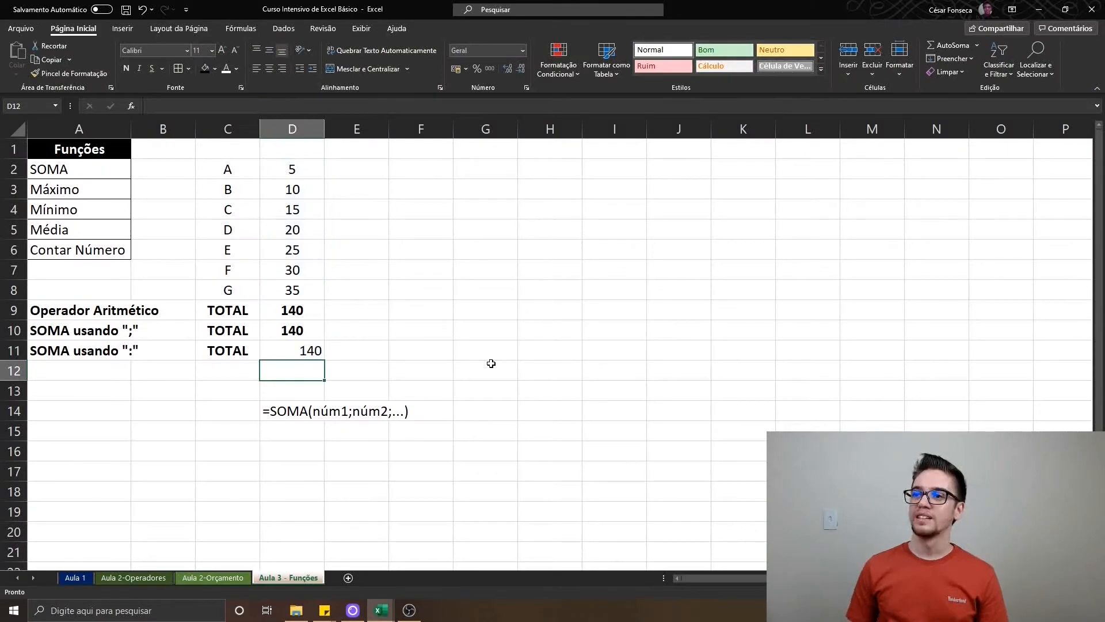
pyautogui.press('Up')
pyautogui.hotkey('ctrl', 'n')
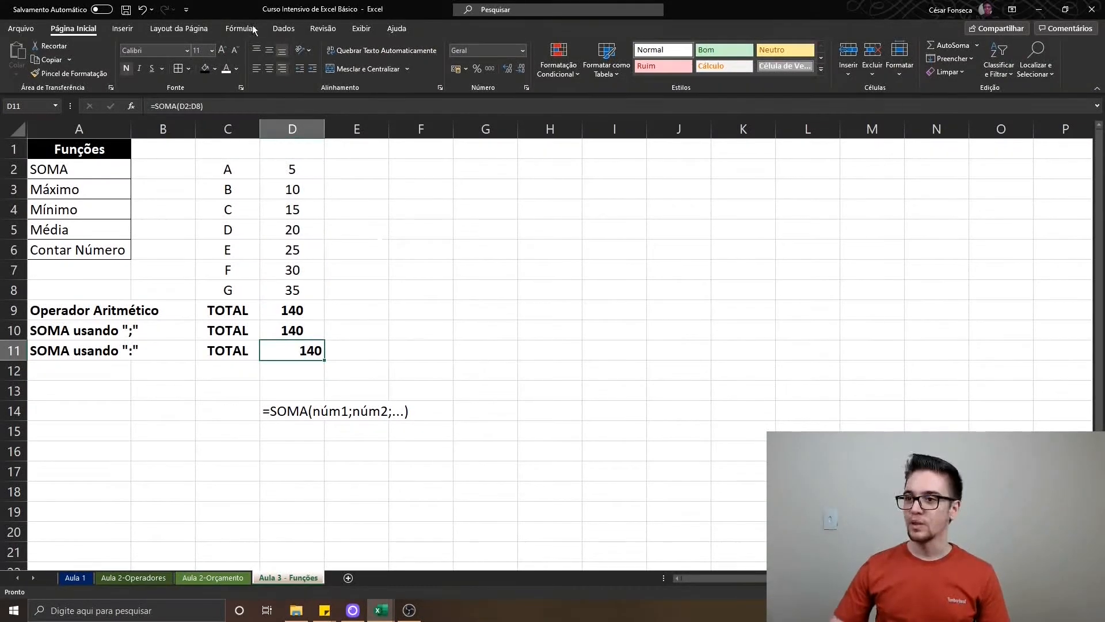
pyautogui.click(272, 68)
# Inspect the formulas behind the three totals, from D11 up to D9 and back down to D11
pyautogui.press('F2')
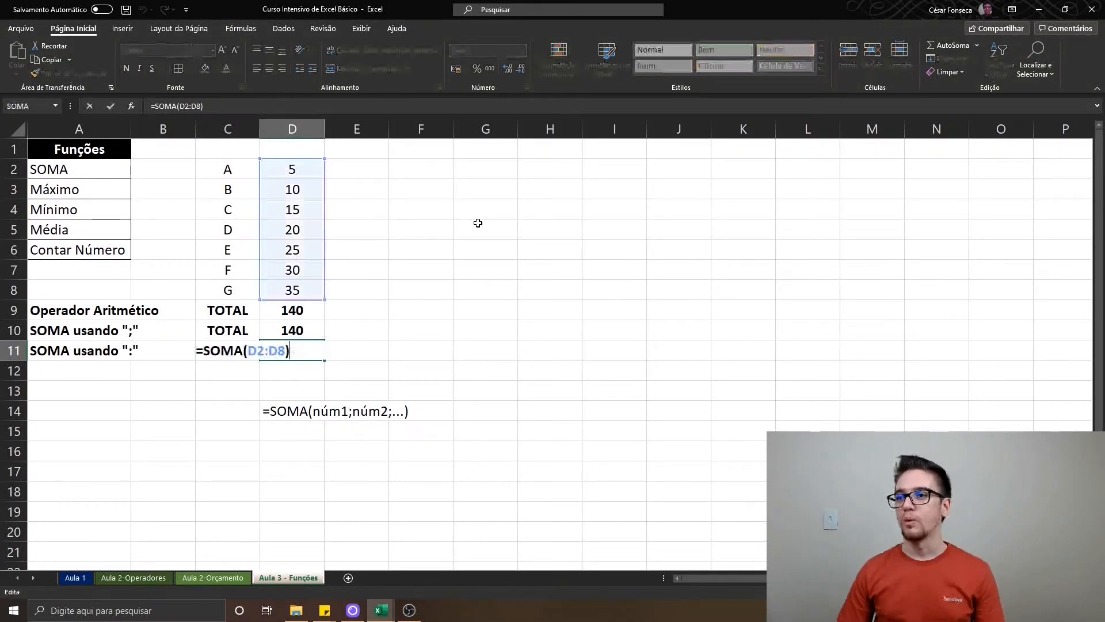
pyautogui.press('Escape')
pyautogui.press('Up')
pyautogui.press('F2')
pyautogui.press('Escape')
pyautogui.press('F2')
pyautogui.press('Escape')
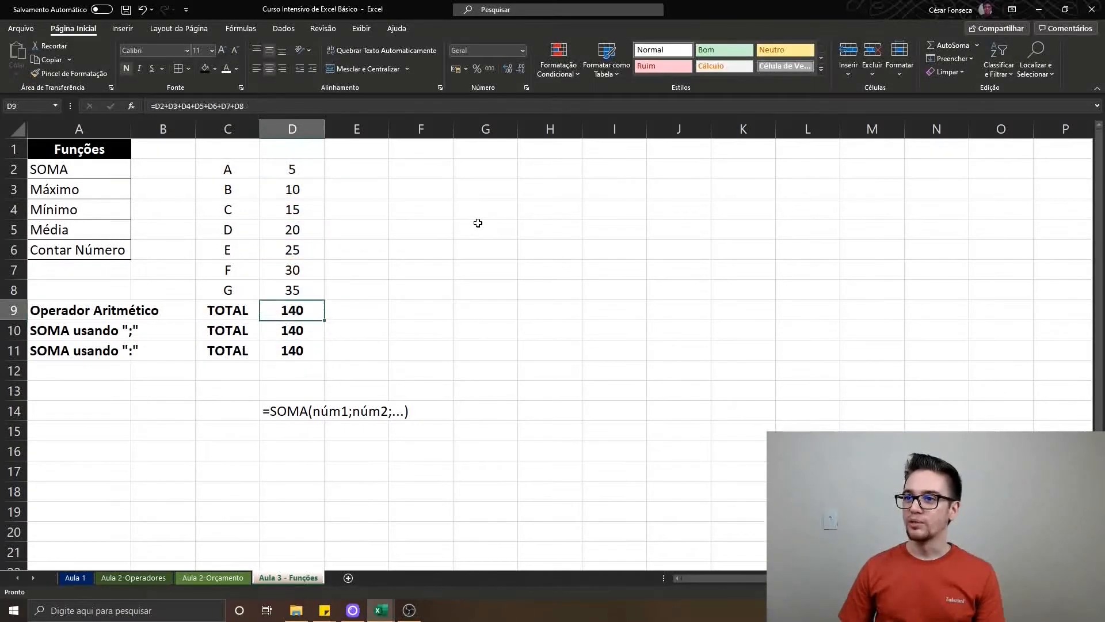
pyautogui.press('F2')
pyautogui.press('Return')
pyautogui.press('F2')
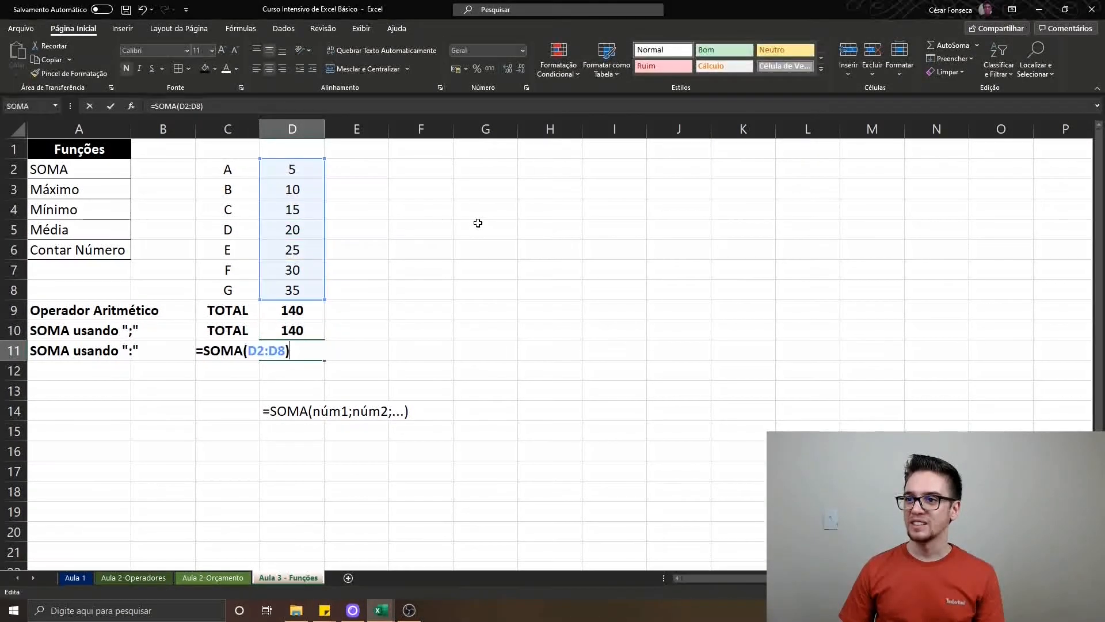
pyautogui.press('Return')
# Compare the arithmetic addition formula in D9 with the semicolon SOMA formula in D10
pyautogui.press('Up')
pyautogui.press('Up')
pyautogui.press('Up')
pyautogui.press('F2')
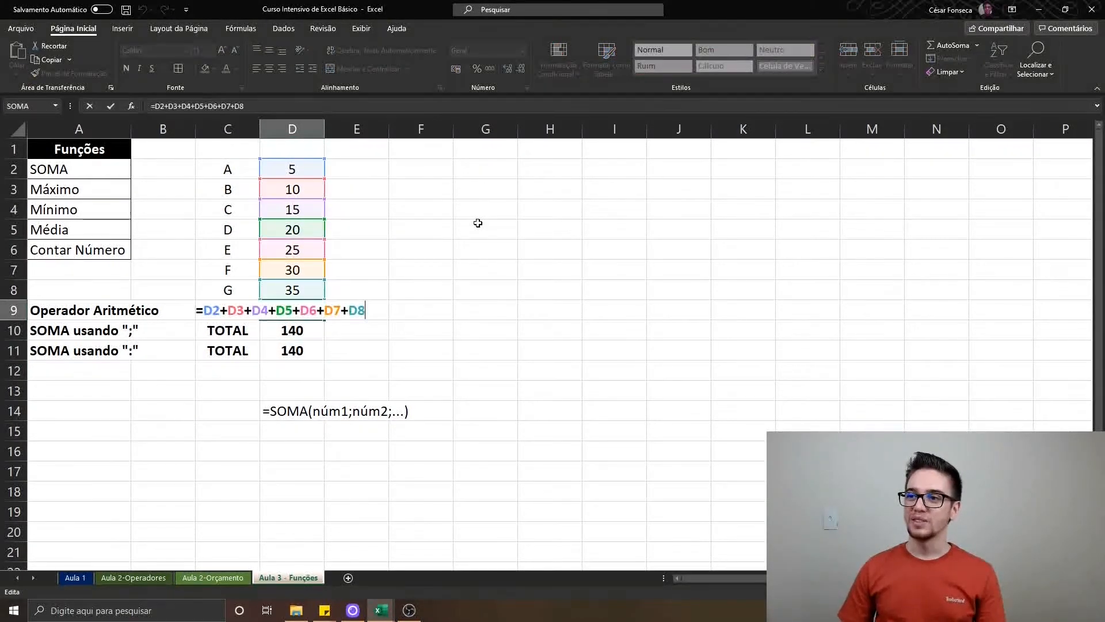
pyautogui.press('Return')
pyautogui.press('F2')
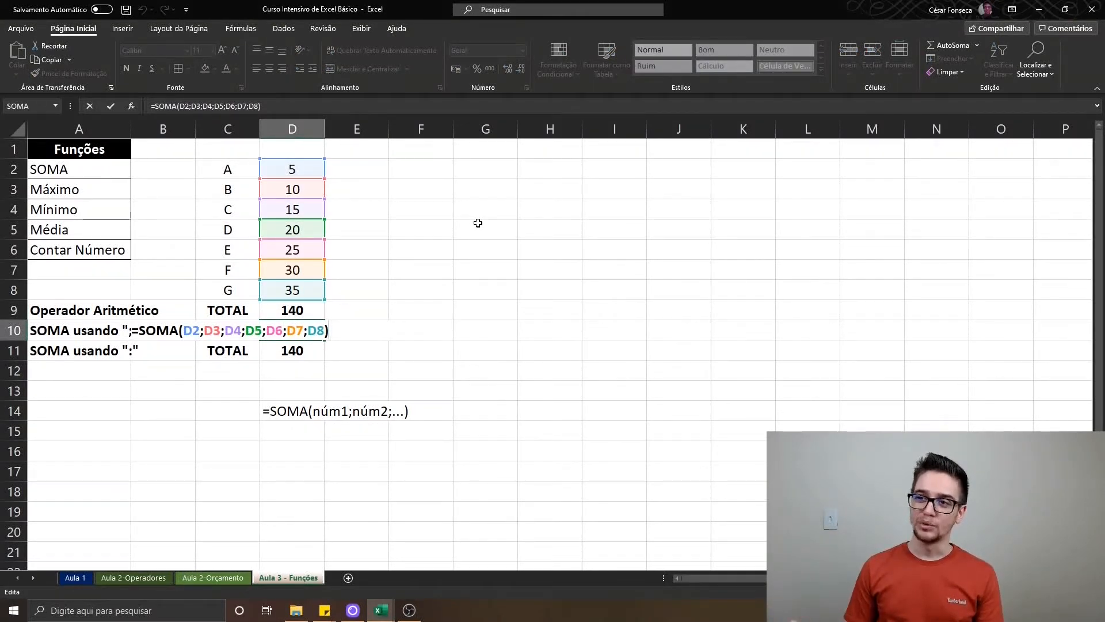
pyautogui.press('Return')
# Review the formulas in D9, D10 and D11 in sequence, ending on the colon-range SOMA
pyautogui.press('Up')
pyautogui.press('Up')
pyautogui.press('Up')
pyautogui.press('Down')
pyautogui.press('F2')
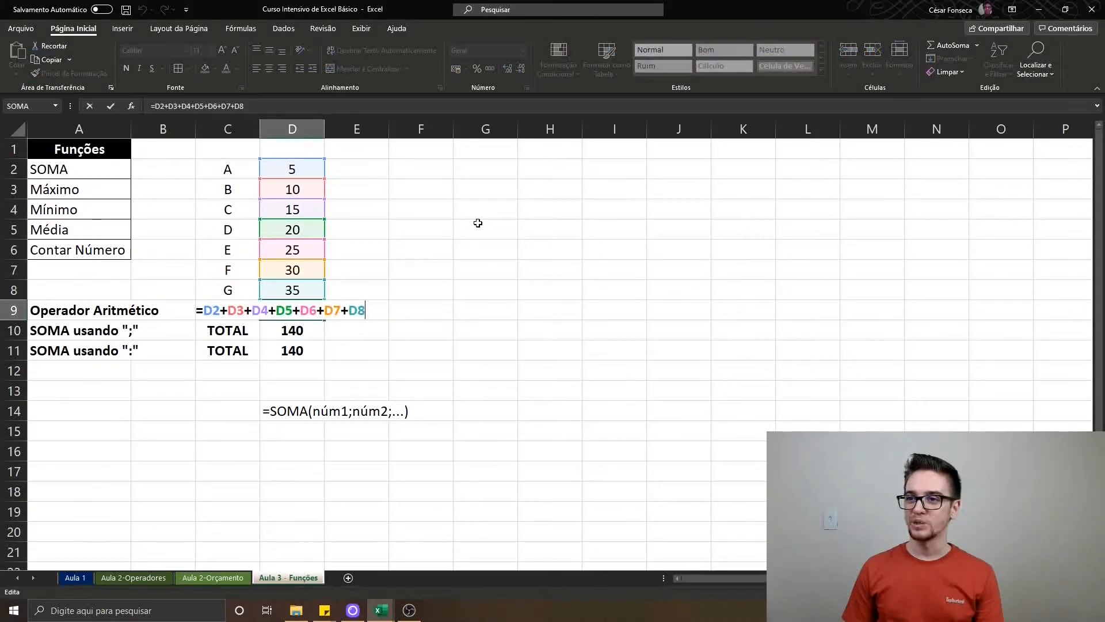
pyautogui.press('Return')
pyautogui.press('F2')
pyautogui.press('Return')
pyautogui.press('F2')
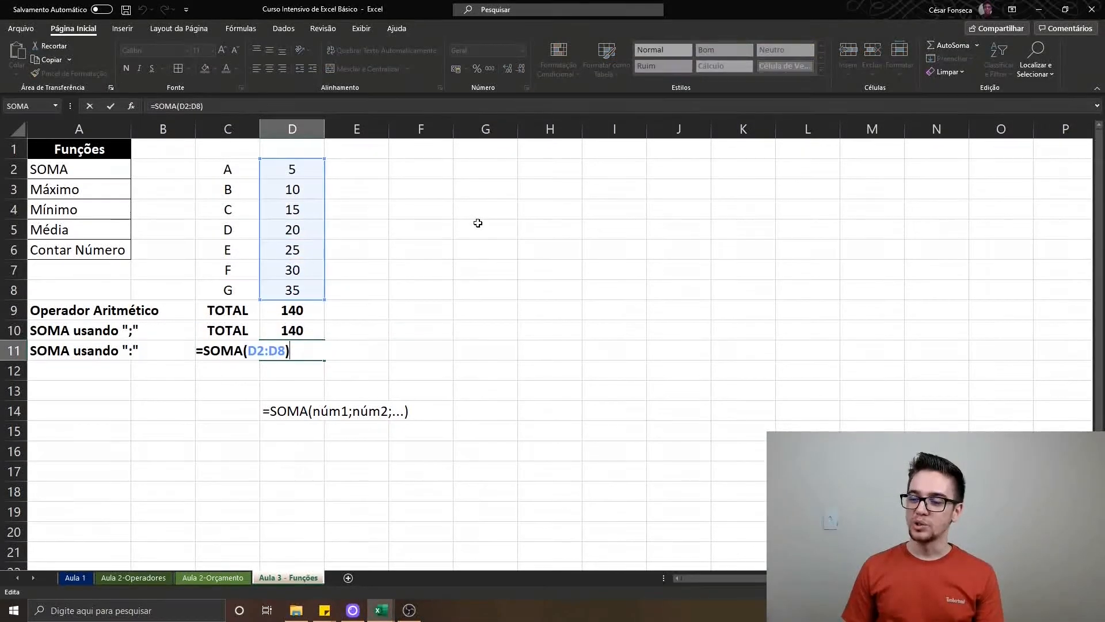
pyautogui.press('Return')
pyautogui.press('Up')
pyautogui.press('F2')
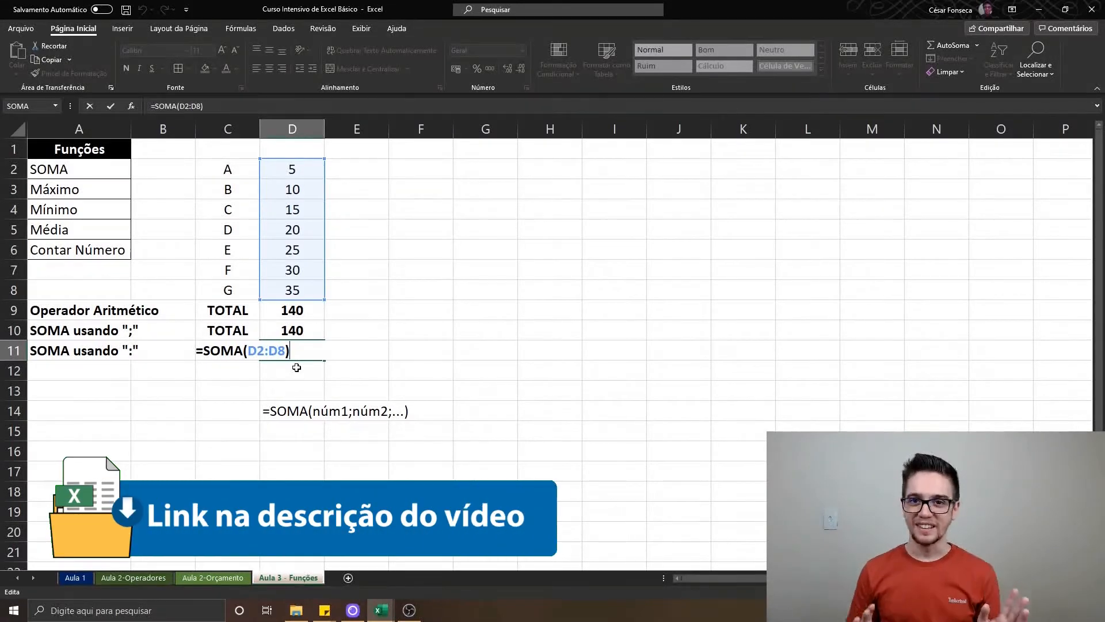
pyautogui.press('Return')
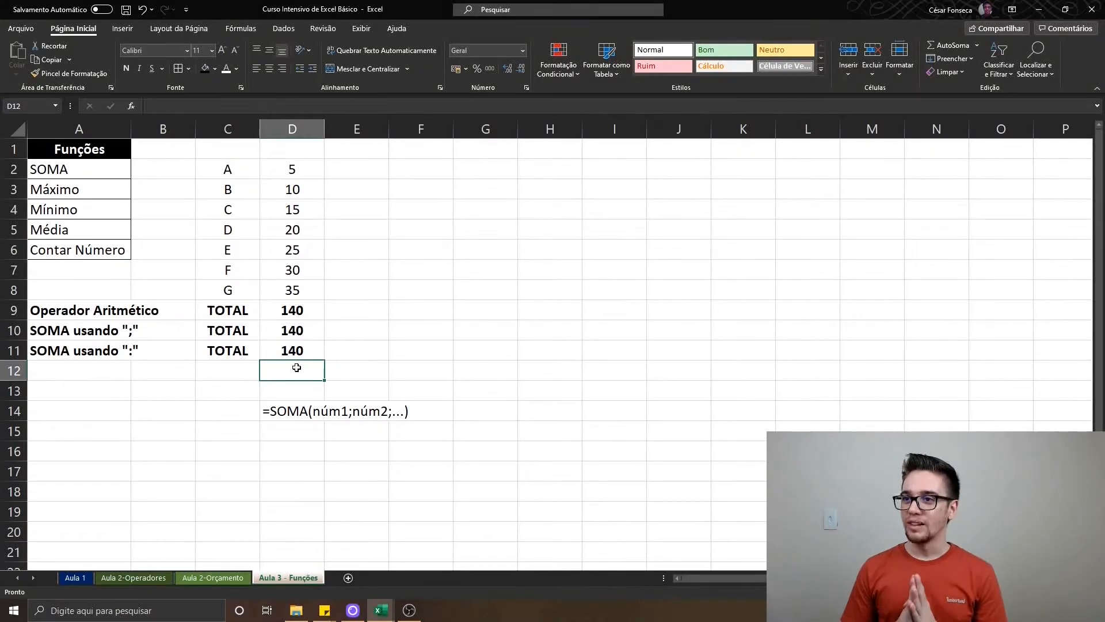
# Insert a blank row above the Operador Aritmético row to separate the totals from the data
pyautogui.rightClick(13, 311)
pyautogui.rightClick(12, 315)
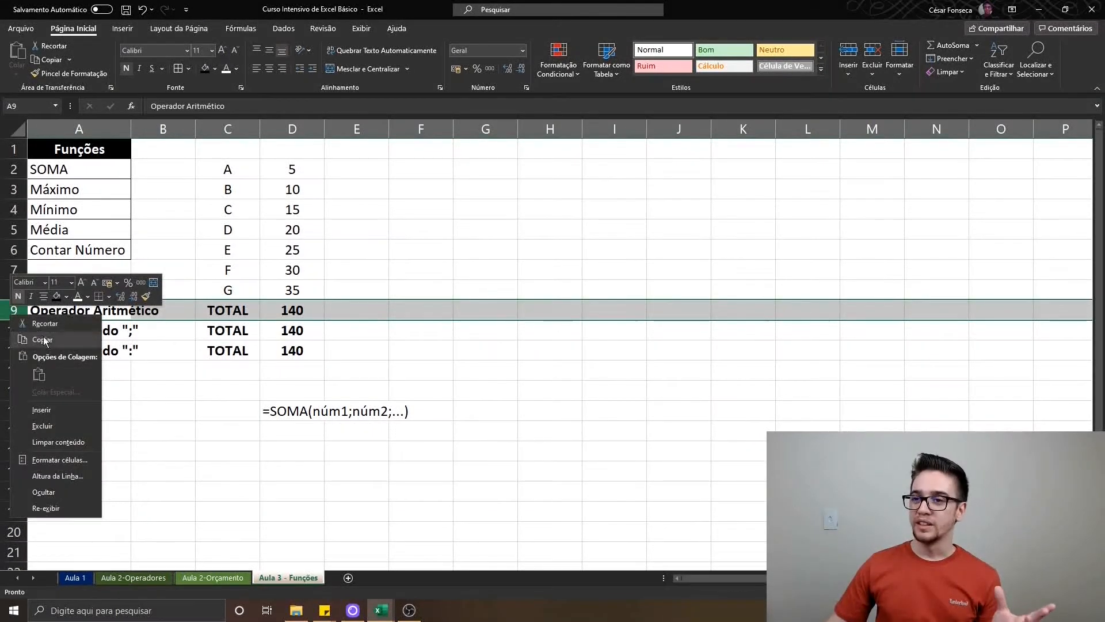
pyautogui.click(41, 410)
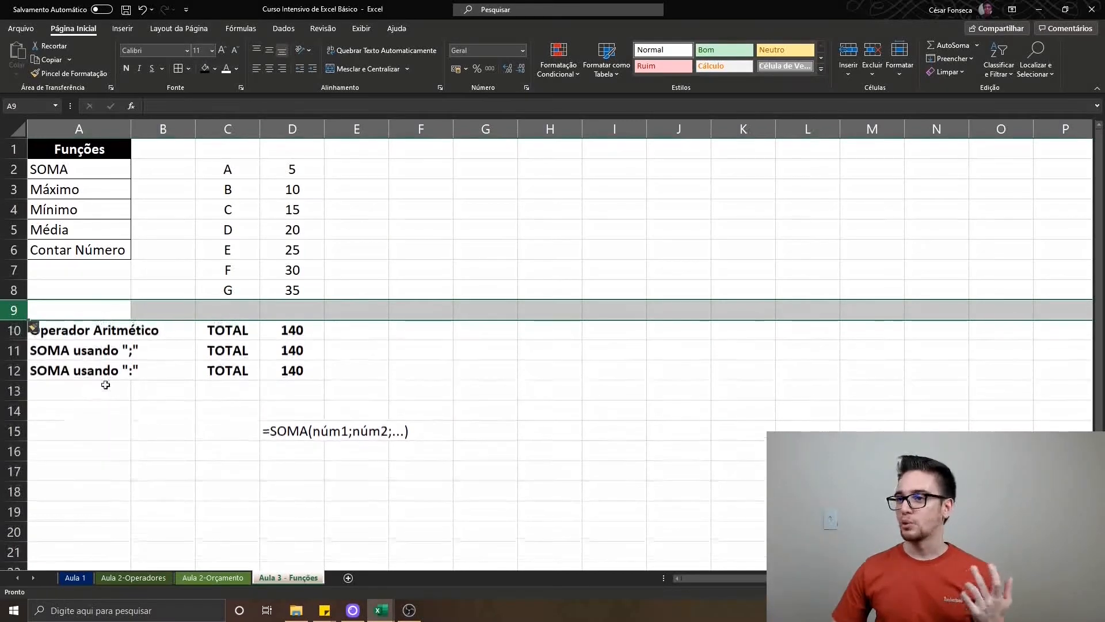
pyautogui.click(344, 325)
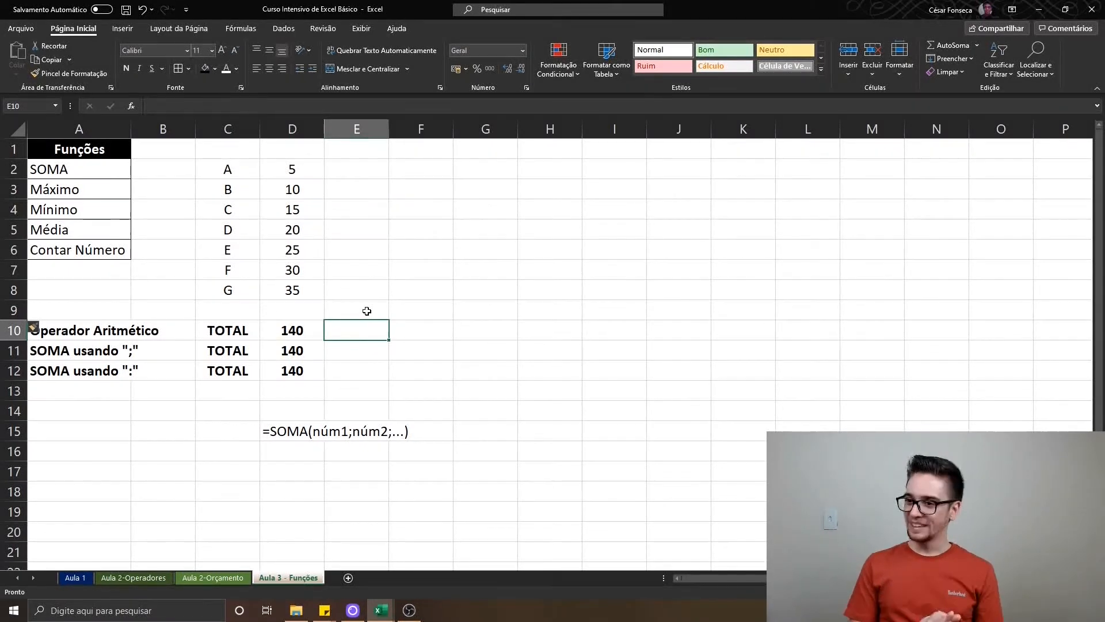
# Name the range D2:D8 Algum_nome and reselect those cells to check the name
pyautogui.hotkey('ctrl', 'Up')
pyautogui.press('Down')
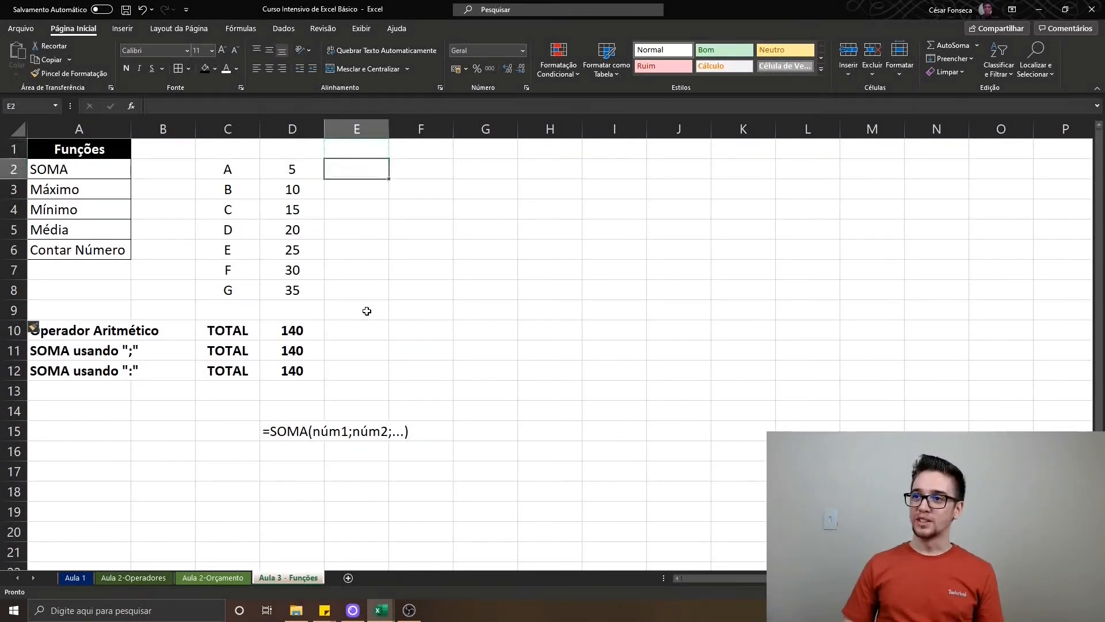
pyautogui.press('Left')
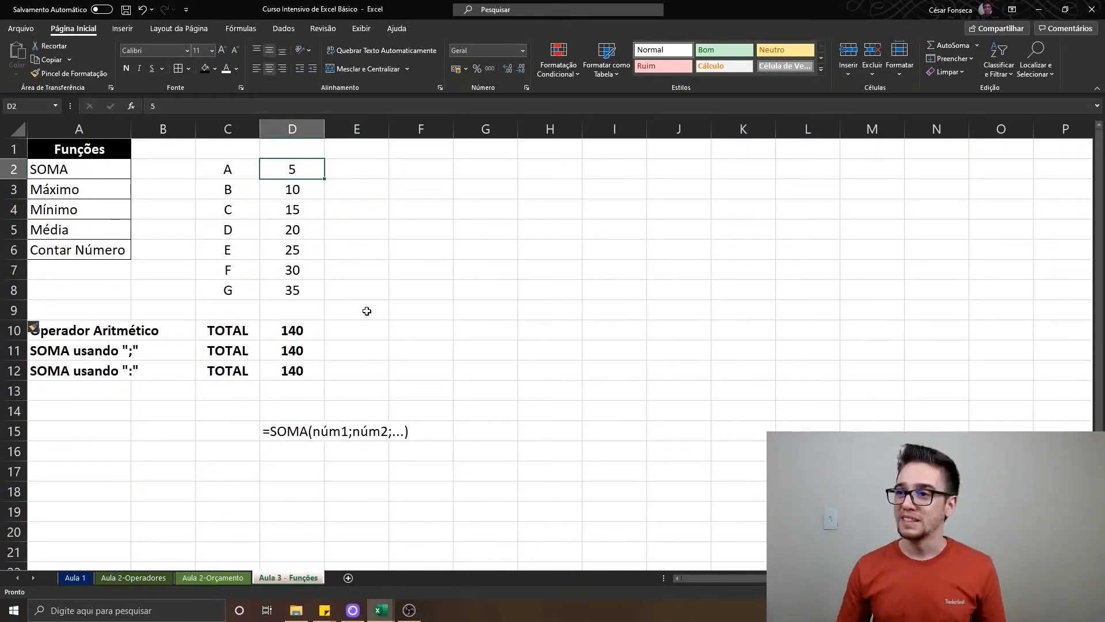
pyautogui.hotkey('ctrl', 'shift', 'Down')
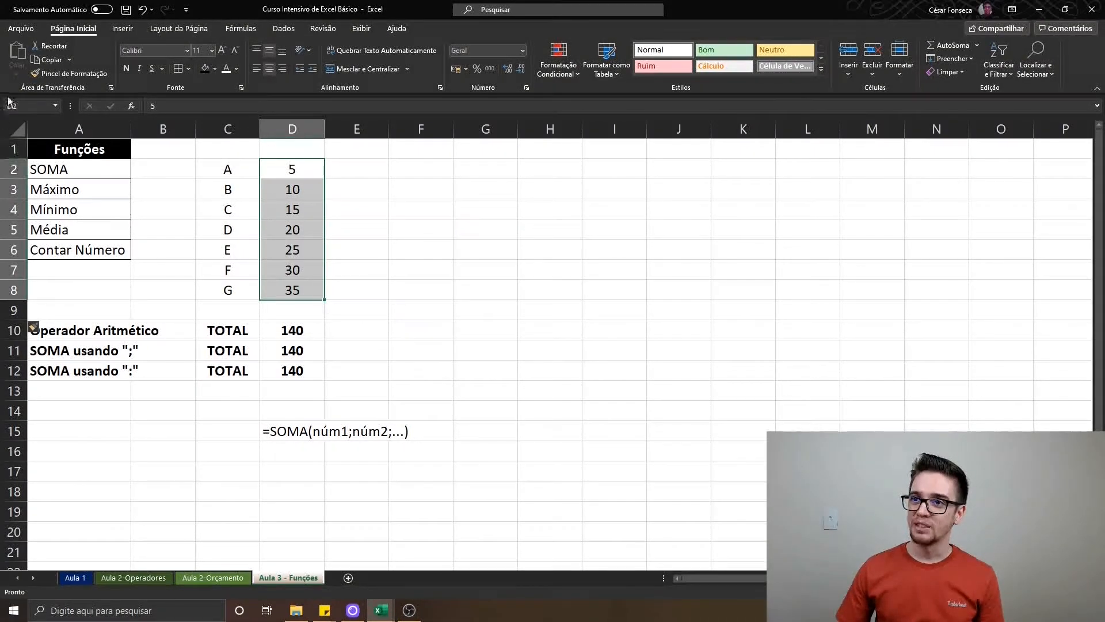
pyautogui.click(32, 106)
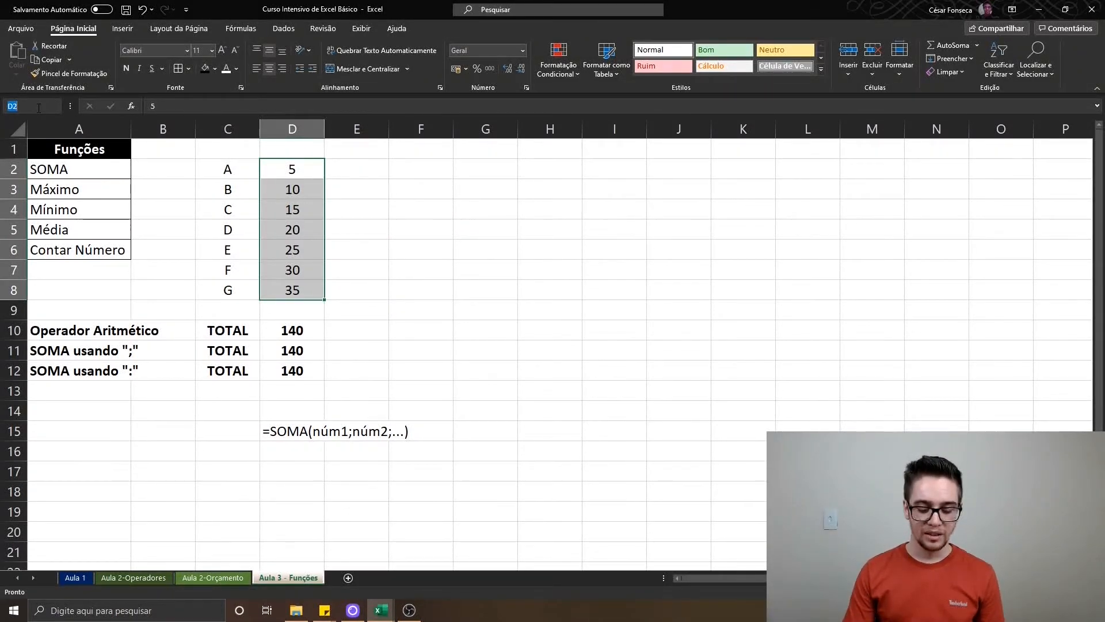
pyautogui.write('Algum_nome')
pyautogui.press('Return')
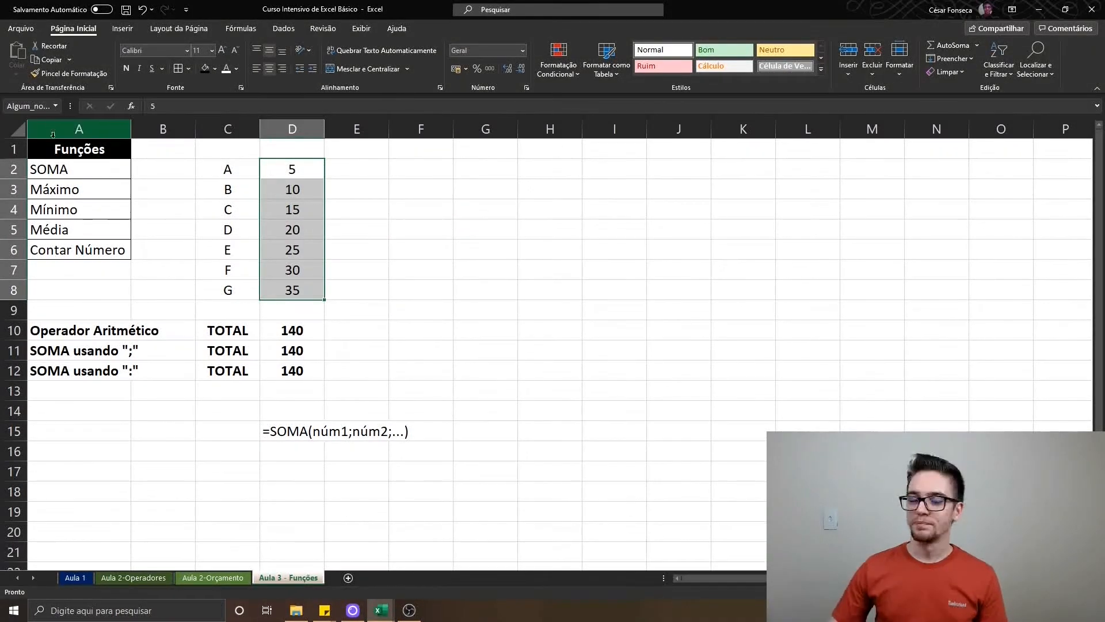
pyautogui.click(299, 168)
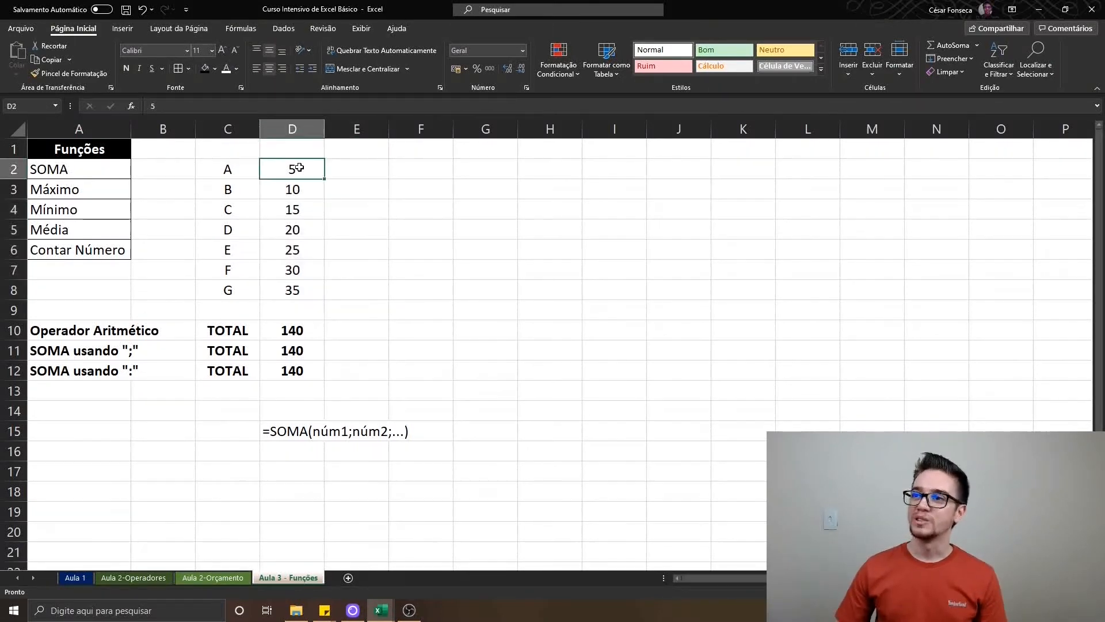
pyautogui.hotkey('ctrl', 'shift', 'Down')
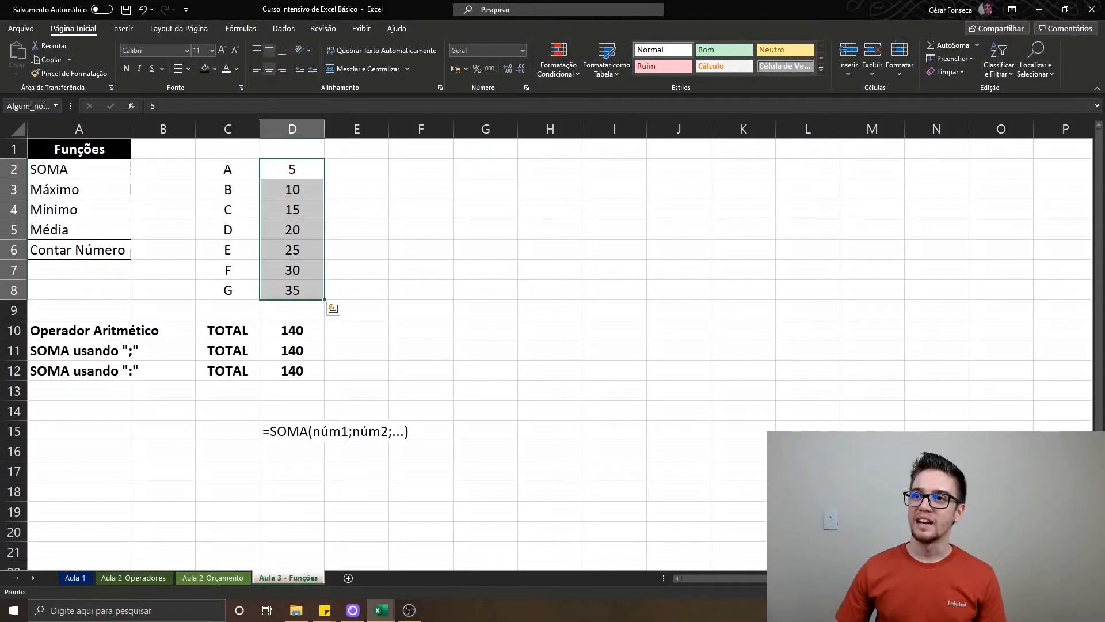
# Enter =SOMA(Algum_nome) in E10 to total the named range, and reopen the cell to review its formula
pyautogui.click(371, 334)
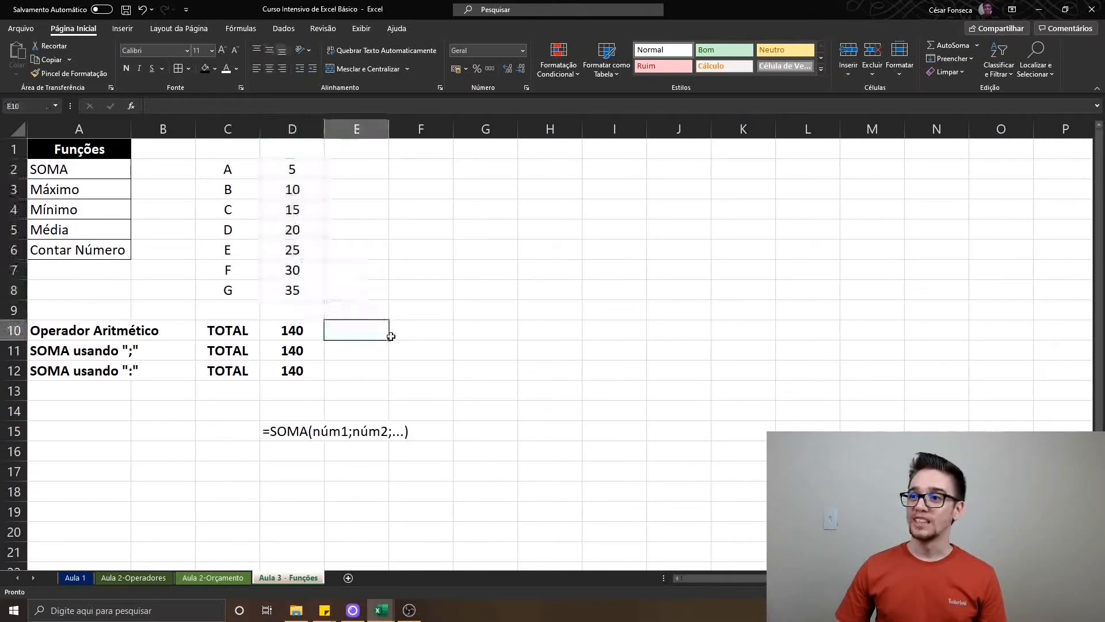
pyautogui.write('=SOMA(')
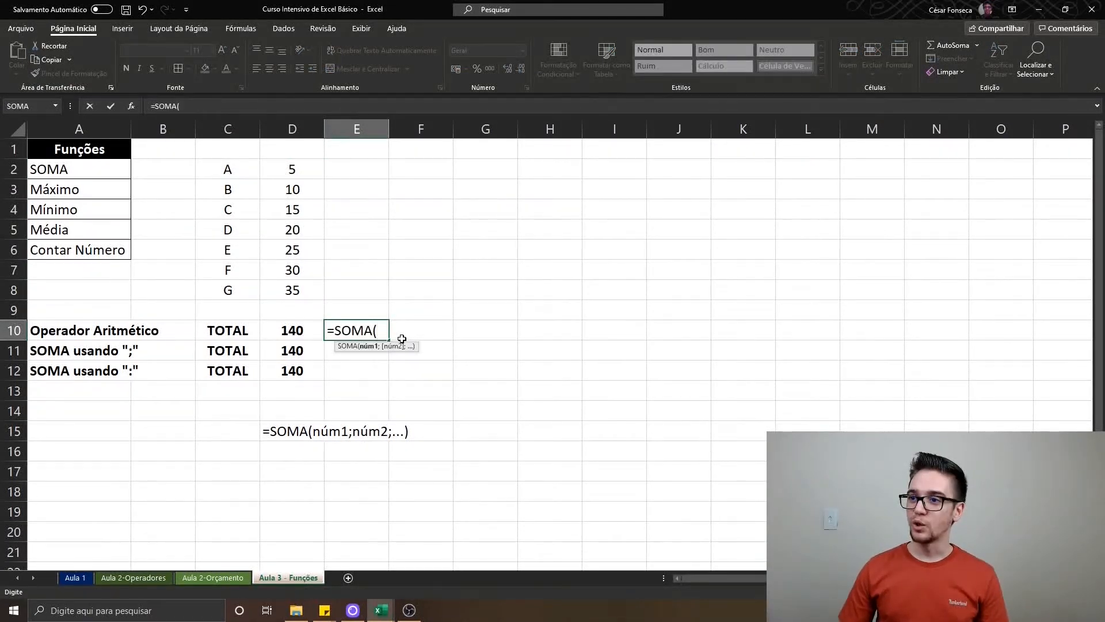
pyautogui.write('Algum')
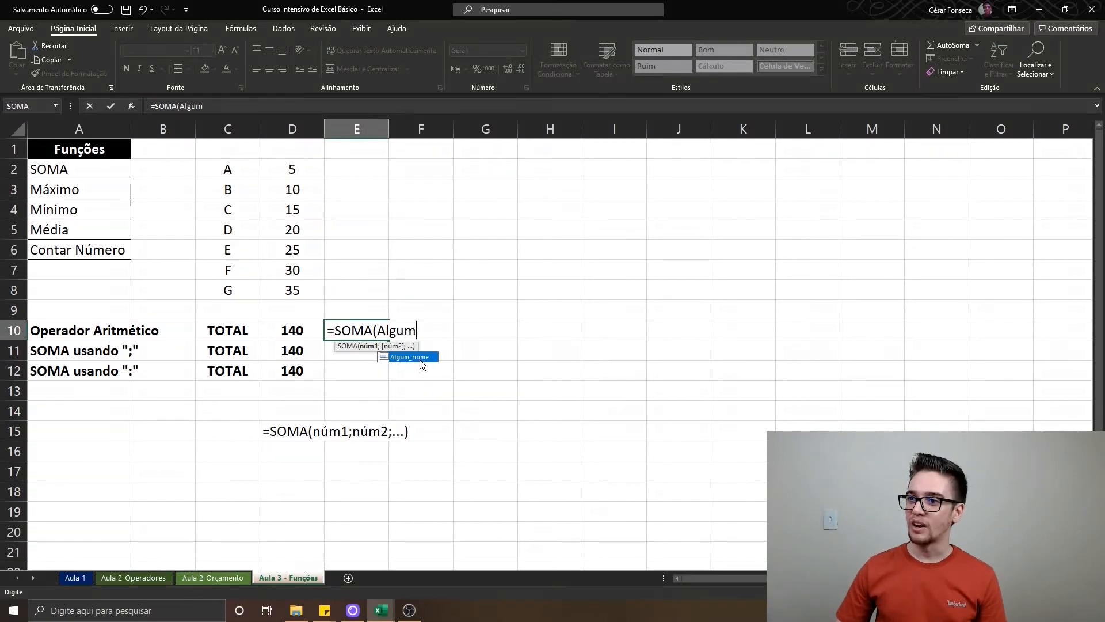
pyautogui.doubleClick(413, 357)
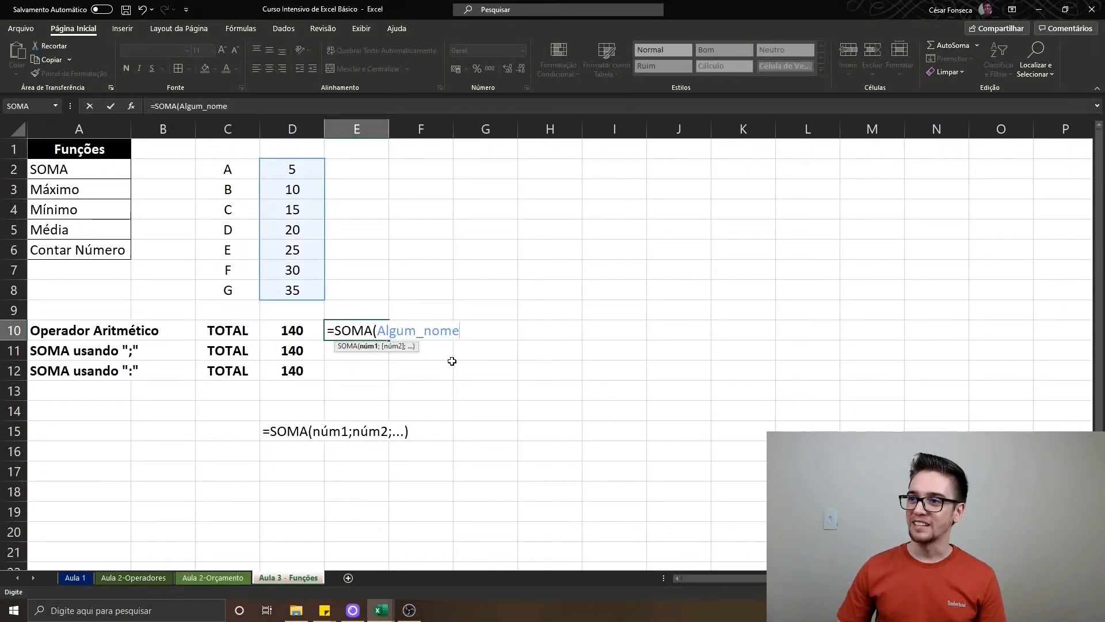
pyautogui.write(')')
pyautogui.press('Return')
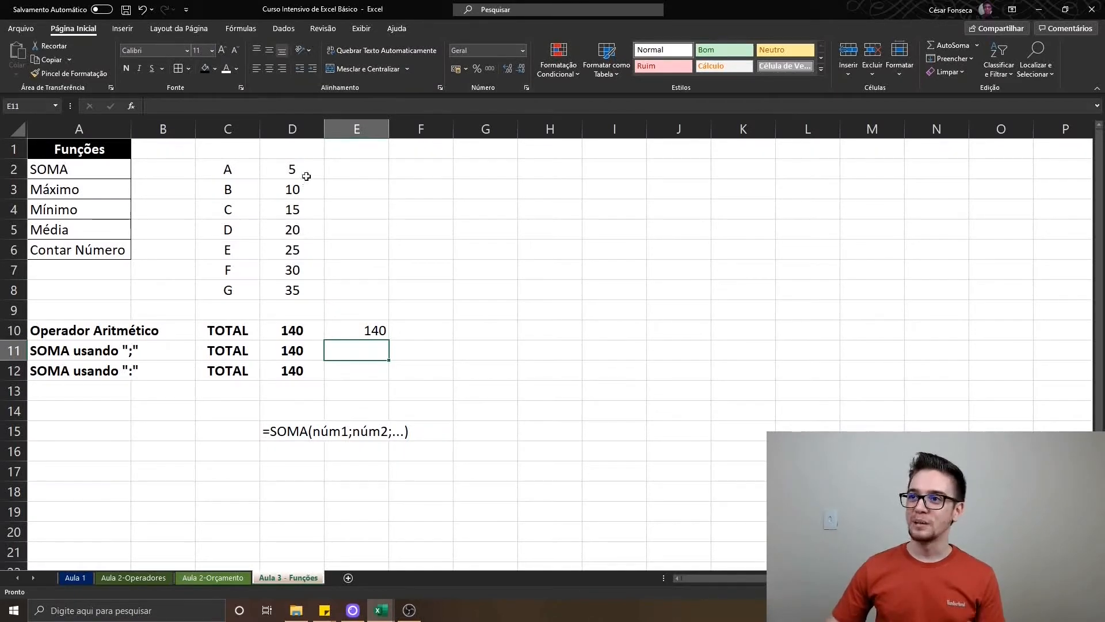
pyautogui.doubleClick(383, 331)
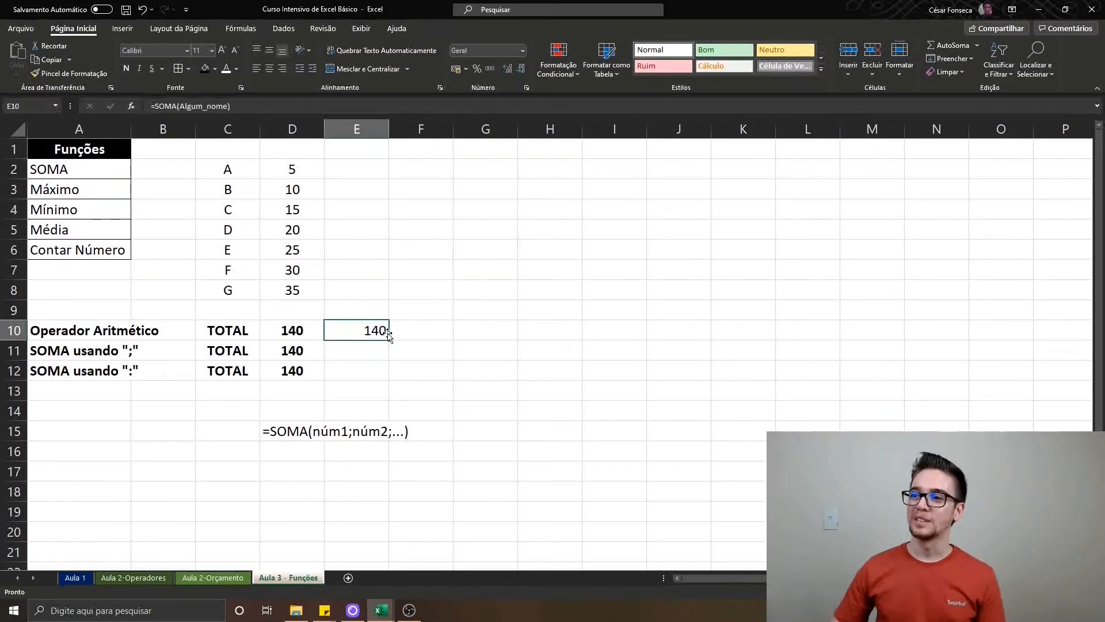
pyautogui.press('Return')
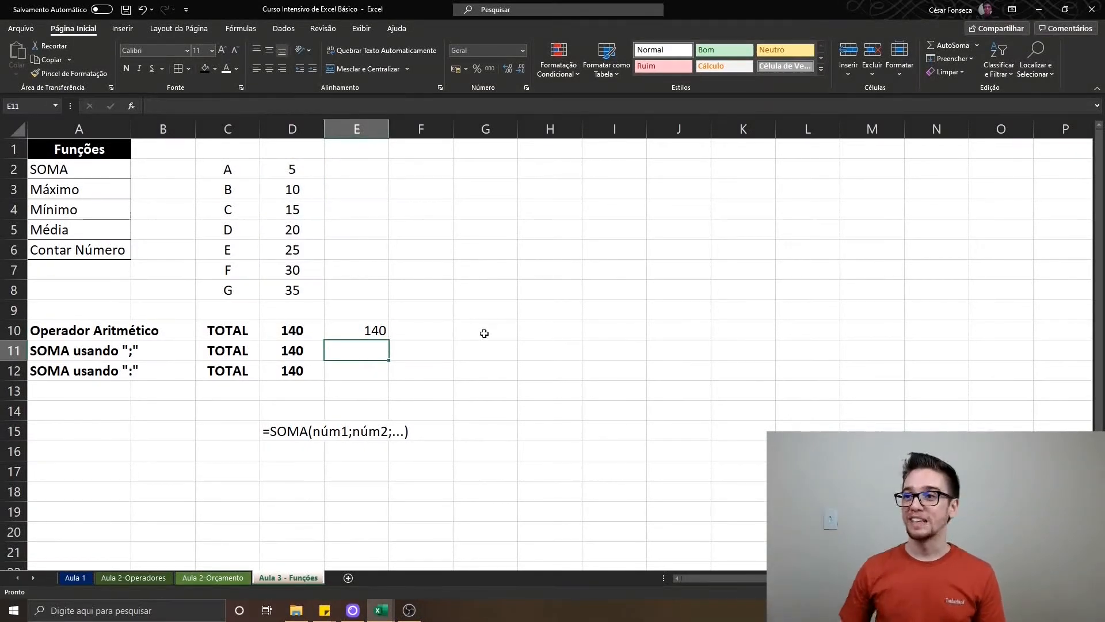
# Delete the named-range SOMA formula from E10 and return to the start of the sheet
pyautogui.click(314, 166)
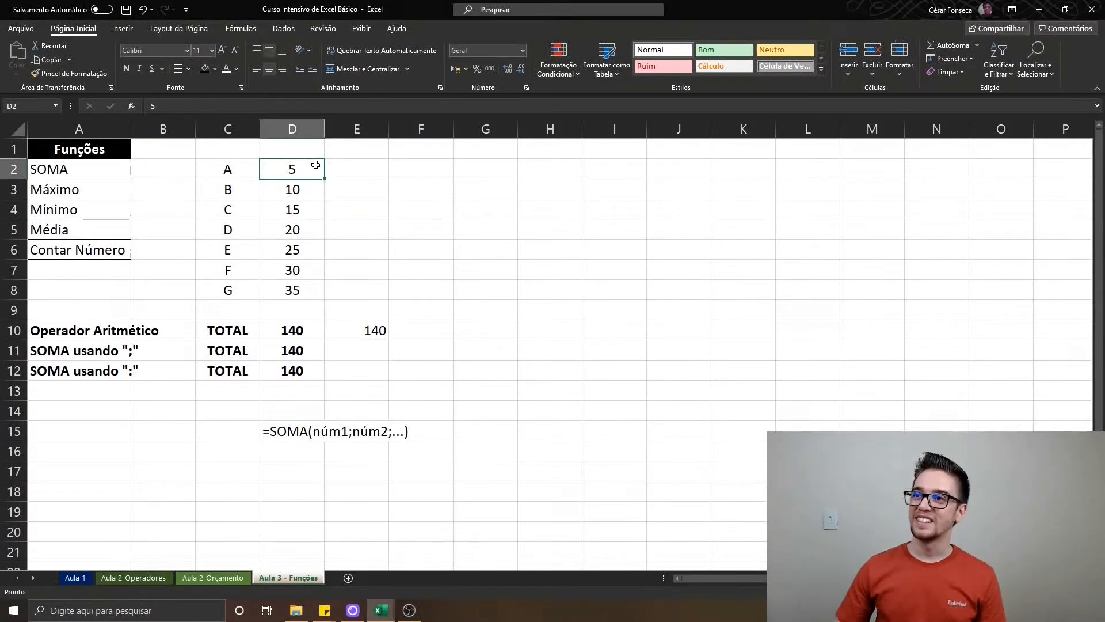
pyautogui.hotkey('ctrl', 'shift', 'Down')
pyautogui.press('Right')
pyautogui.press('Down')
pyautogui.press('Down')
pyautogui.press('Down')
pyautogui.press('Down')
pyautogui.press('Down')
pyautogui.press('Down')
pyautogui.press('Down')
pyautogui.press('Down')
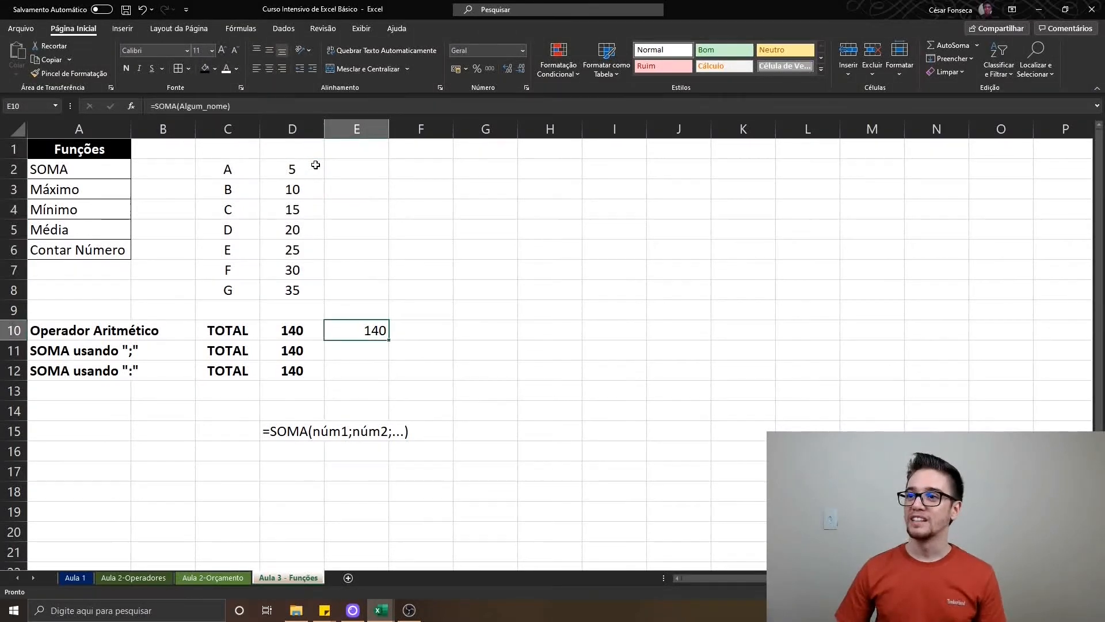
pyautogui.press('Delete')
pyautogui.hotkey('ctrl', 'Right')
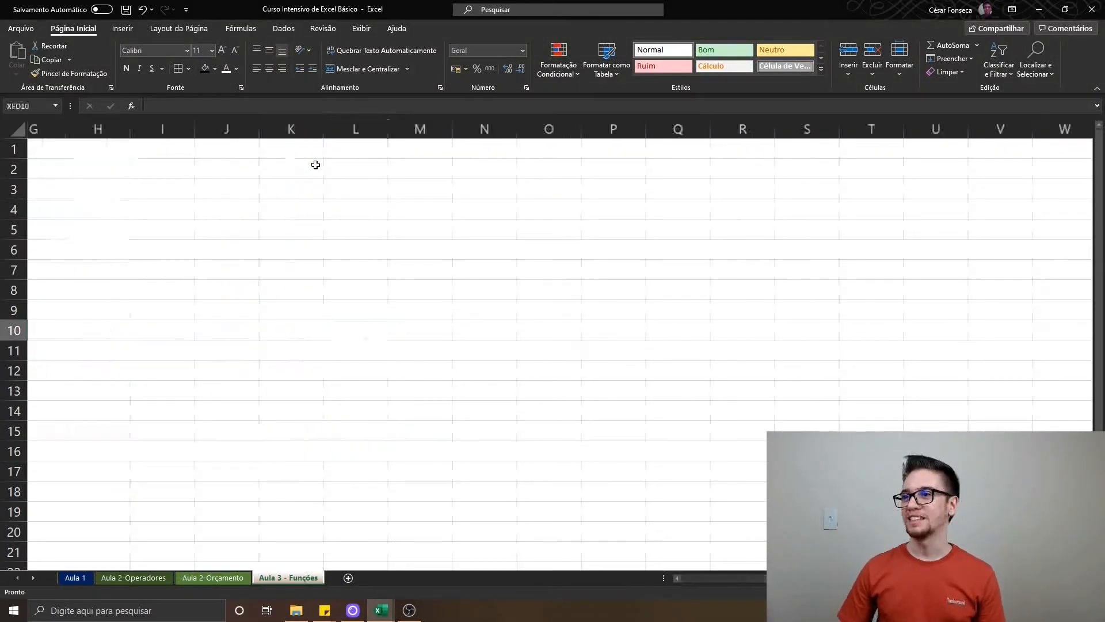
pyautogui.hotkey('ctrl', 'Home')
# Enter =MÁXIMO(Algum_nome) in F2 to find the largest value of the named range
pyautogui.click(425, 173)
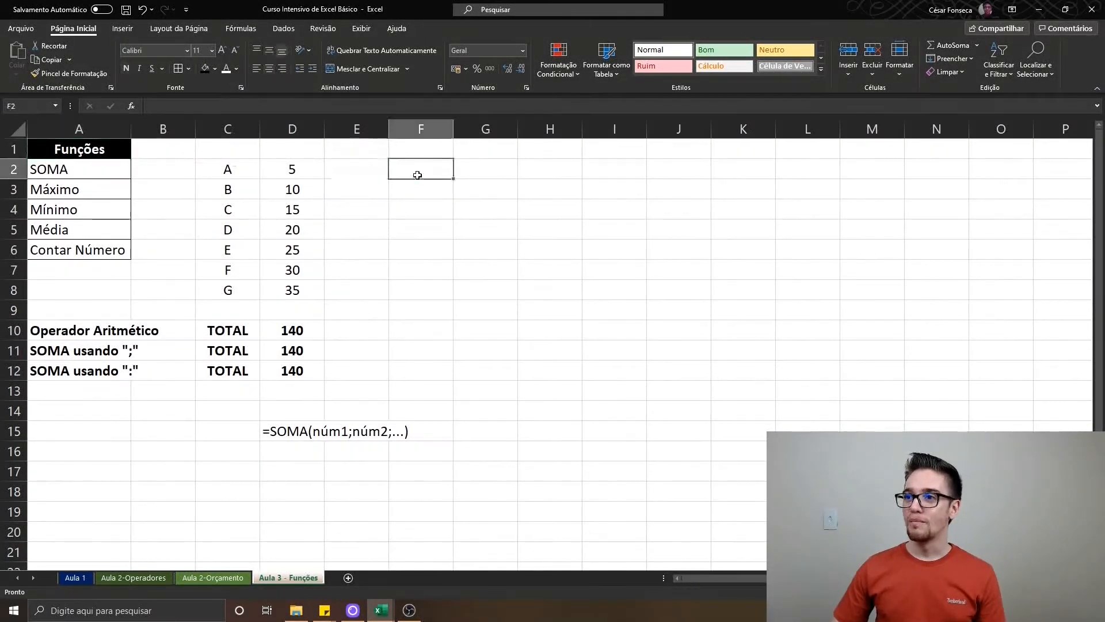
pyautogui.write('=')
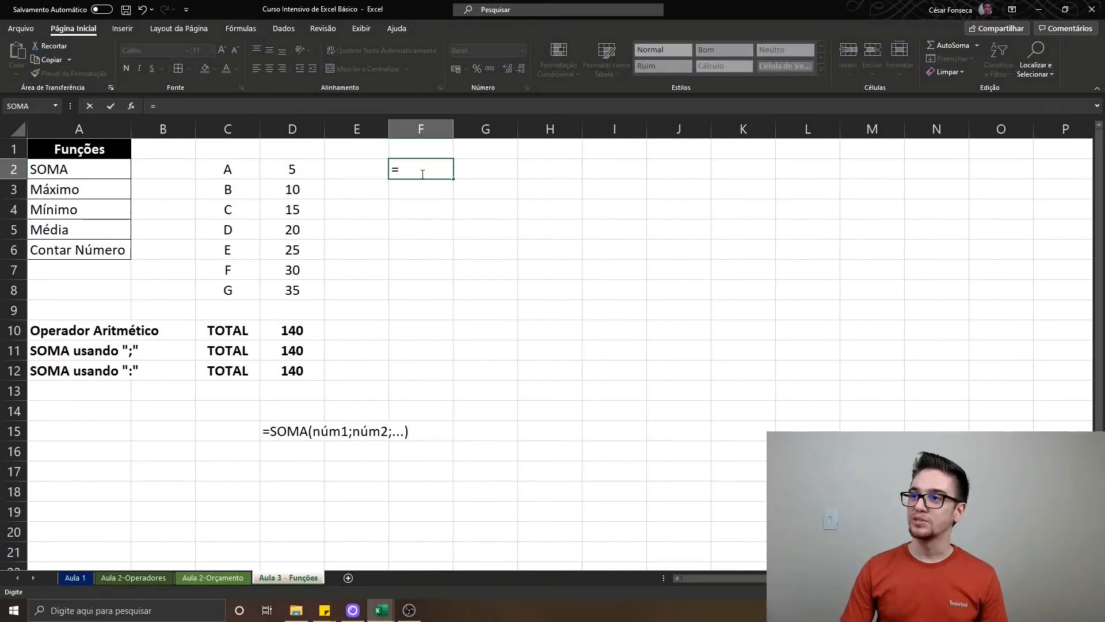
pyautogui.write('máximo')
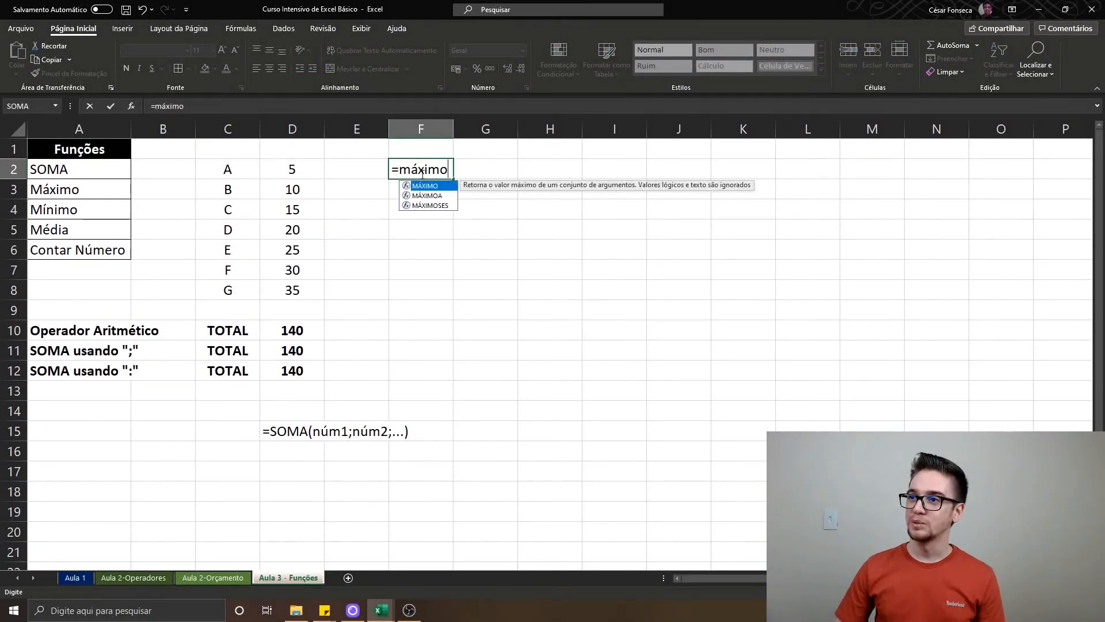
pyautogui.press('BackSpace')
pyautogui.press('BackSpace')
pyautogui.press('BackSpace')
pyautogui.press('BackSpace')
pyautogui.press('BackSpace')
pyautogui.write('a')
pyautogui.press('BackSpace')
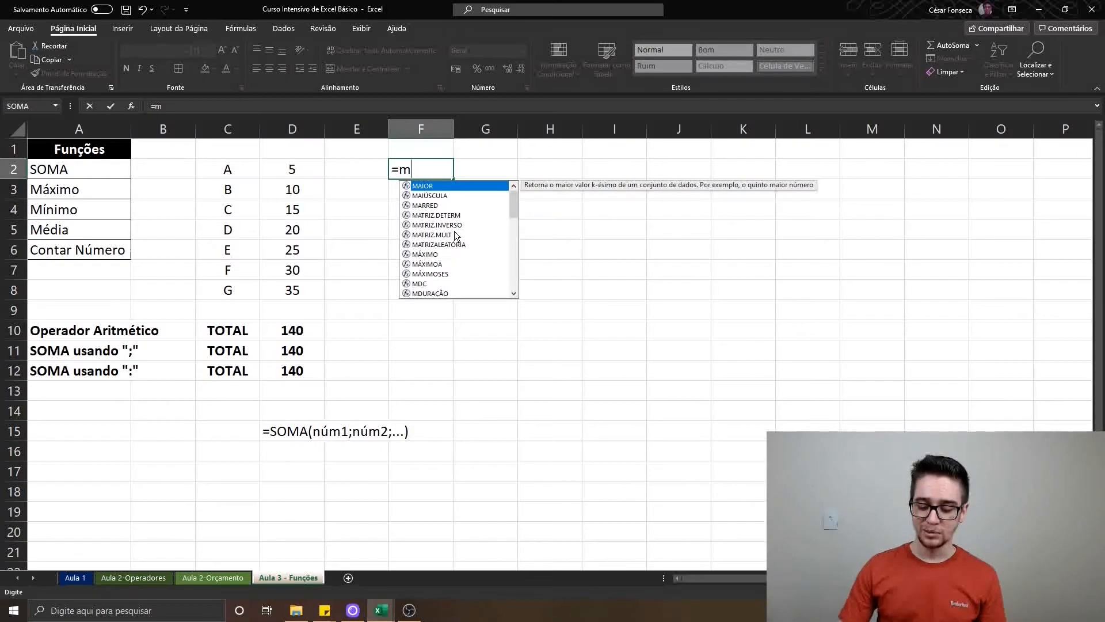
pyautogui.write('á')
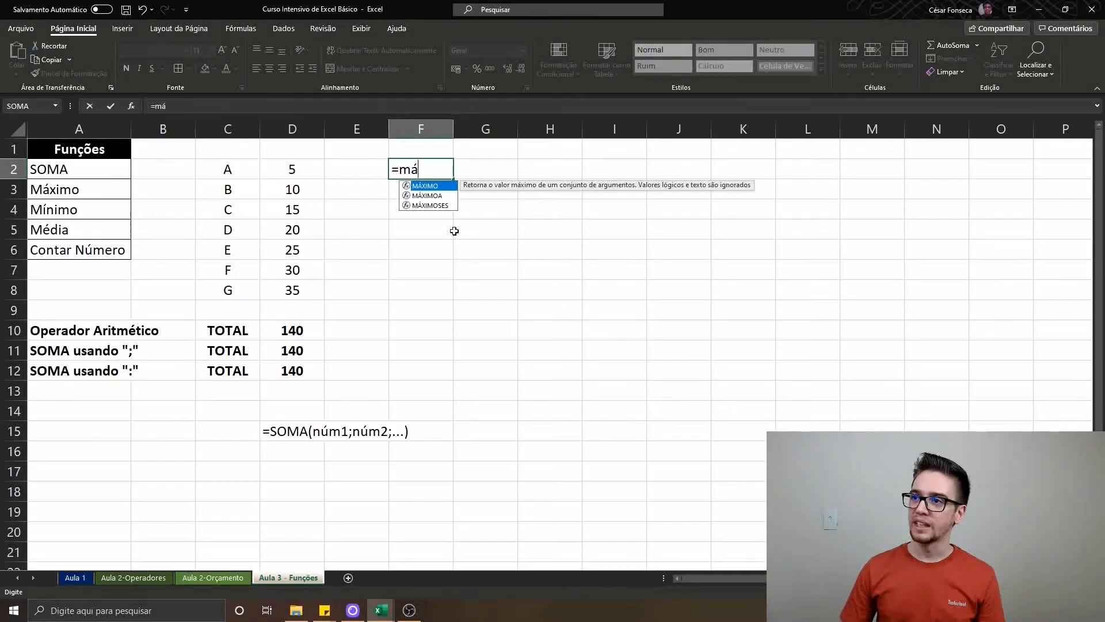
pyautogui.doubleClick(446, 186)
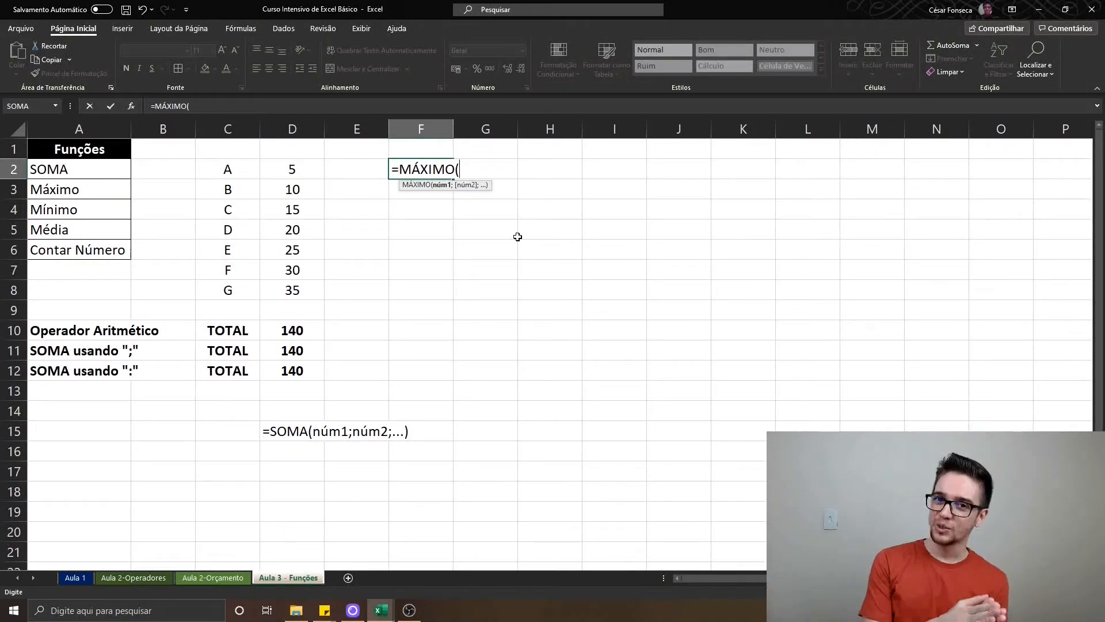
pyautogui.write('Algu')
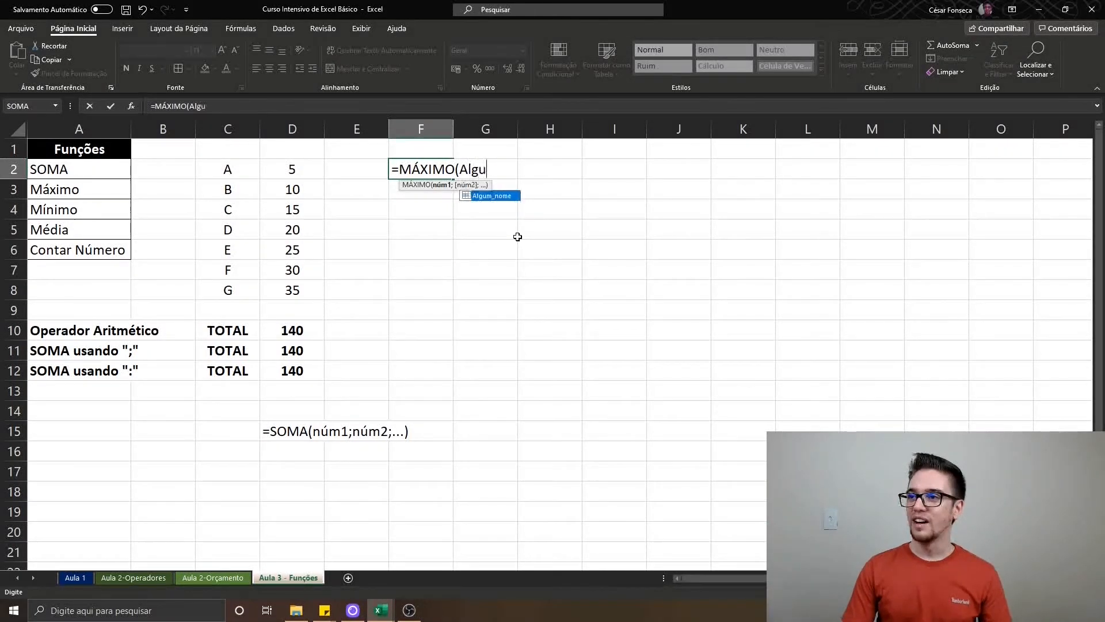
pyautogui.write('m_nome)')
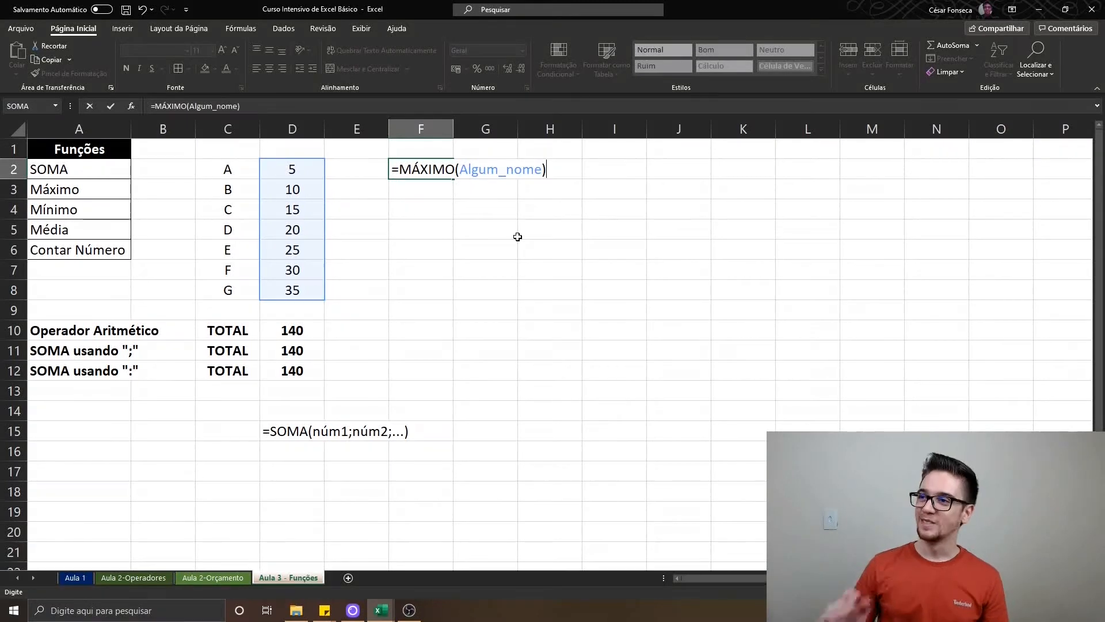
pyautogui.press('Return')
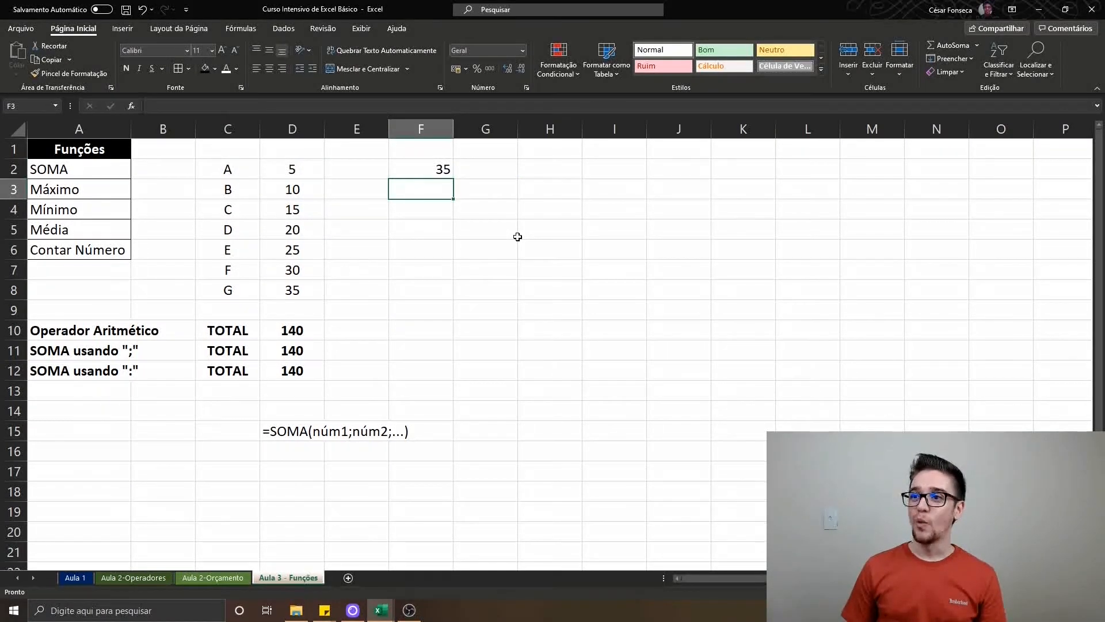
# Check the last data value in column D against the MÁXIMO result in F2, and return to F3
pyautogui.press('Left')
pyautogui.press('Left')
pyautogui.hotkey('ctrl', 'Down')
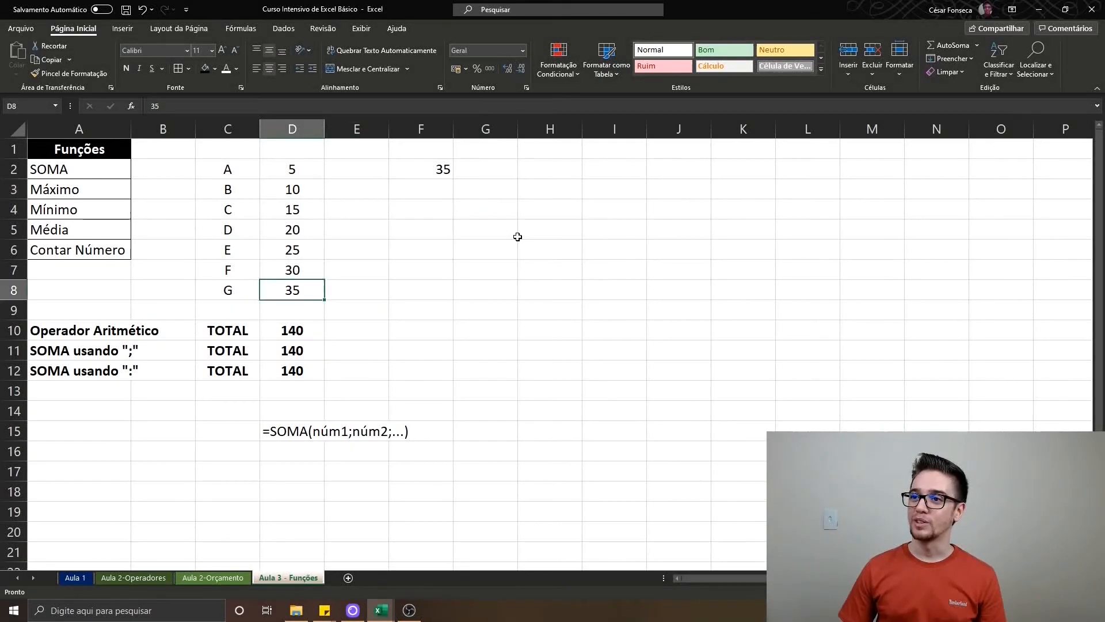
pyautogui.press('Right')
pyautogui.press('Up')
pyautogui.press('Up')
pyautogui.press('Up')
pyautogui.press('Up')
pyautogui.press('Right')
pyautogui.press('Up')
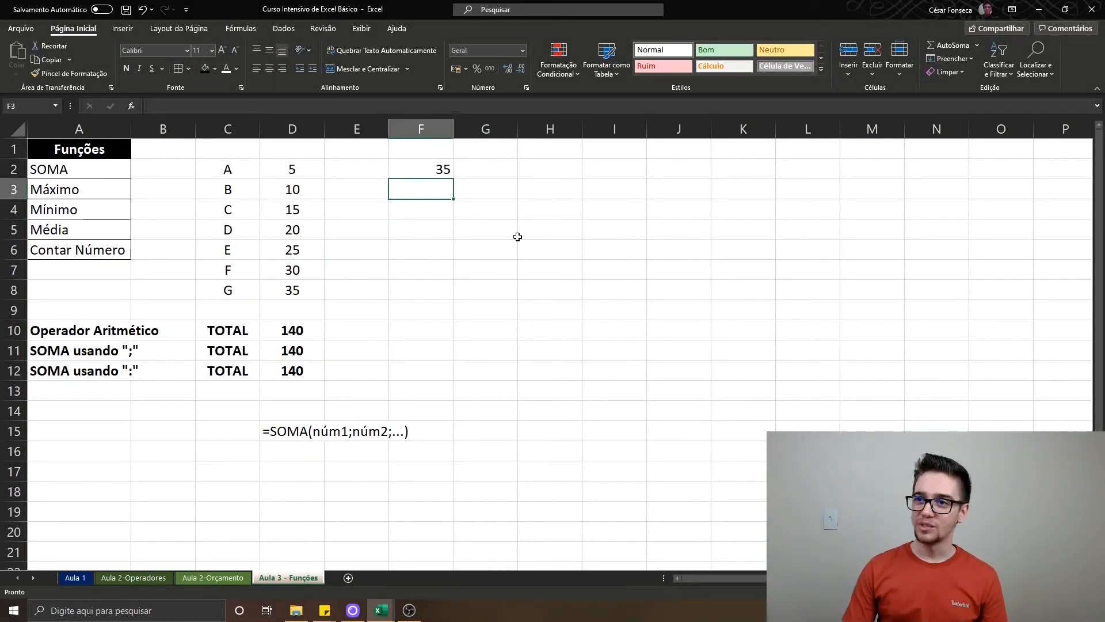
# Enter =MÍNIMO(Algum_nome) in F3 to find the smallest value of the named range
pyautogui.write('=mí')
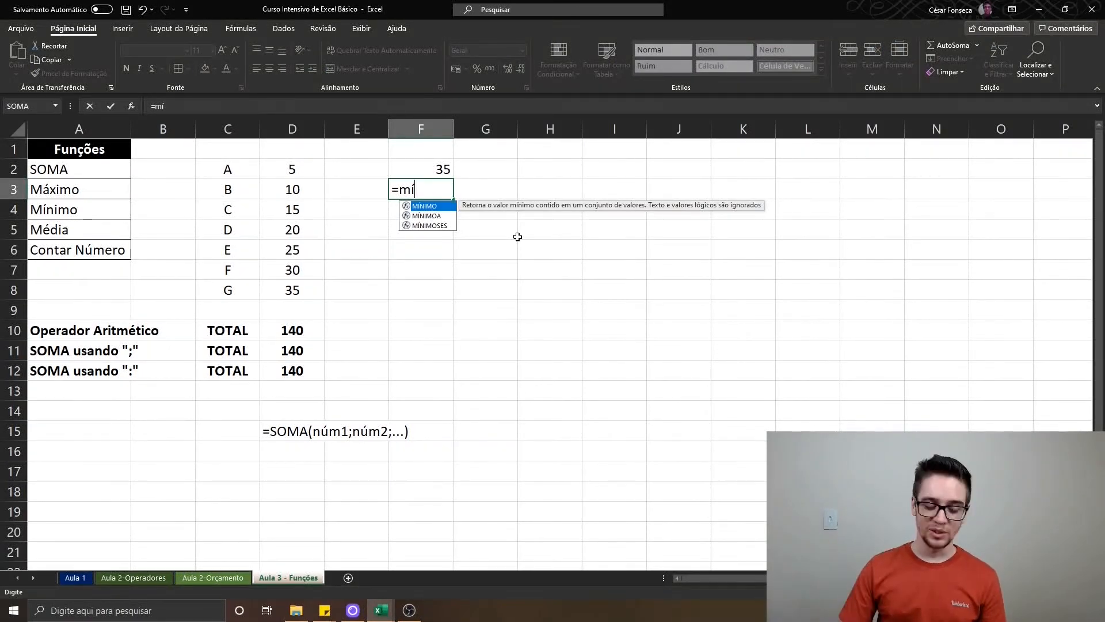
pyautogui.press('Tab')
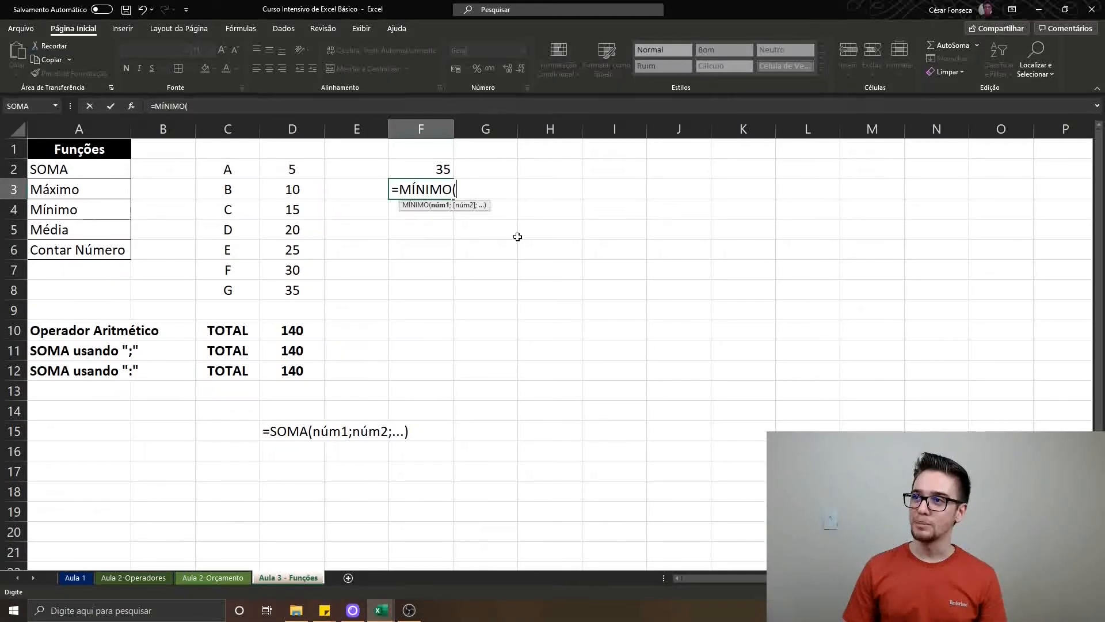
pyautogui.write('algum')
pyautogui.press('Tab')
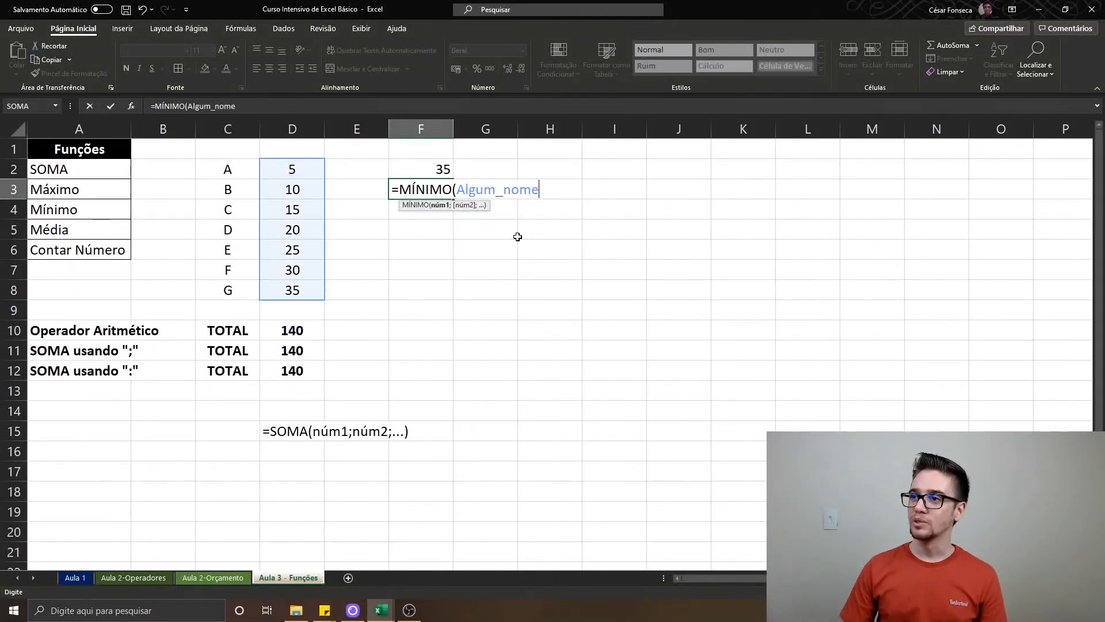
pyautogui.write(')')
pyautogui.press('Return')
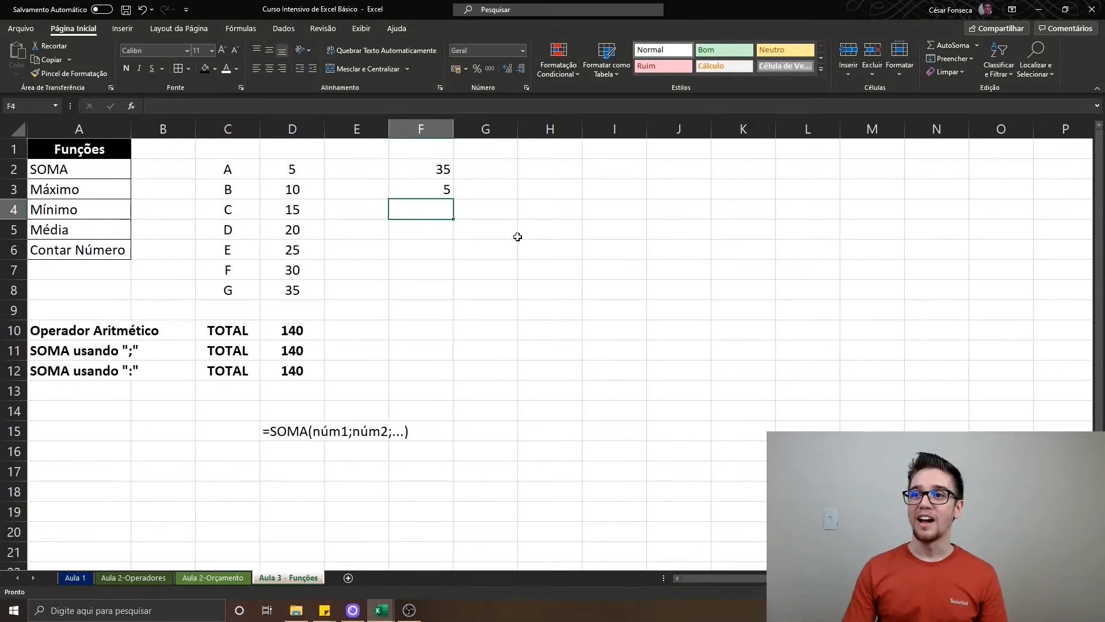
# Enter =MÉDIA(Algum_nome) in F4 to average the named range, and reopen the cell to review its formula
pyautogui.write('=mé')
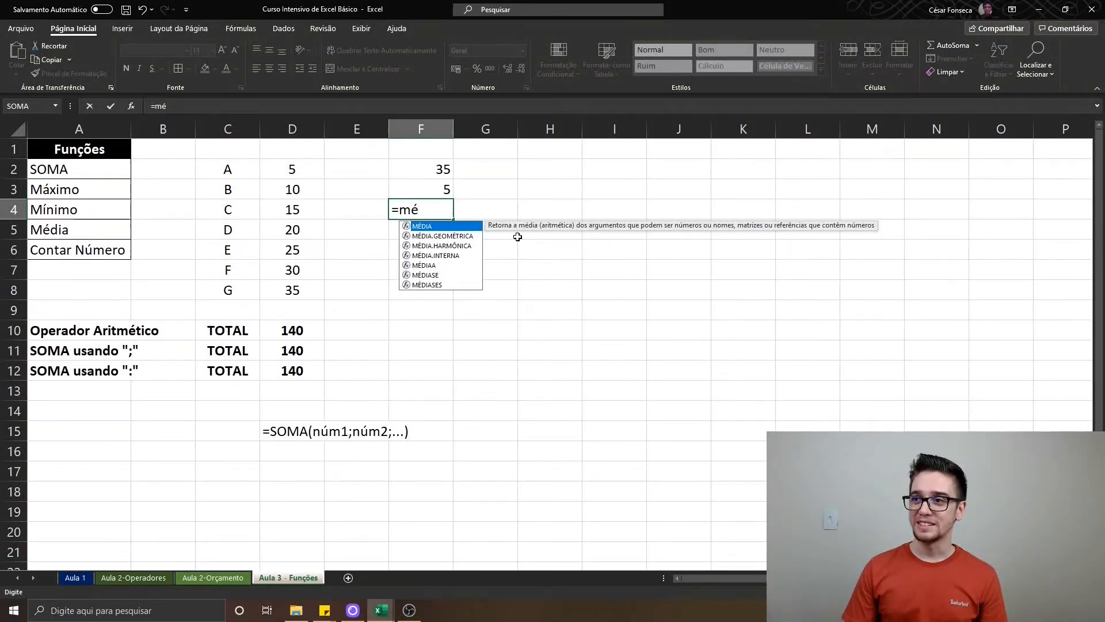
pyautogui.press('Tab')
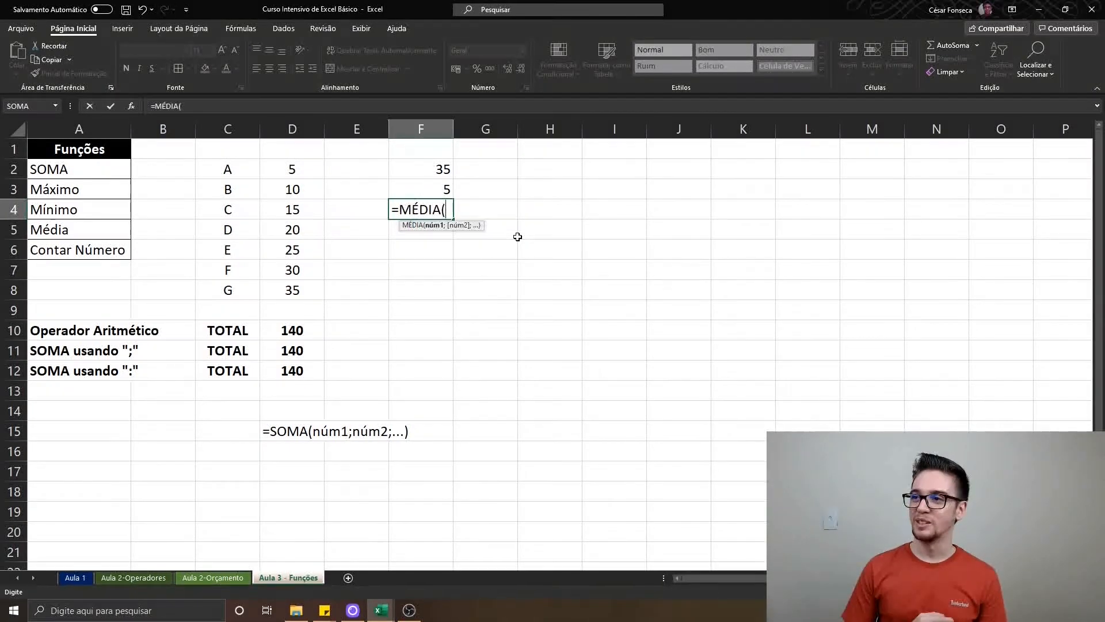
pyautogui.write('algum')
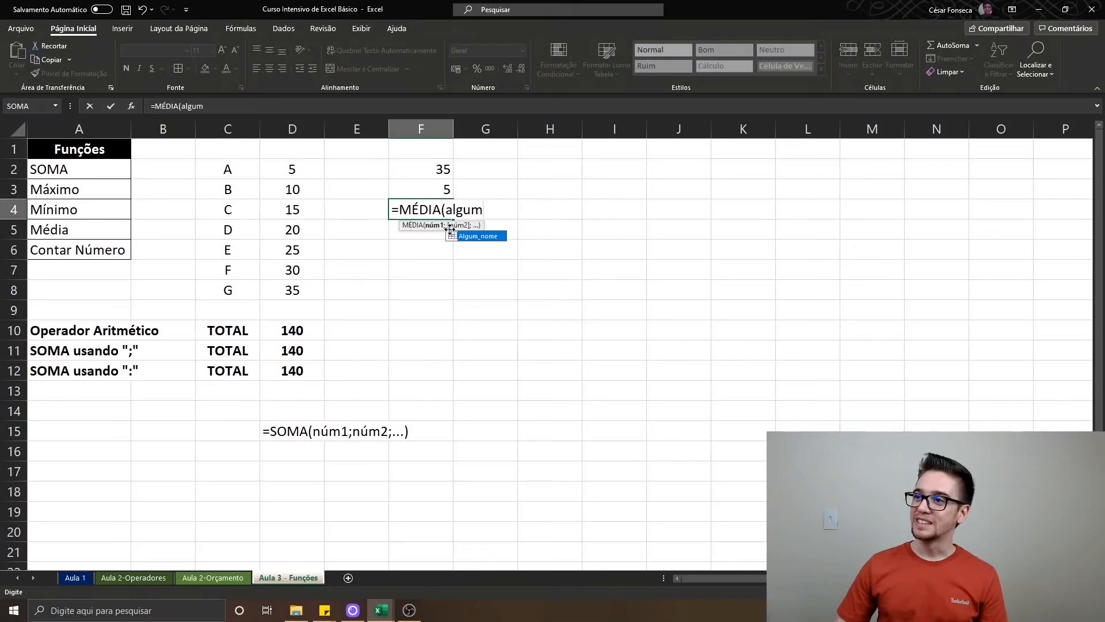
pyautogui.doubleClick(484, 237)
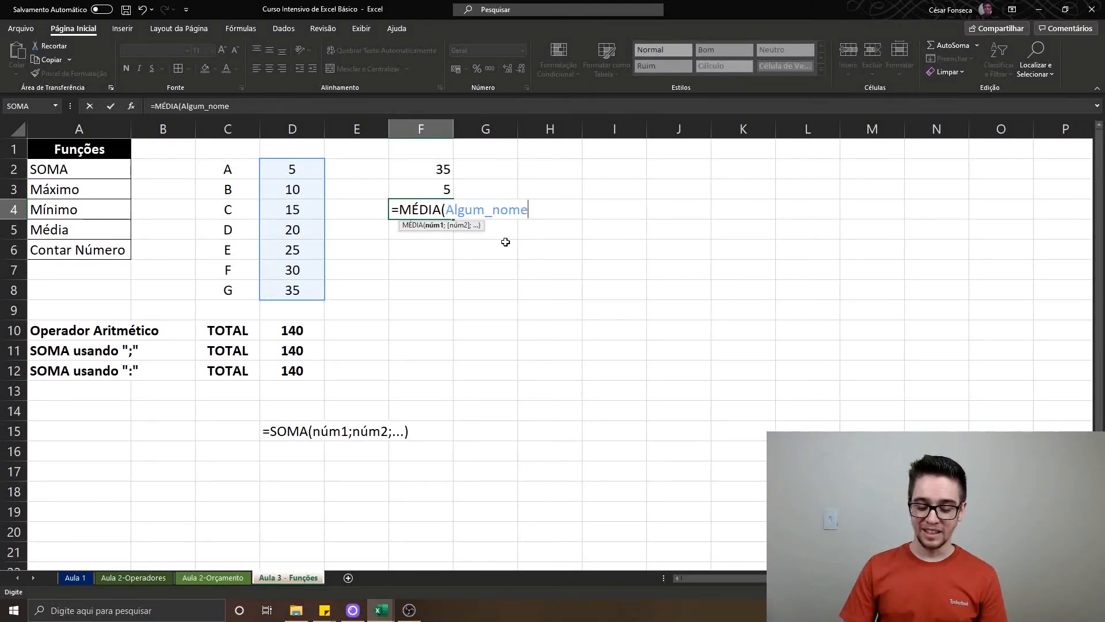
pyautogui.write(')')
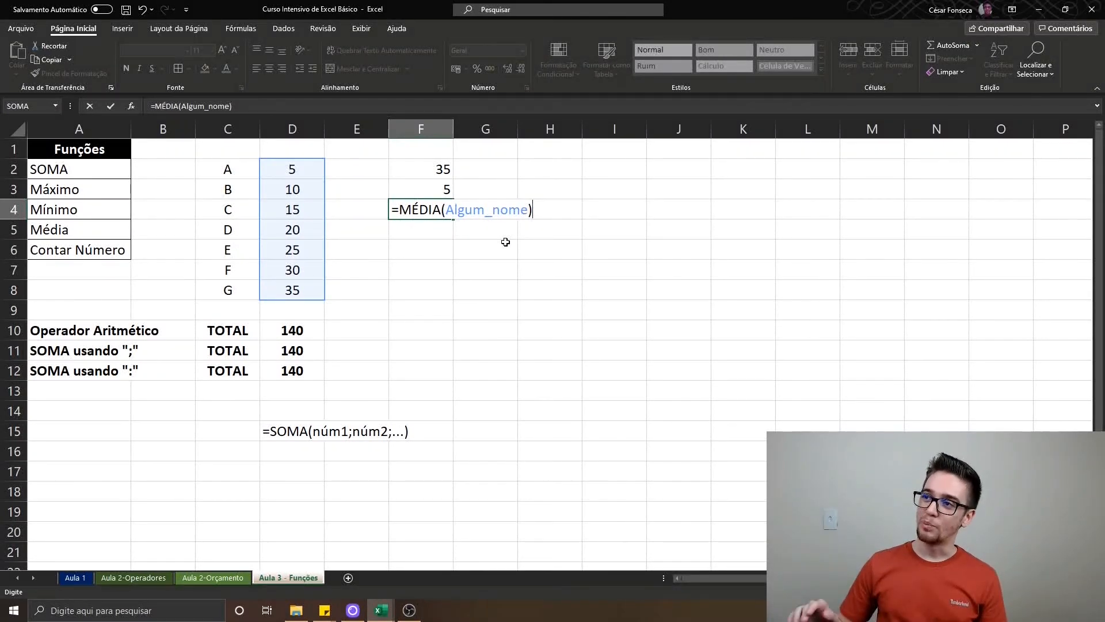
pyautogui.press('Return')
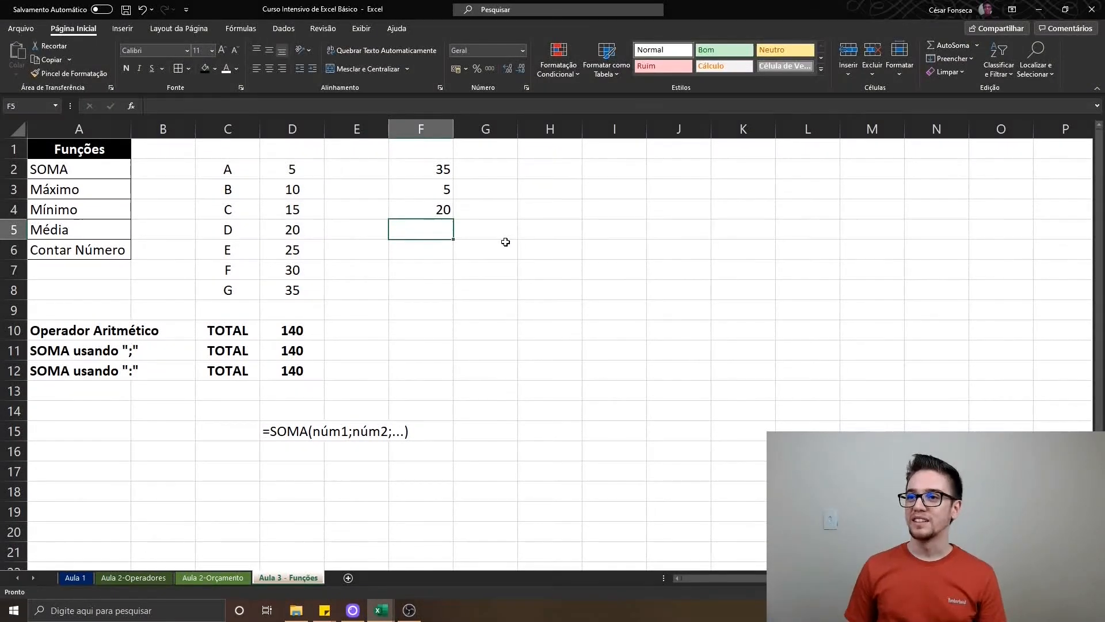
pyautogui.press('Up')
pyautogui.press('F2')
pyautogui.press('Return')
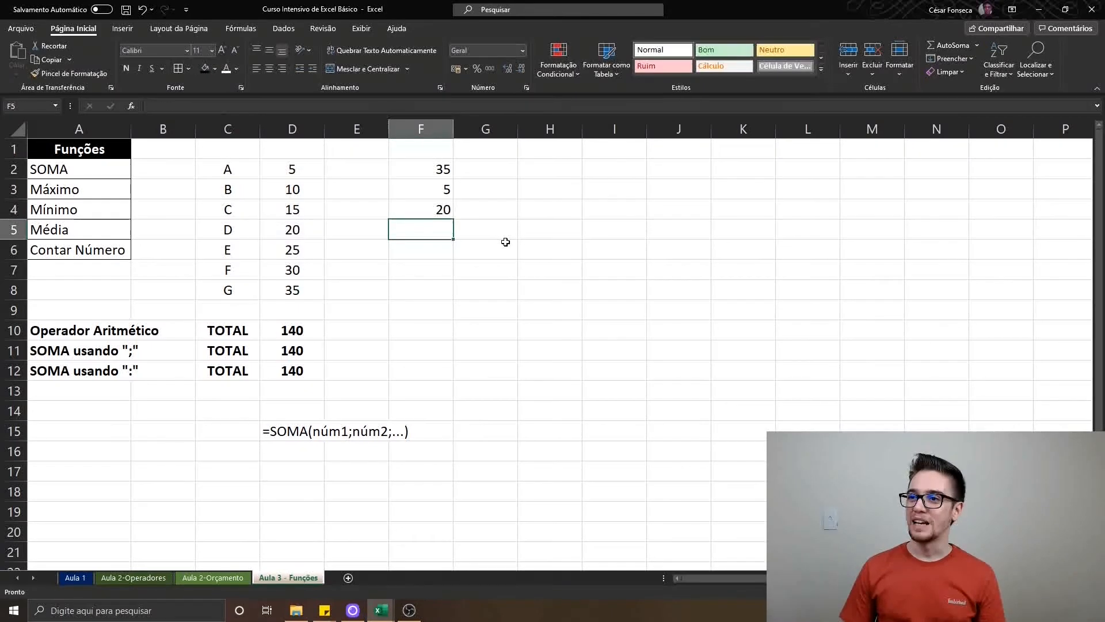
pyautogui.press('Up')
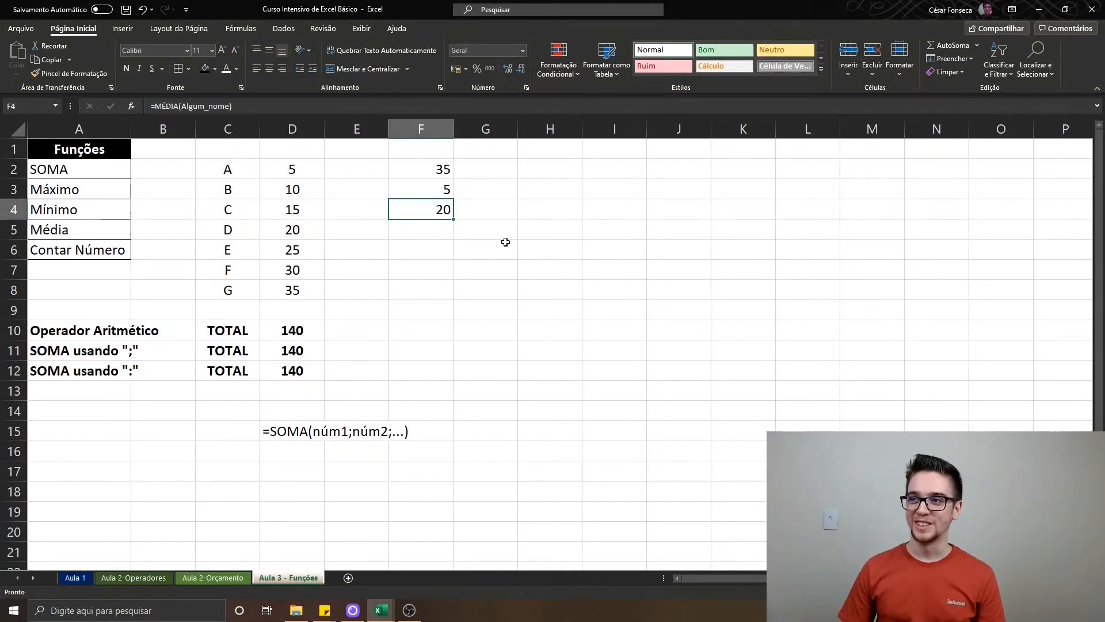
# Enter =CONT.NÚM(Algum_nome) in F5 to count the numeric cells of the named range
pyautogui.press('Down')
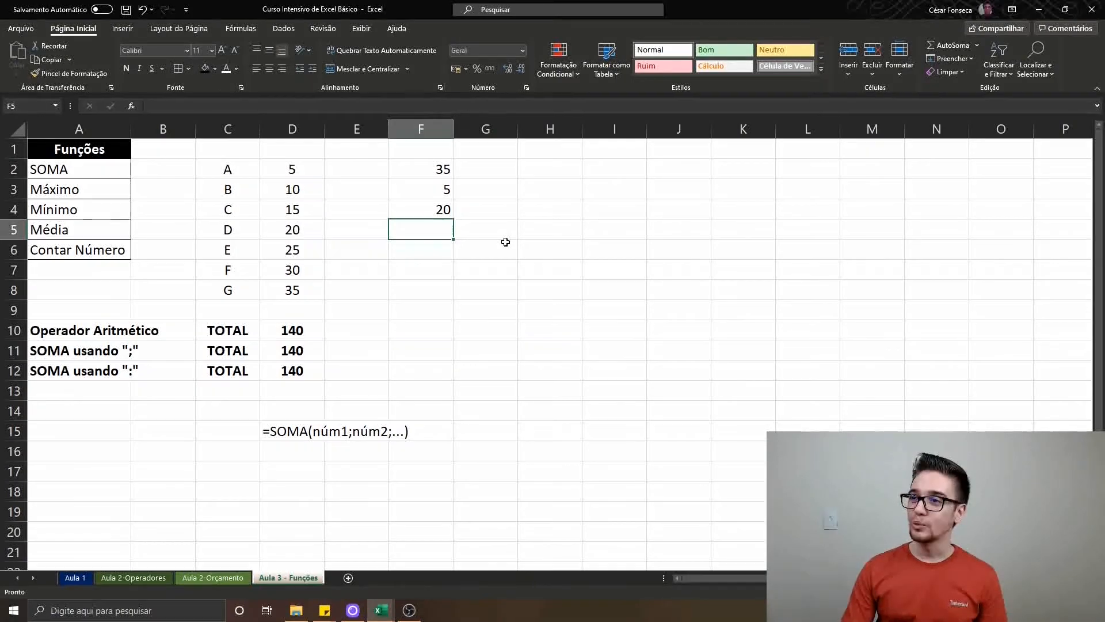
pyautogui.write('=cont')
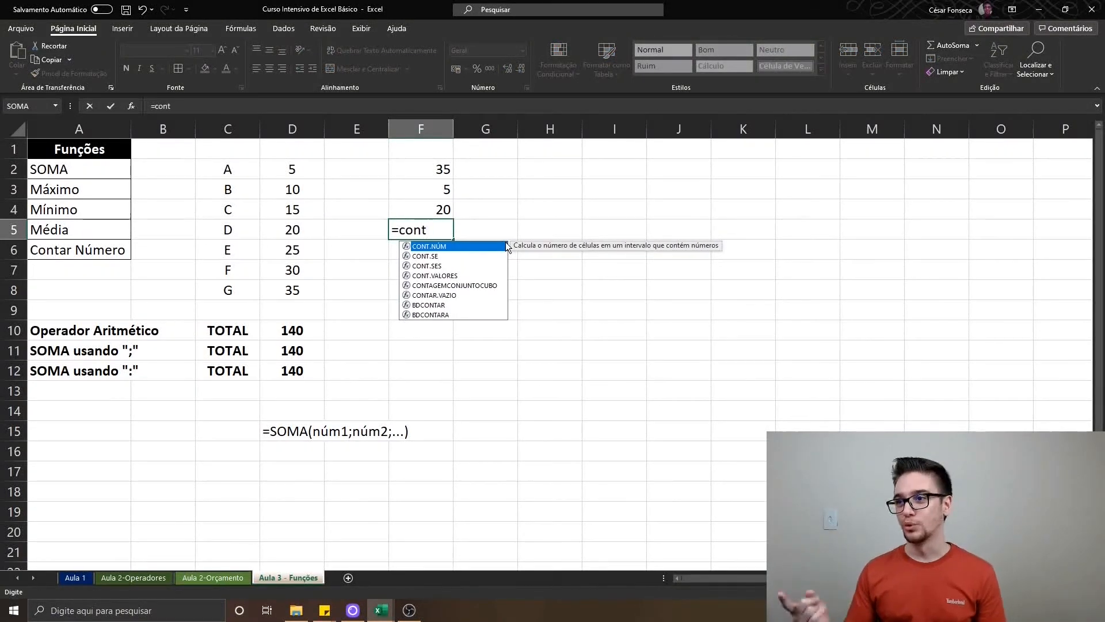
pyautogui.press('Tab')
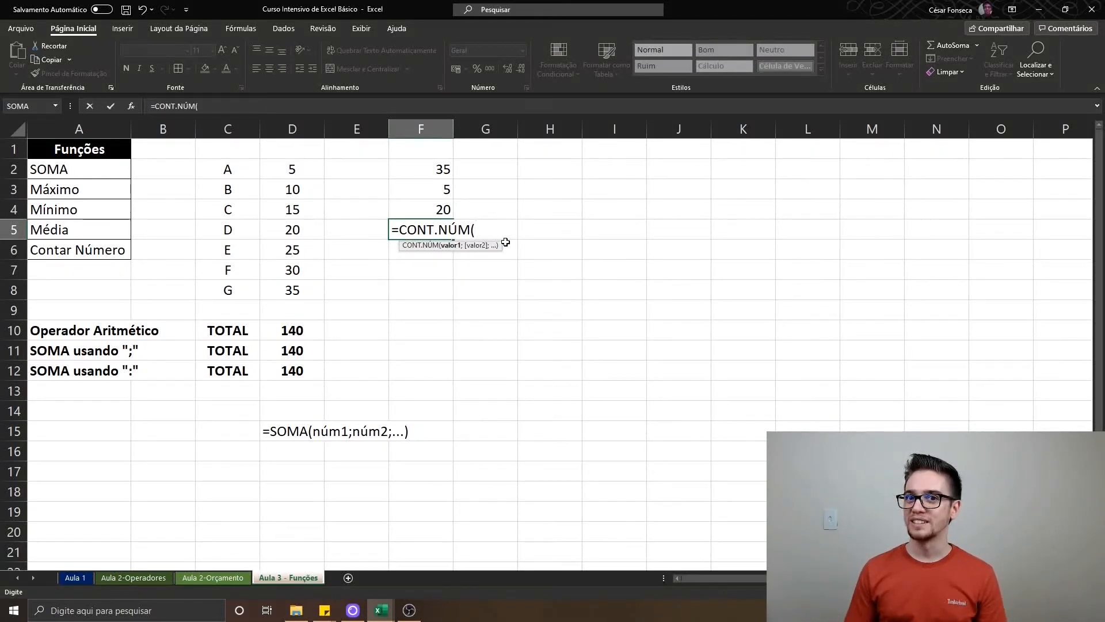
pyautogui.write('algum')
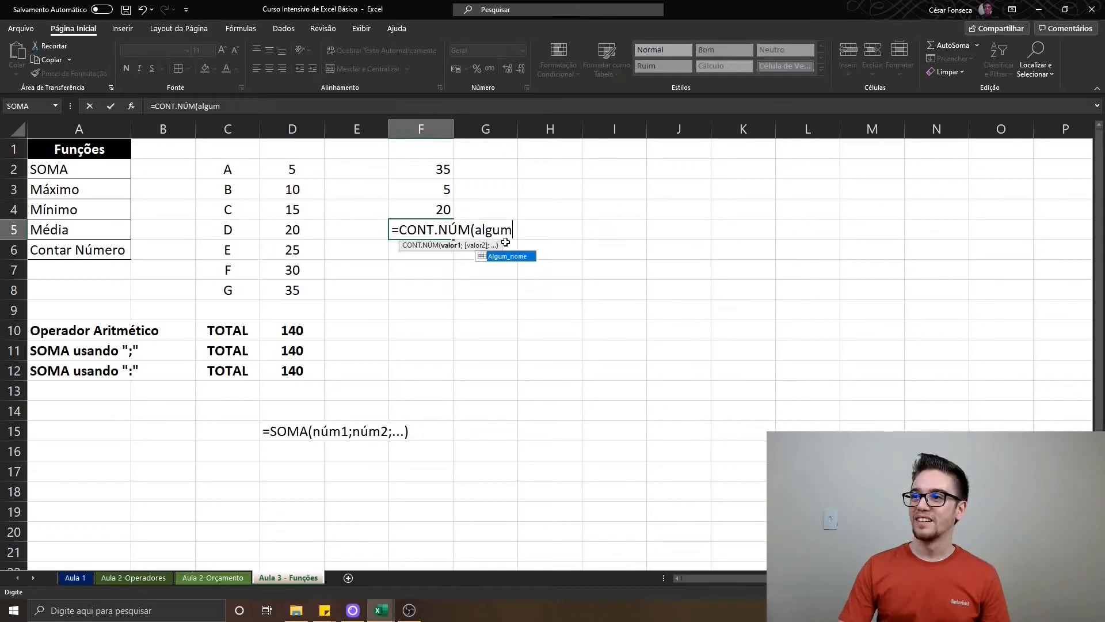
pyautogui.press('Tab')
pyautogui.write(')')
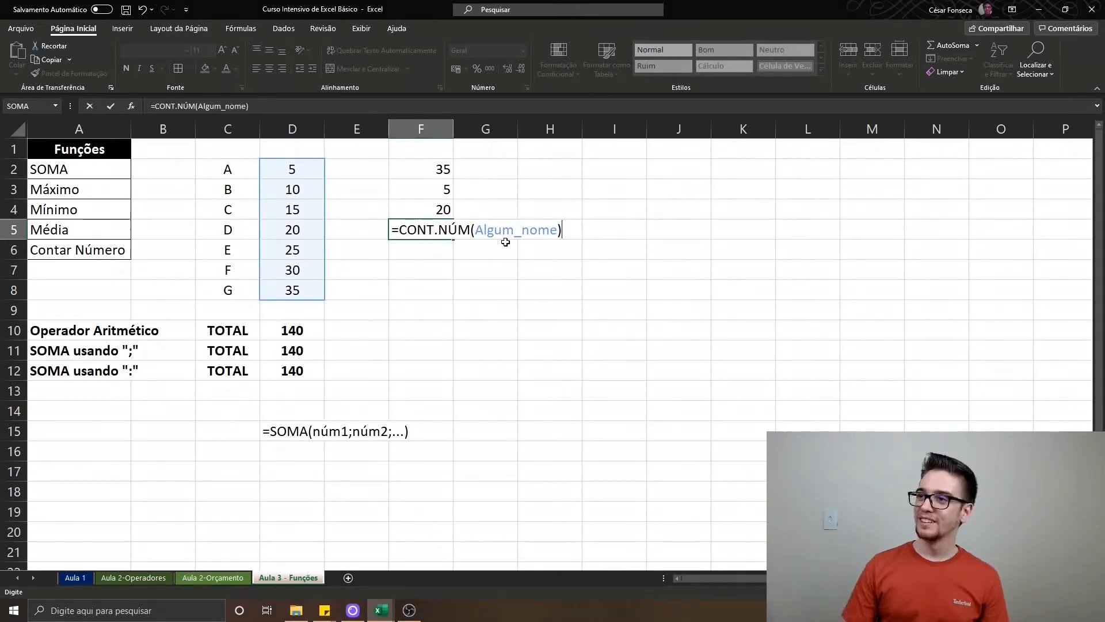
pyautogui.press('Return')
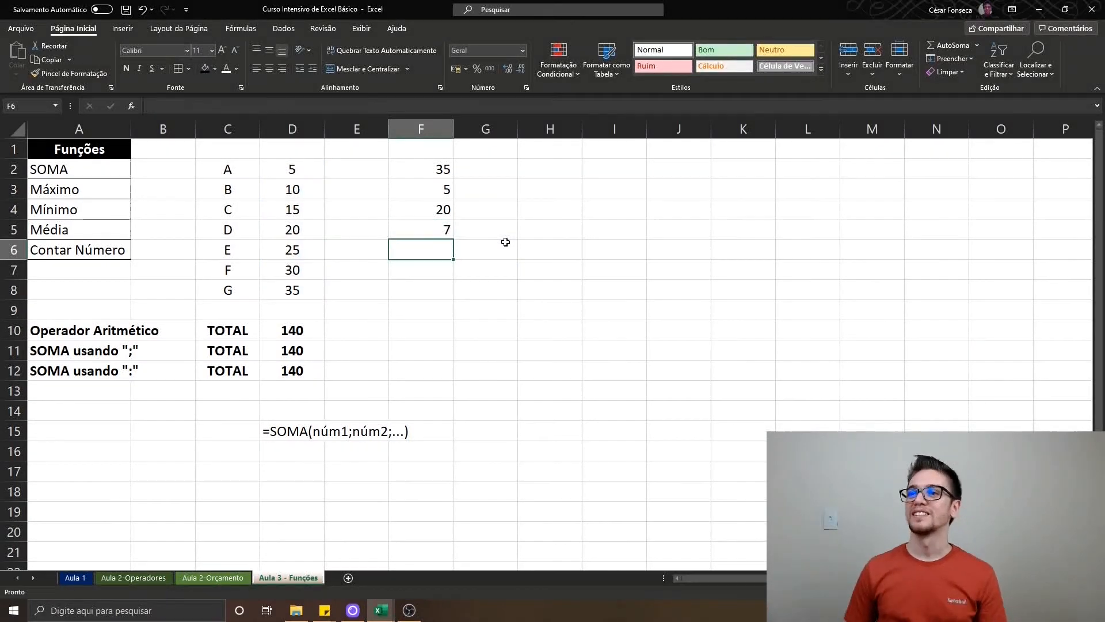
# Center the function results in F2:F5 horizontally
pyautogui.press('Up')
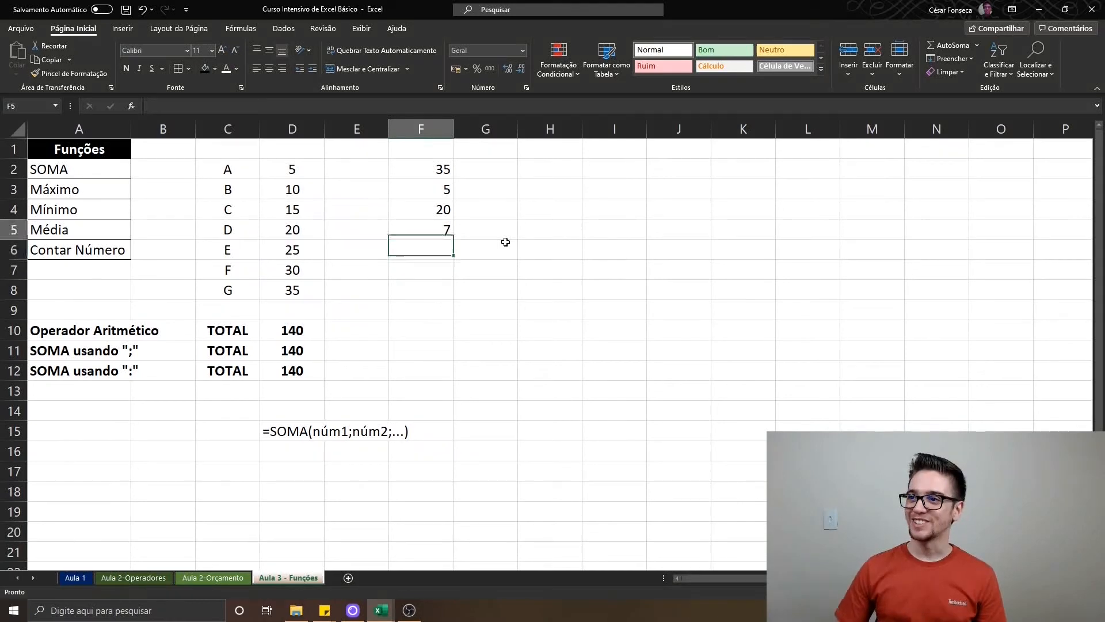
pyautogui.hotkey('ctrl', 'shift', 'Up')
pyautogui.click(269, 68)
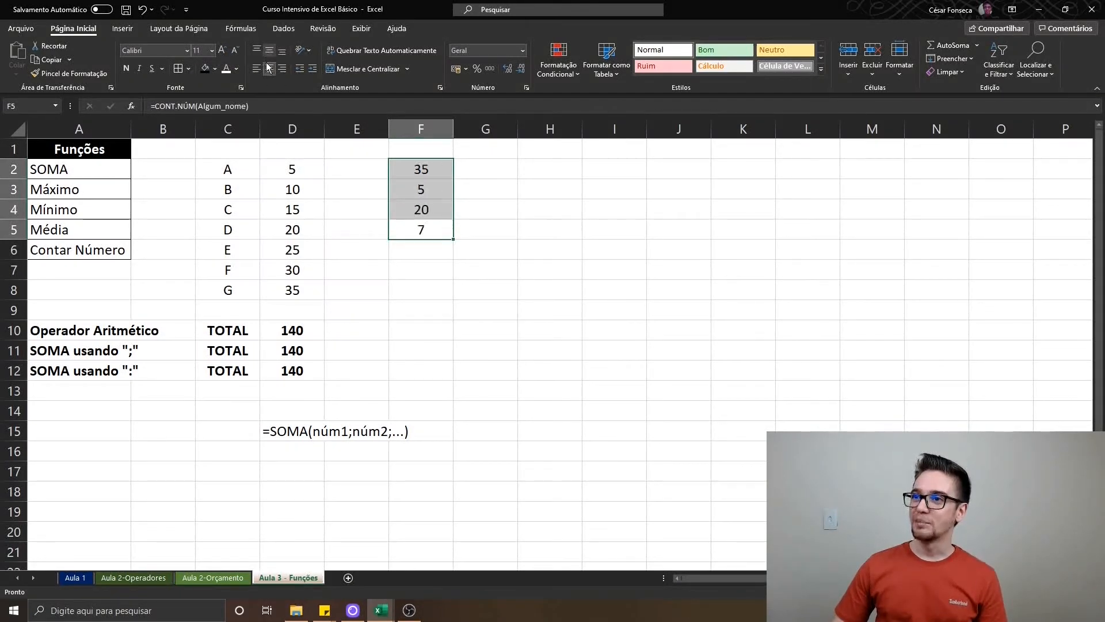
pyautogui.click(473, 346)
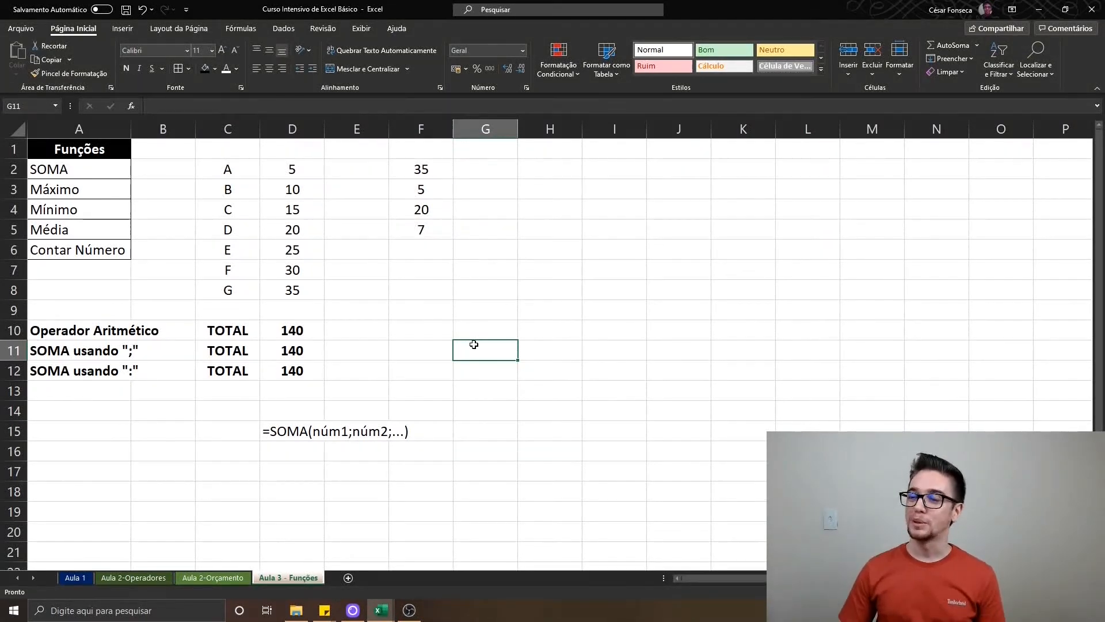
# Enter =AGORA() in H2 to return the current date and time
pyautogui.press('Right')
pyautogui.hotkey('ctrl', 'Up')
pyautogui.press('Down')
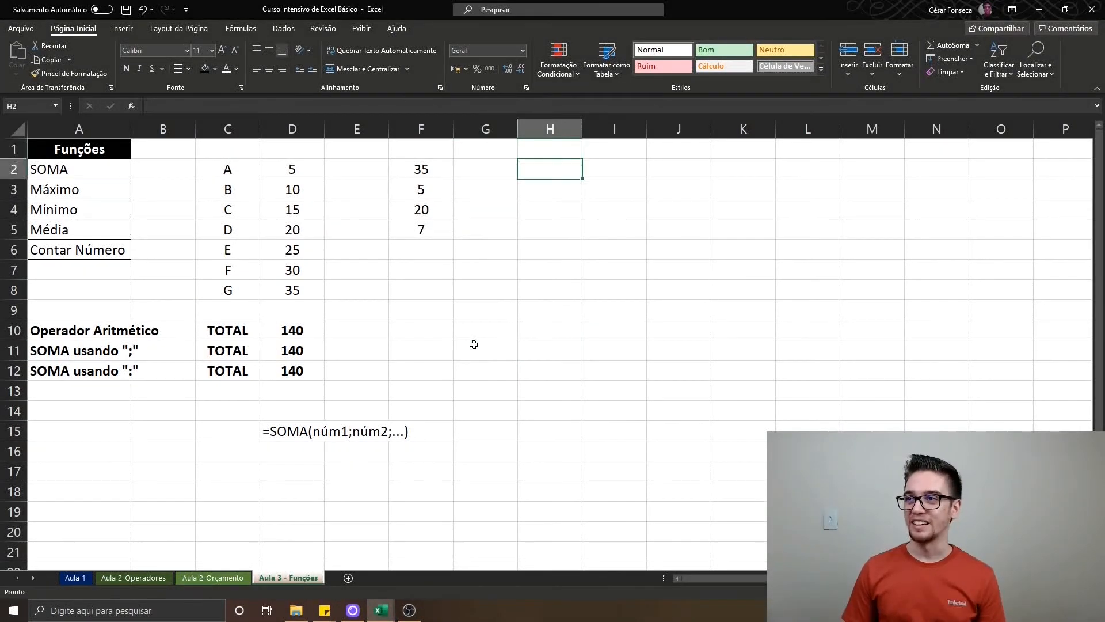
pyautogui.write('=agora')
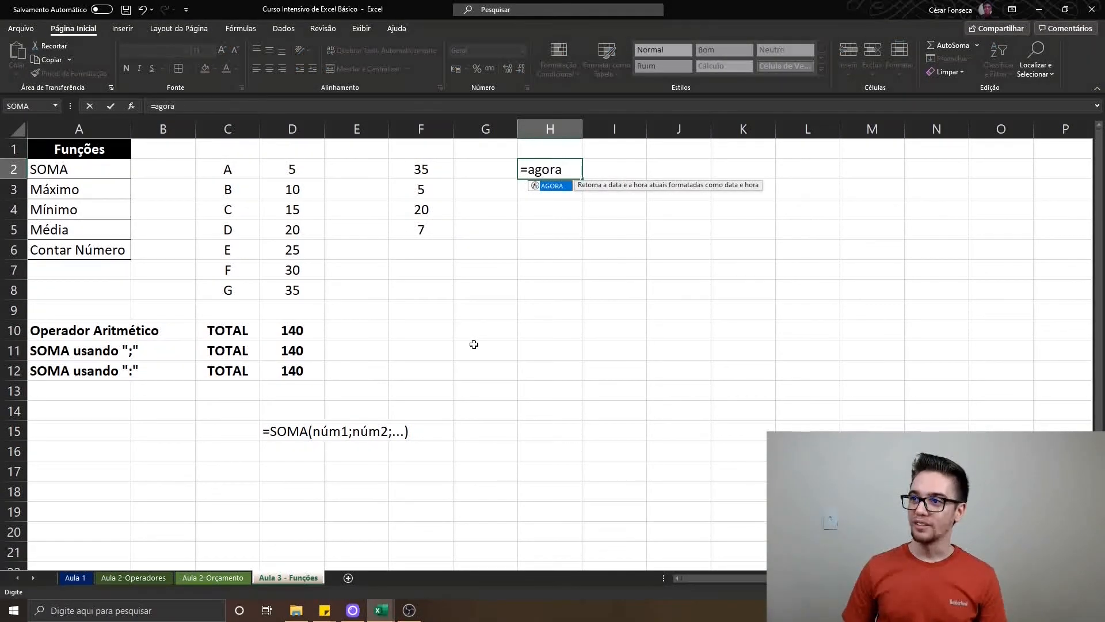
pyautogui.press('Tab')
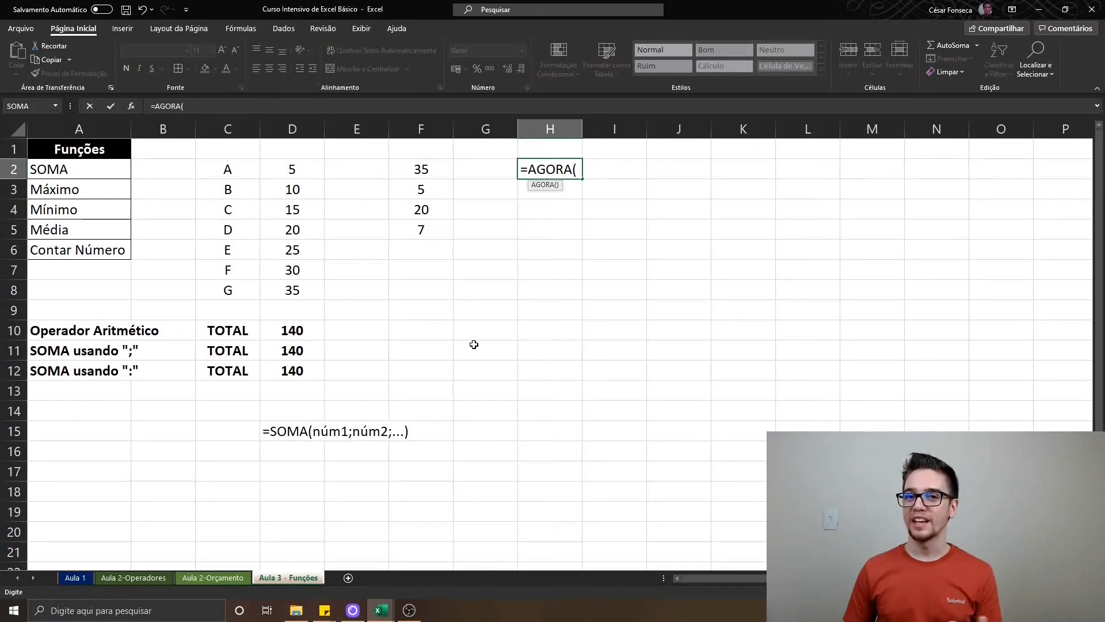
pyautogui.press('Return')
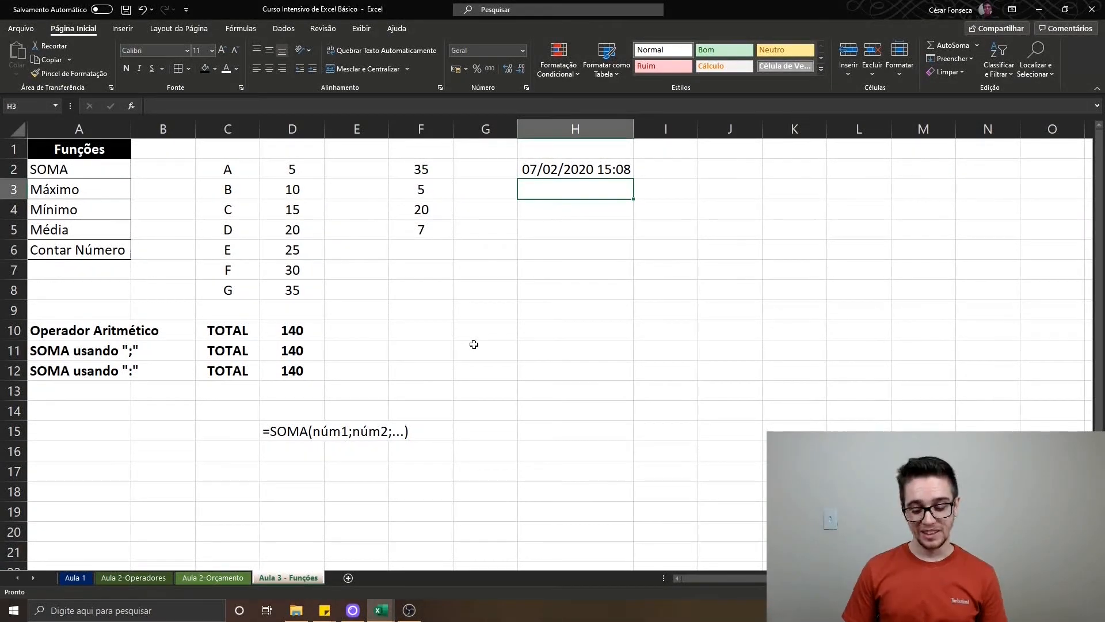
# Enter =HOJE() in H3 to return the current date
pyautogui.write('=hoje')
pyautogui.press('Tab')
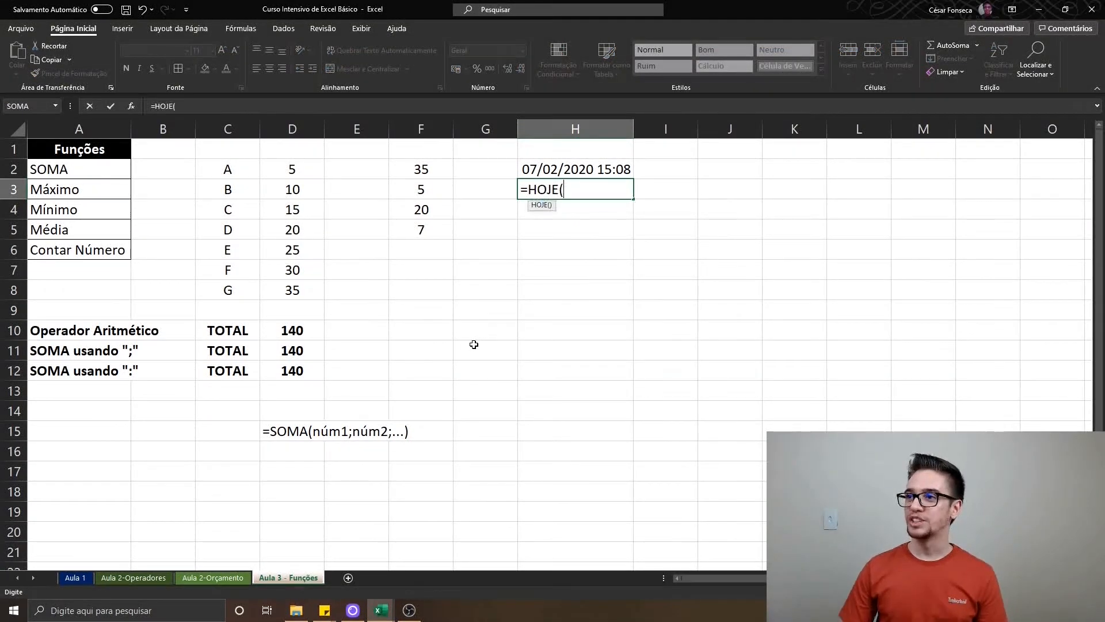
pyautogui.press('Return')
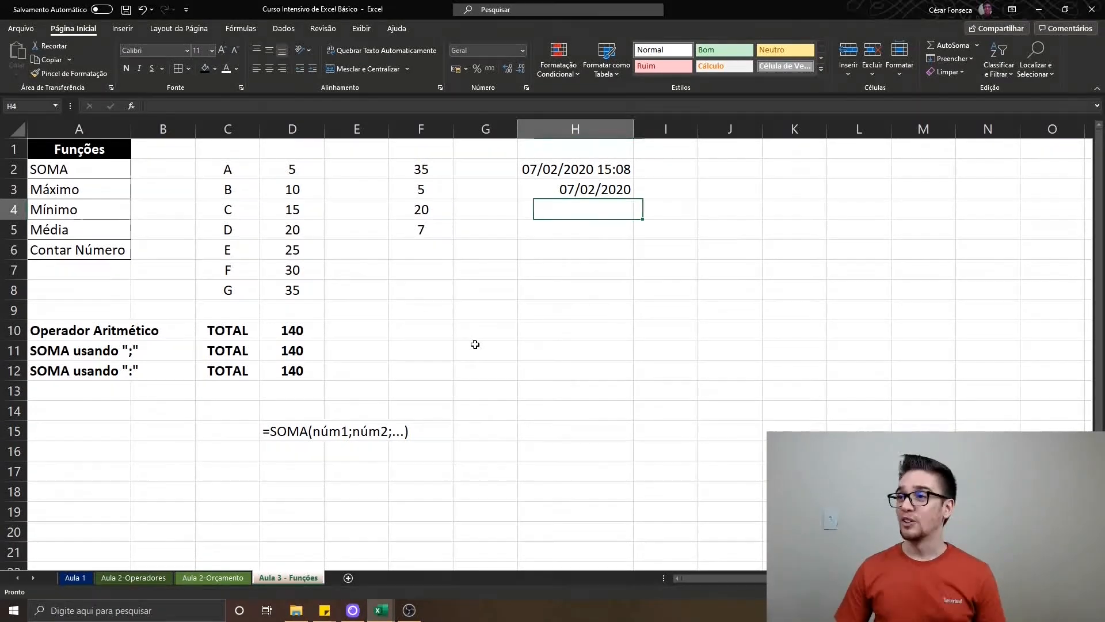
pyautogui.write('=ano')
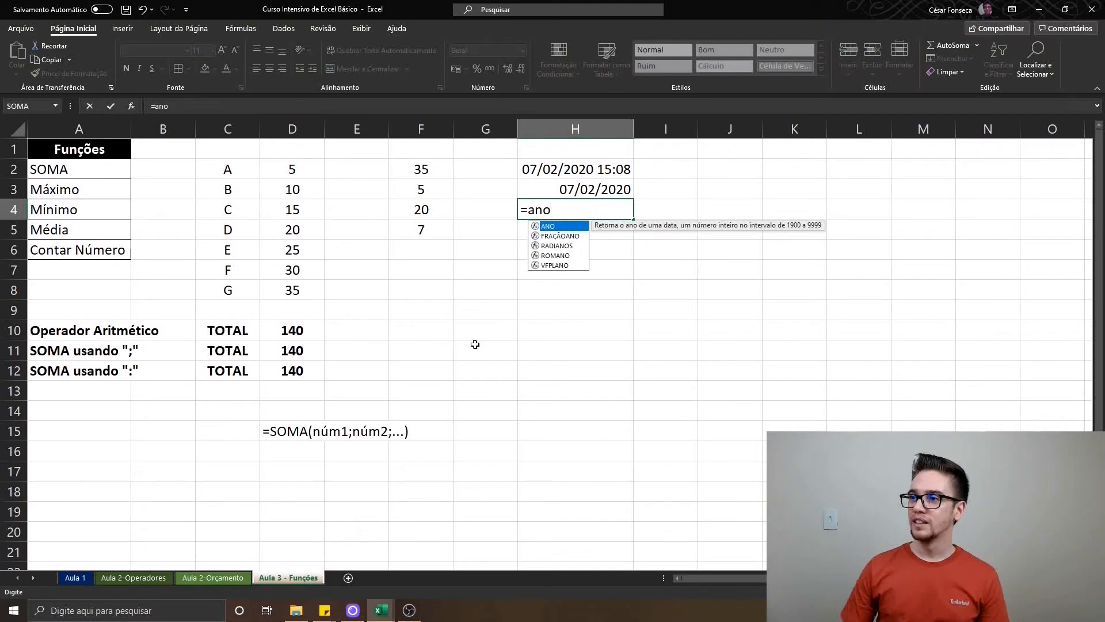
pyautogui.press('Tab')
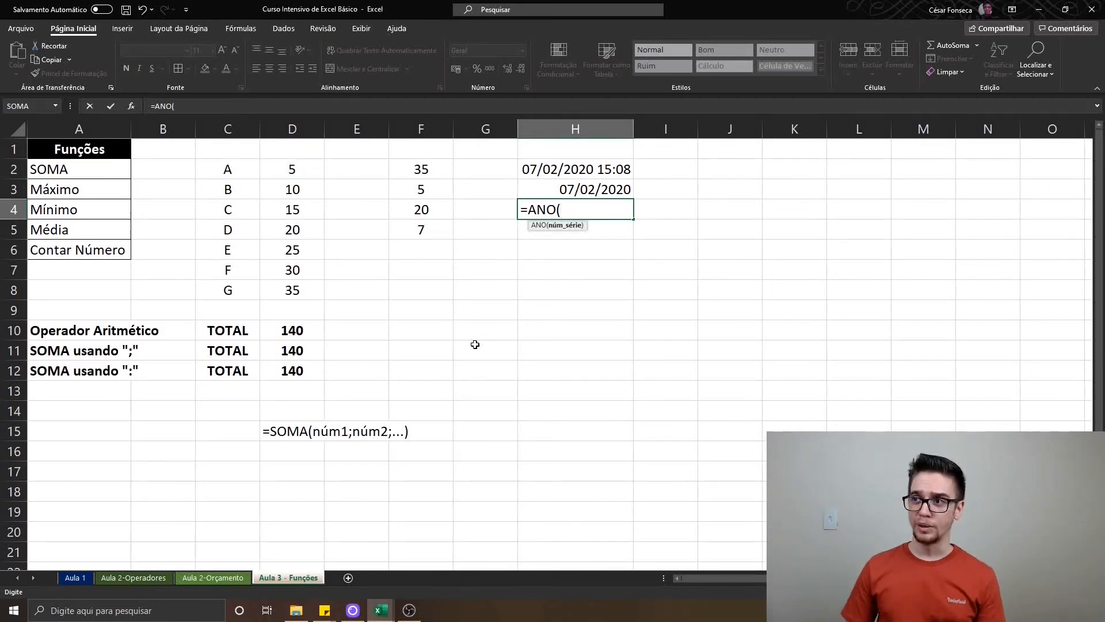
pyautogui.press('Escape')
# Set the number format of the HOJE cell H3 to Geral to show the date's serial number
pyautogui.press('Up')
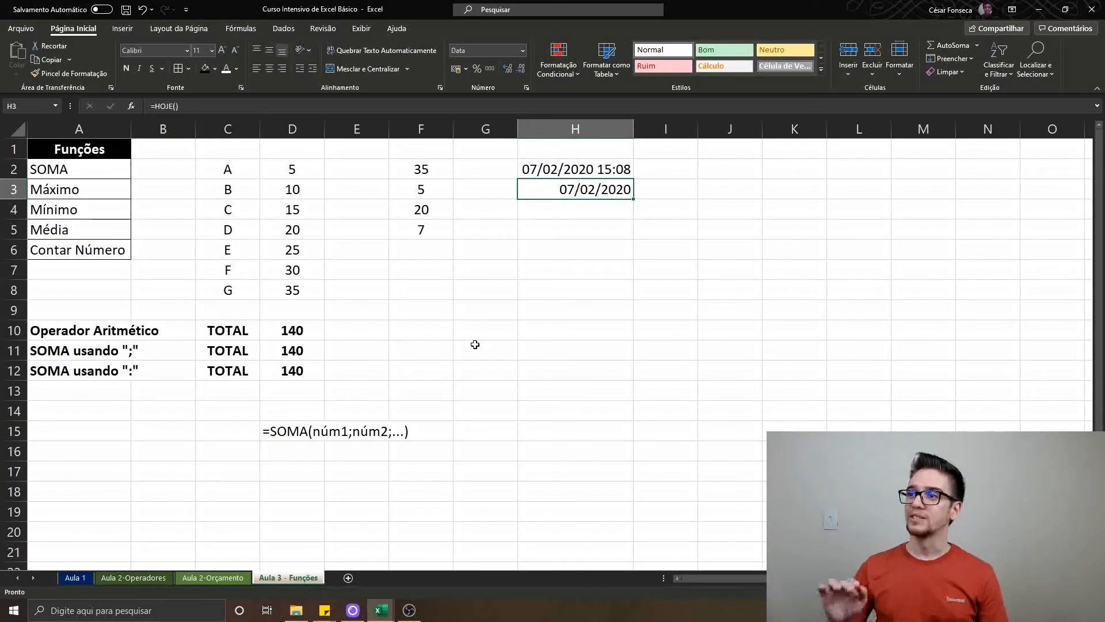
pyautogui.click(482, 49)
pyautogui.write('Geral')
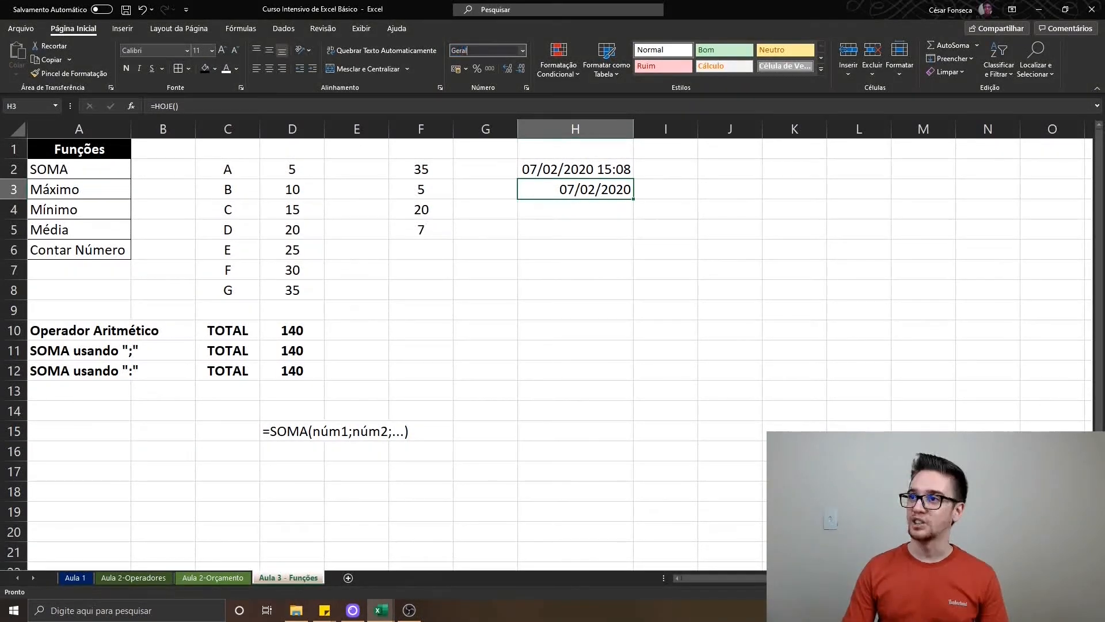
pyautogui.press('Return')
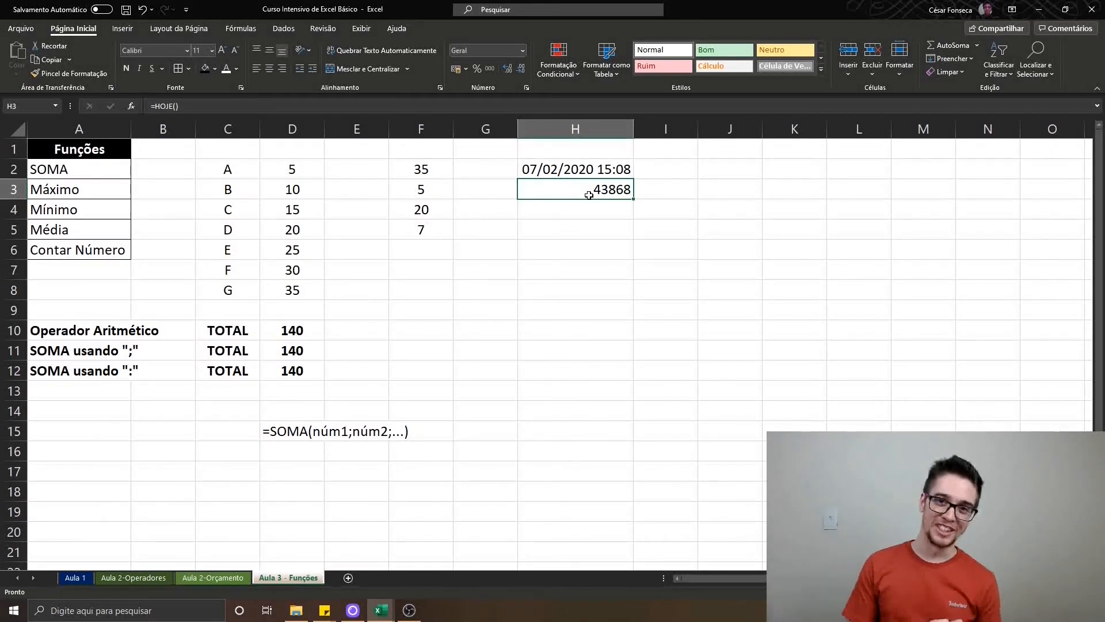
# Clear H3, undo the deletion, and set the cell's number format back to Data
pyautogui.press('Delete')
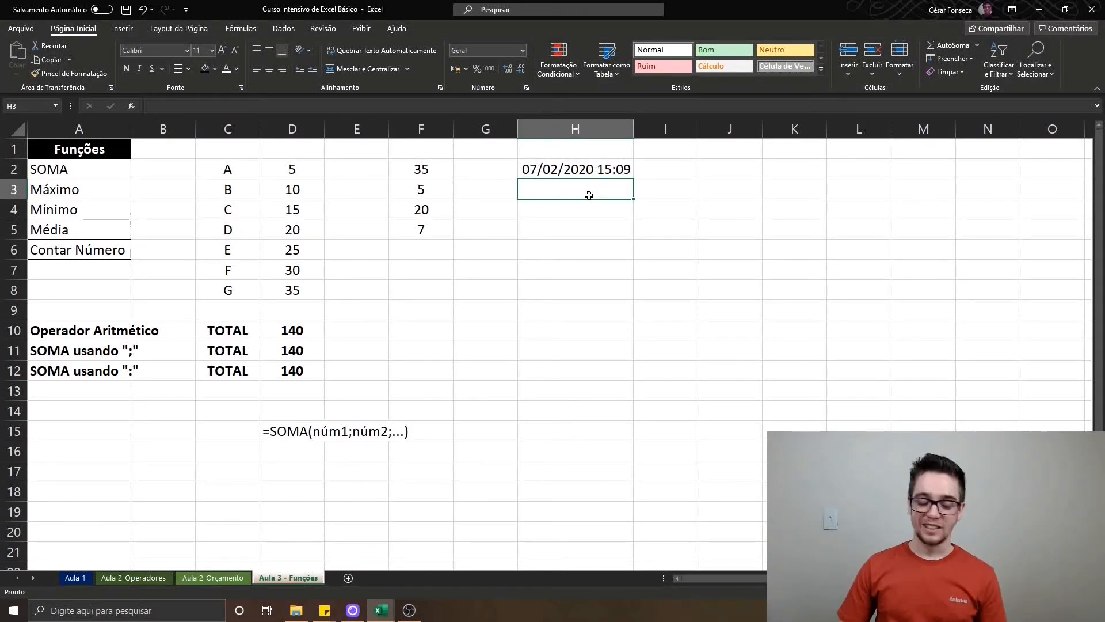
pyautogui.hotkey('ctrl', 'z')
pyautogui.click(479, 51)
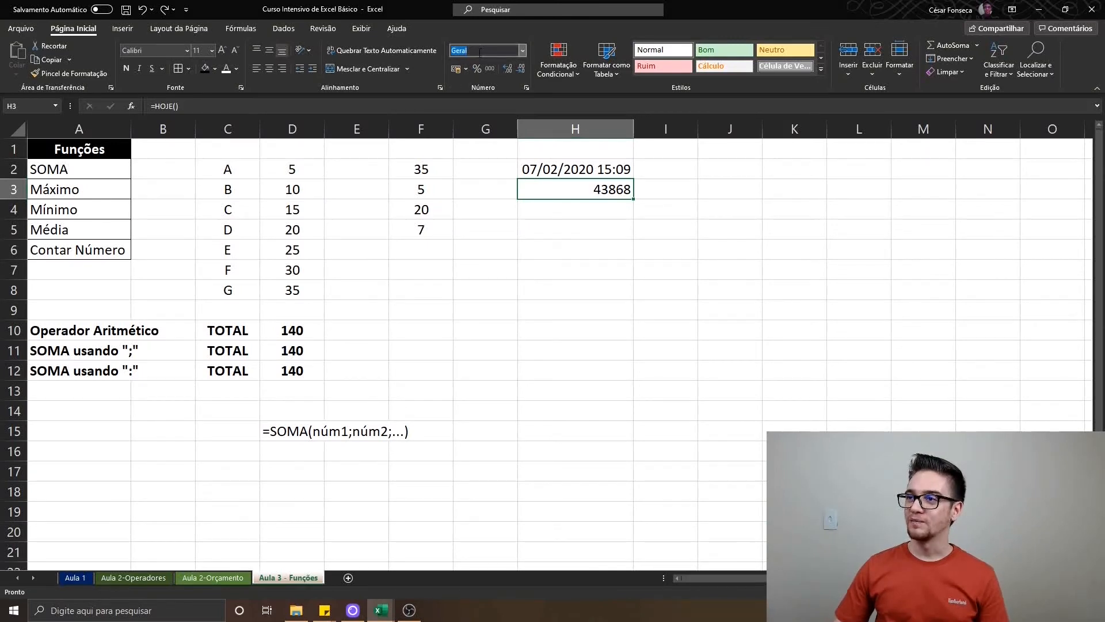
pyautogui.write('Data')
pyautogui.press('Return')
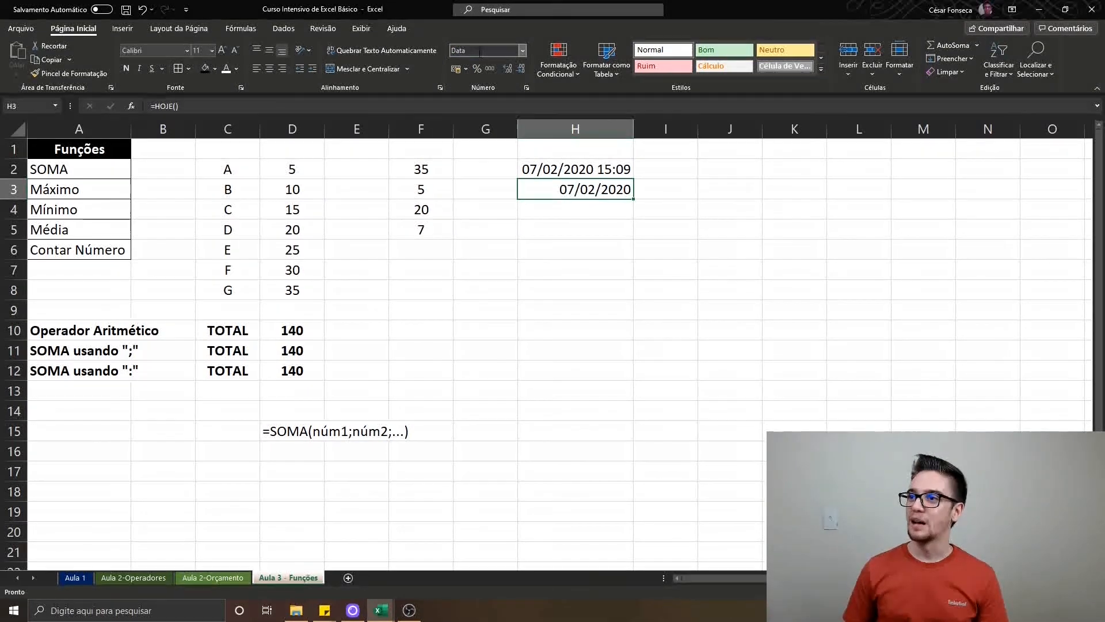
# Enter =ANO(H3) in H4 to extract the year from the date, and reopen the cell to review its formula
pyautogui.press('Return')
pyautogui.write('=ano')
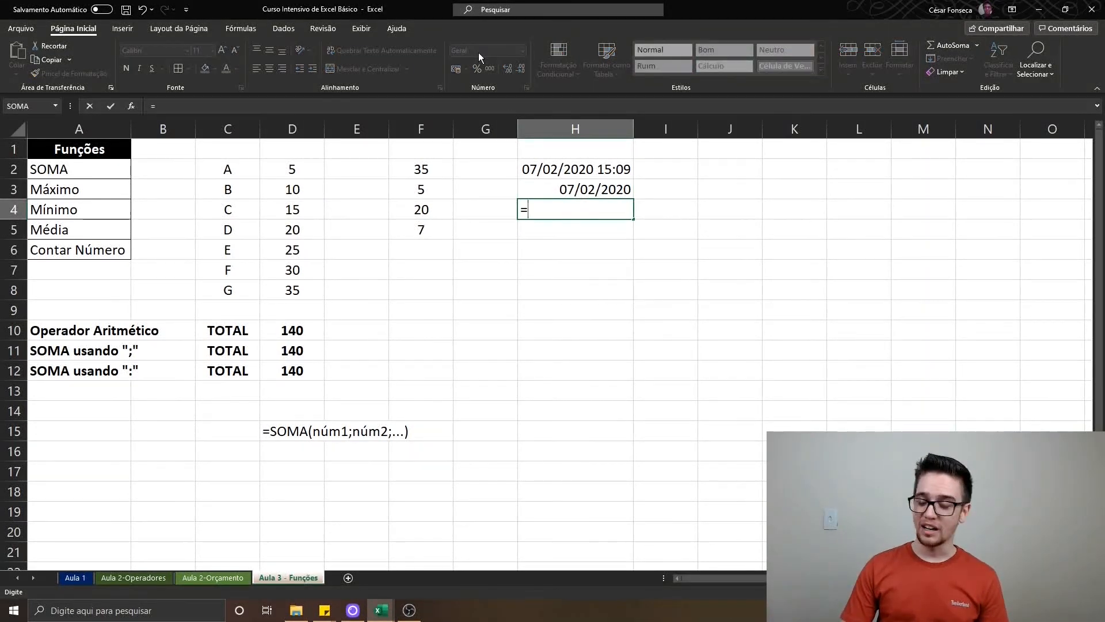
pyautogui.press('Tab')
pyautogui.press('Up')
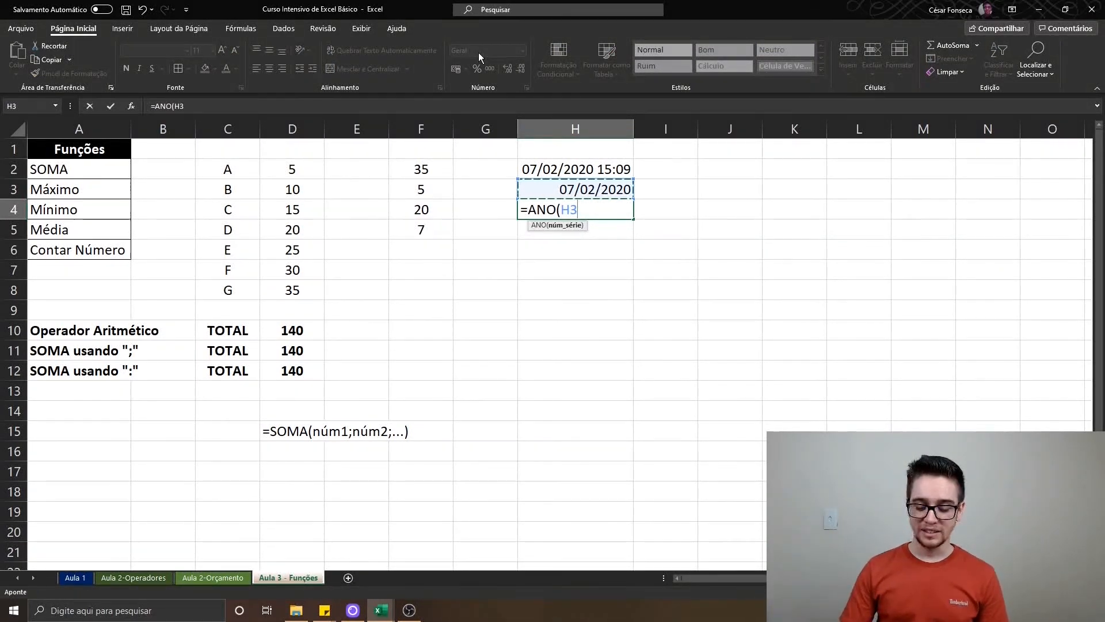
pyautogui.write(')')
pyautogui.press('Return')
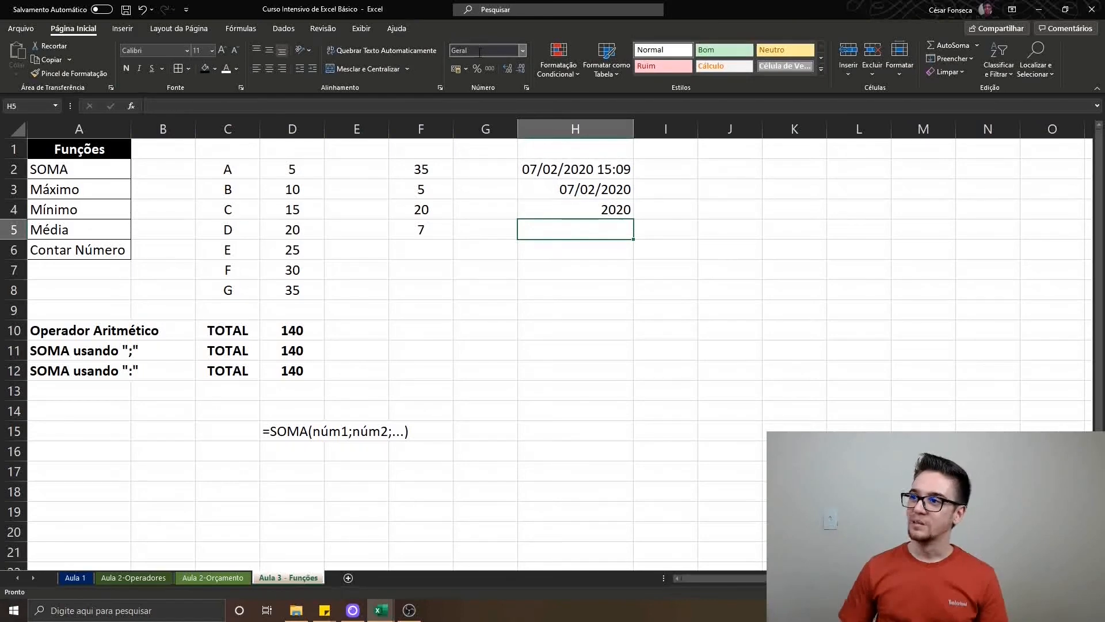
pyautogui.press('Up')
pyautogui.press('F2')
pyautogui.press('Return')
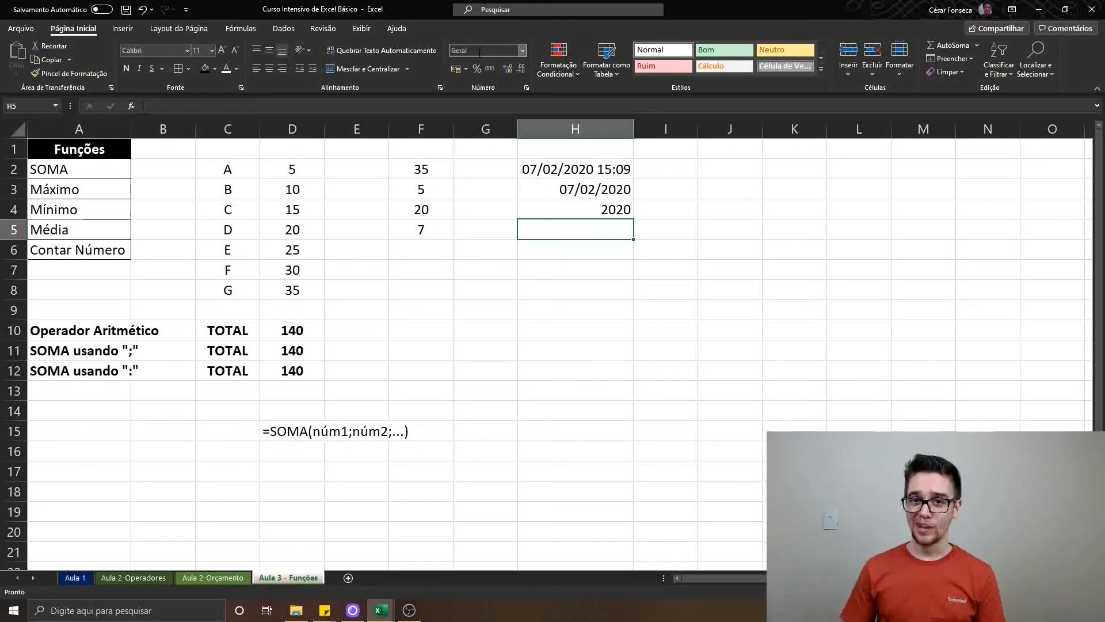
# Enter =MÊS(H3) in H5 to extract the month from the date
pyautogui.write('=')
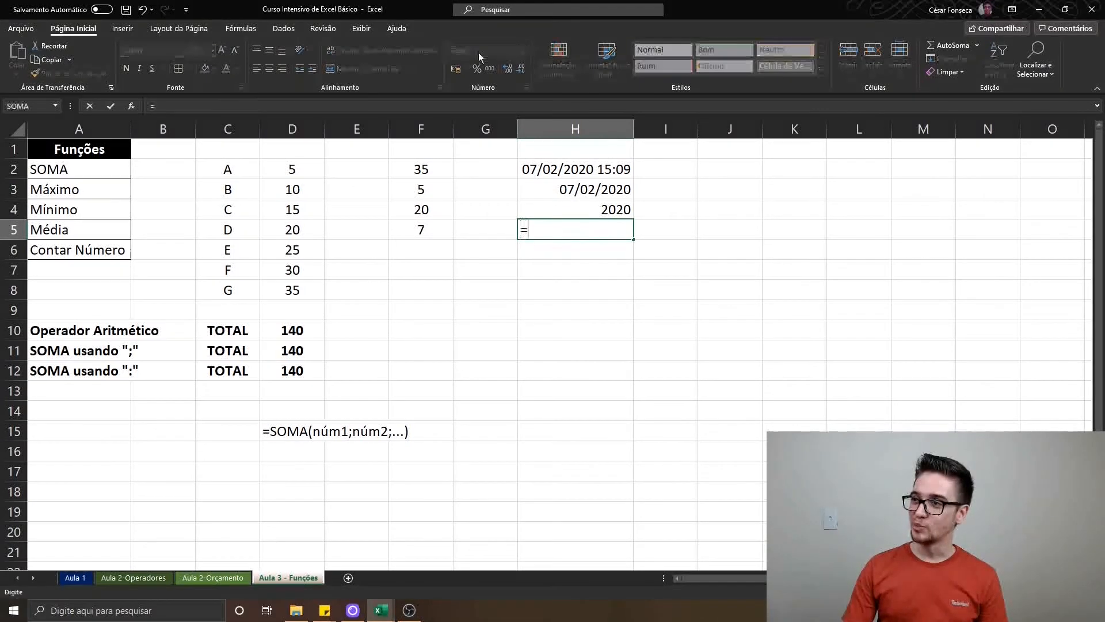
pyautogui.write('mês')
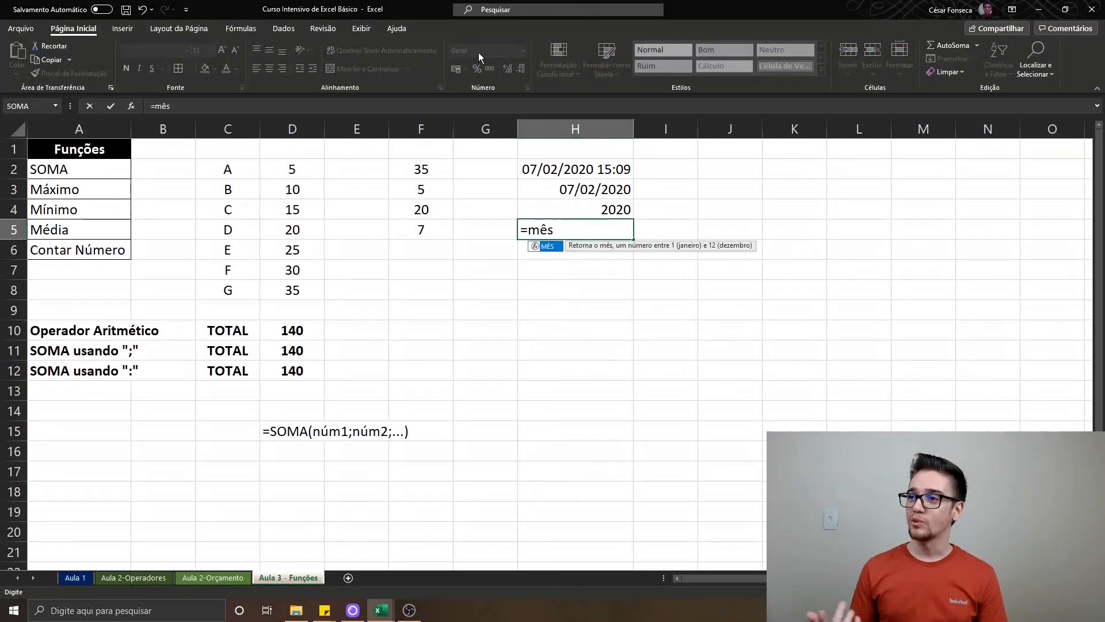
pyautogui.press('Tab')
pyautogui.press('Up')
pyautogui.press('Up')
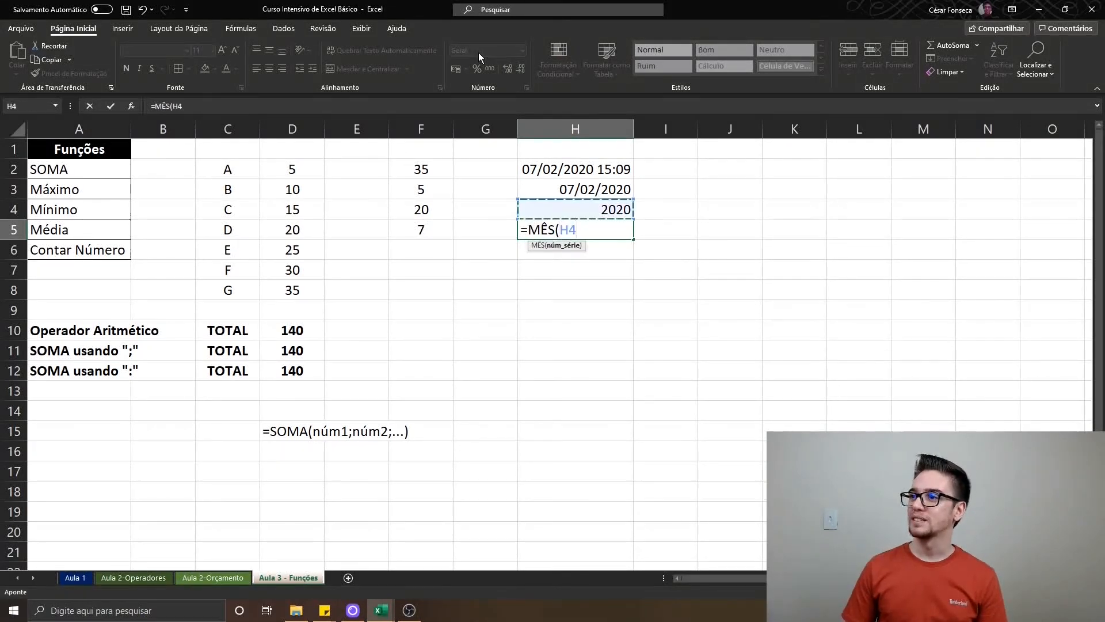
pyautogui.write(')')
pyautogui.press('Return')
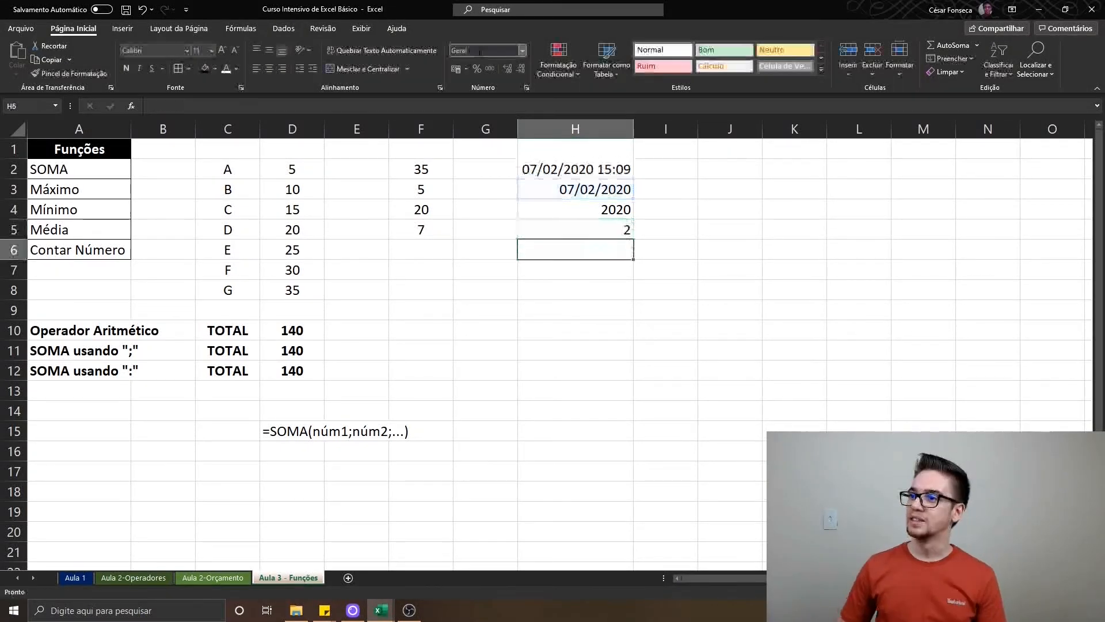
# Enter =DIA(H3) in H6 to extract the day from the date
pyautogui.press('Up')
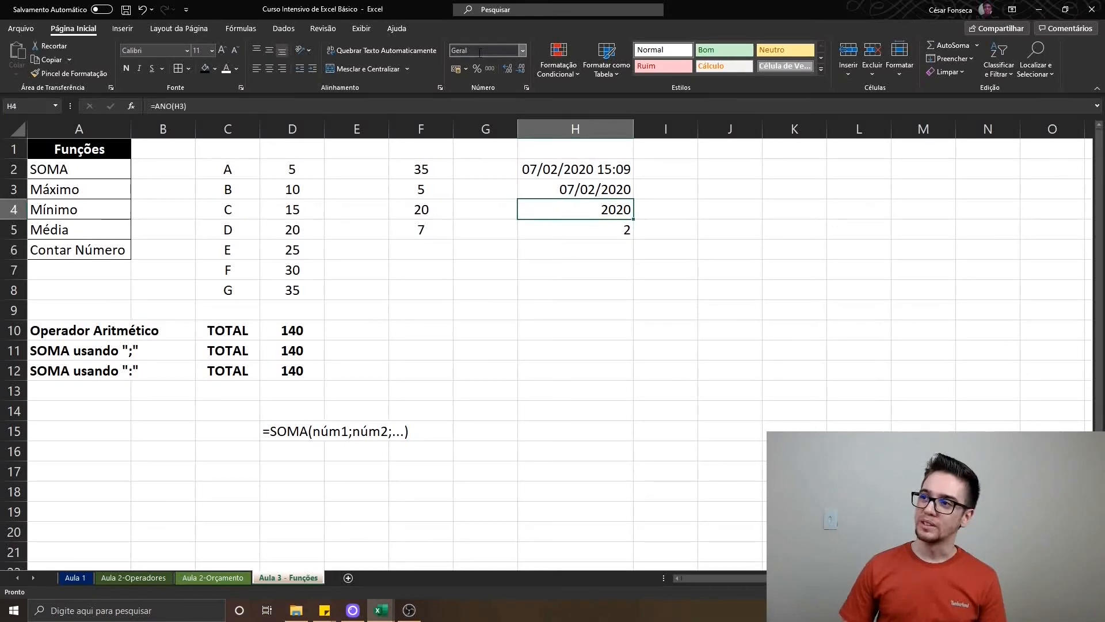
pyautogui.press('Down')
pyautogui.press('Down')
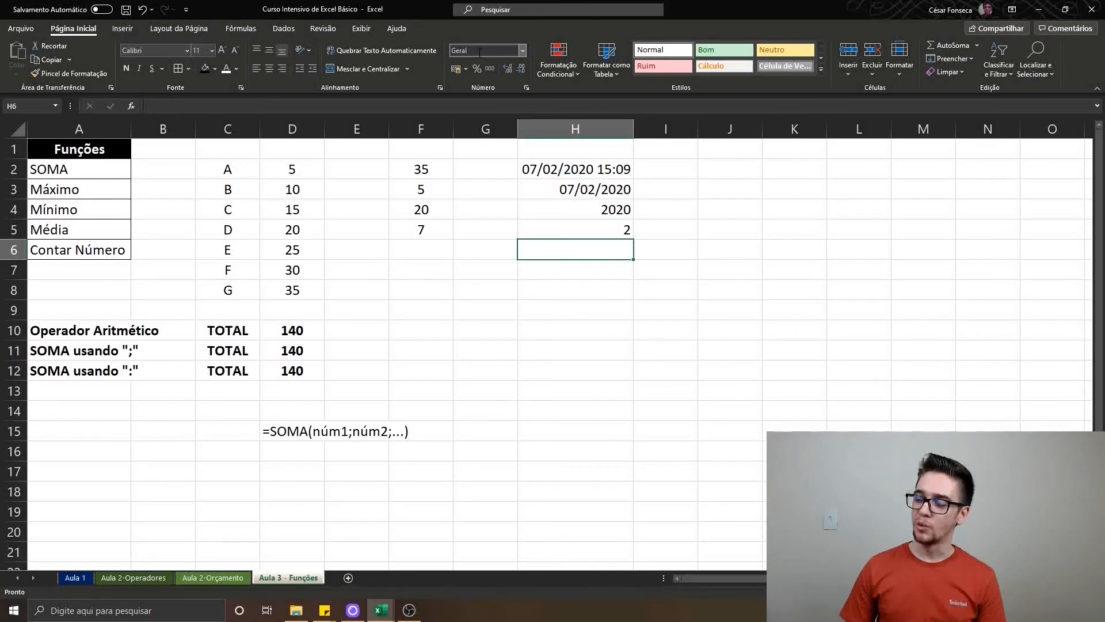
pyautogui.write('=dia(')
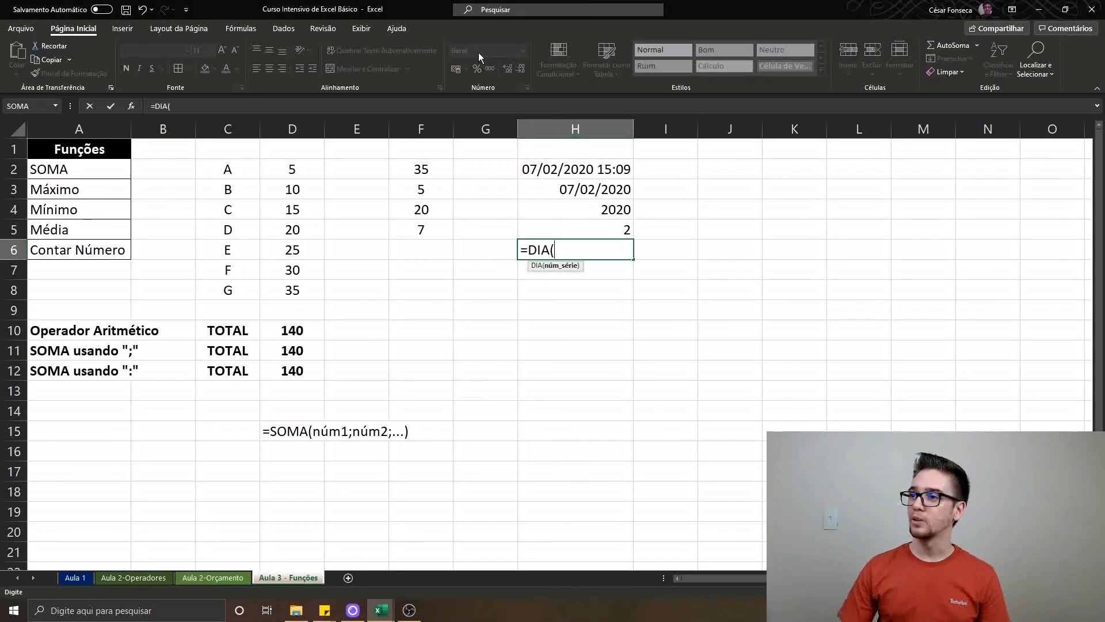
pyautogui.press('Up')
pyautogui.press('Up')
pyautogui.press('Up')
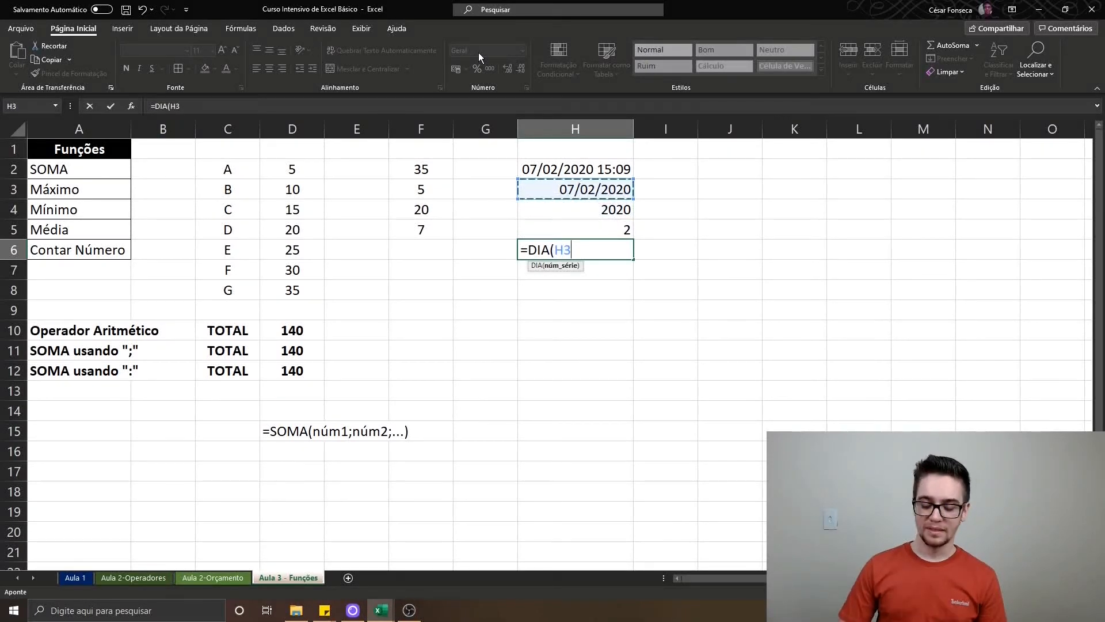
pyautogui.write(')')
pyautogui.press('Return')
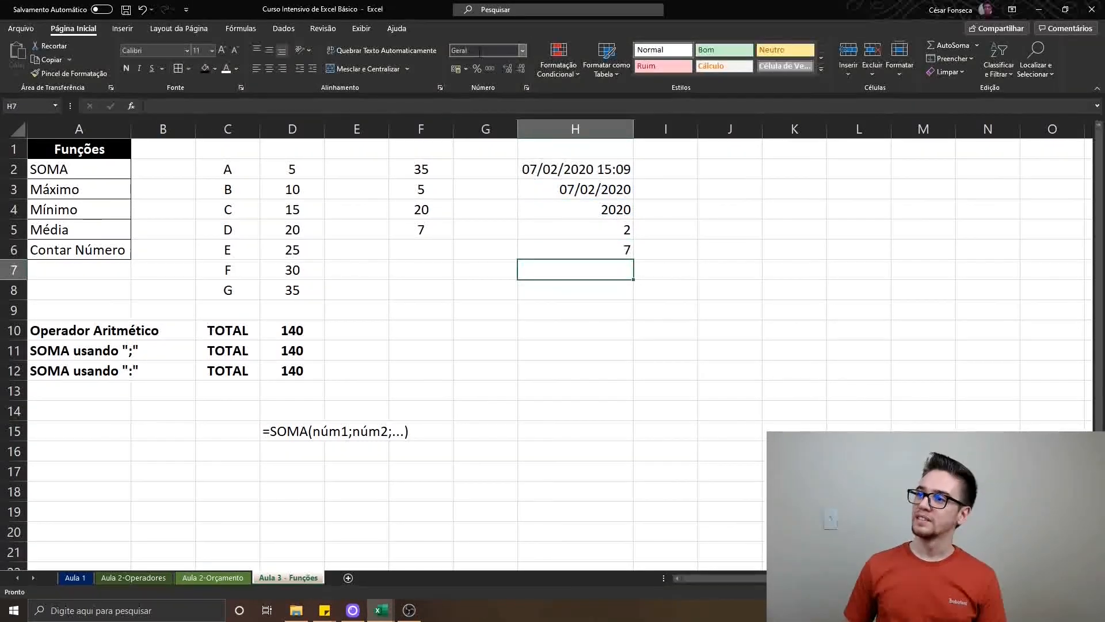
# Insert a new blank column immediately before the column holding the date function results
pyautogui.press('Up')
pyautogui.press('Up')
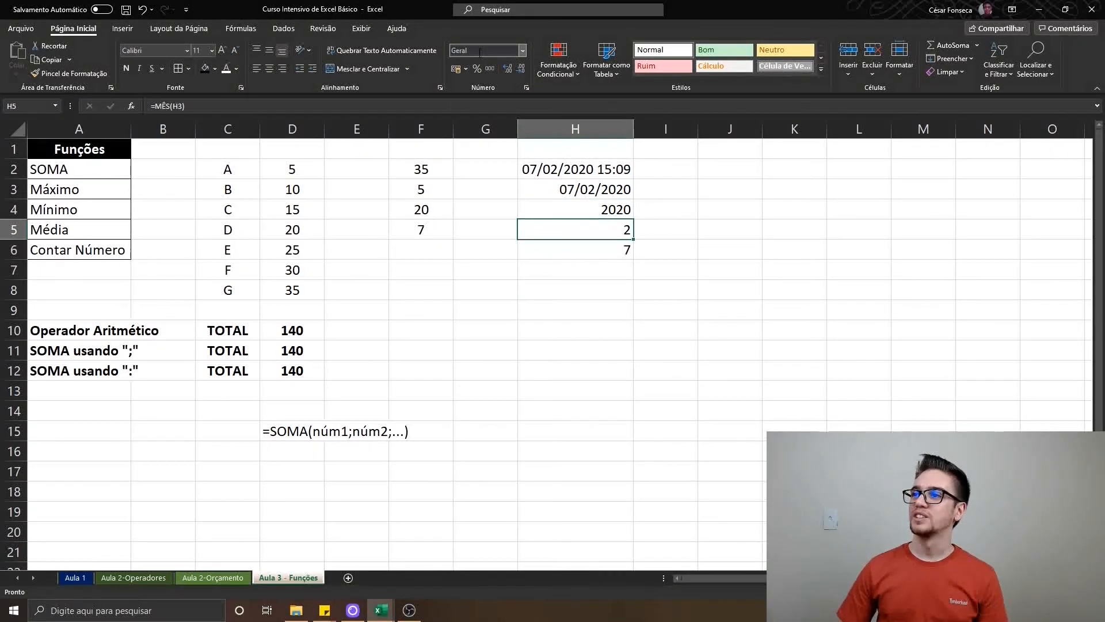
pyautogui.press('Up')
pyautogui.rightClick(503, 128)
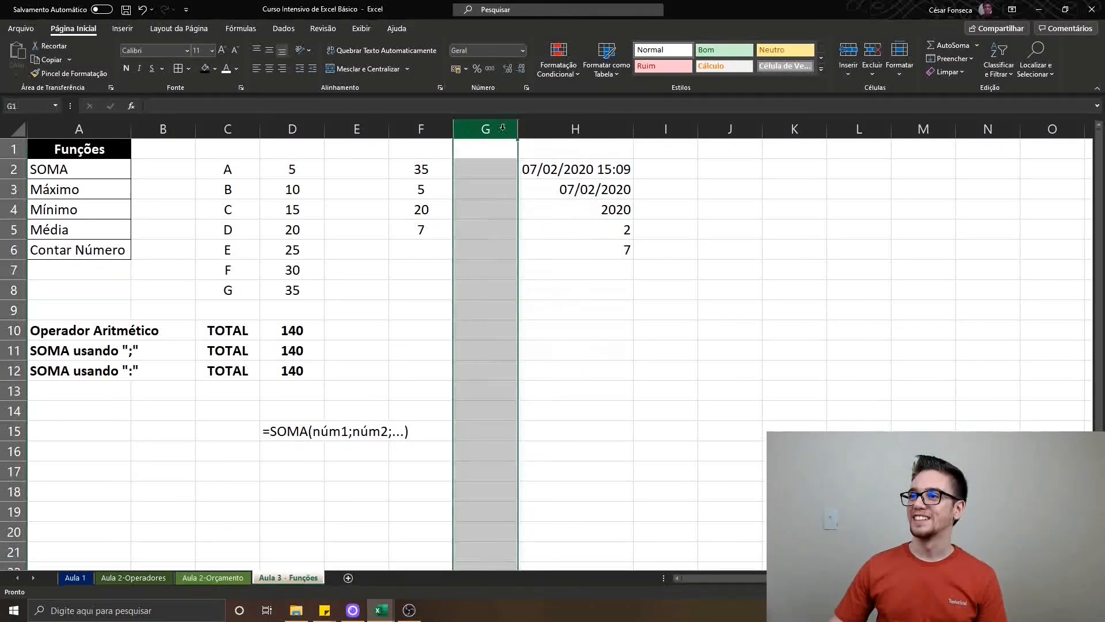
pyautogui.click(535, 224)
# Label the date functions in column H with the black Funções header in H1, AGORA in H2 and HOJE in H3
pyautogui.click(548, 172)
pyautogui.write('Agora')
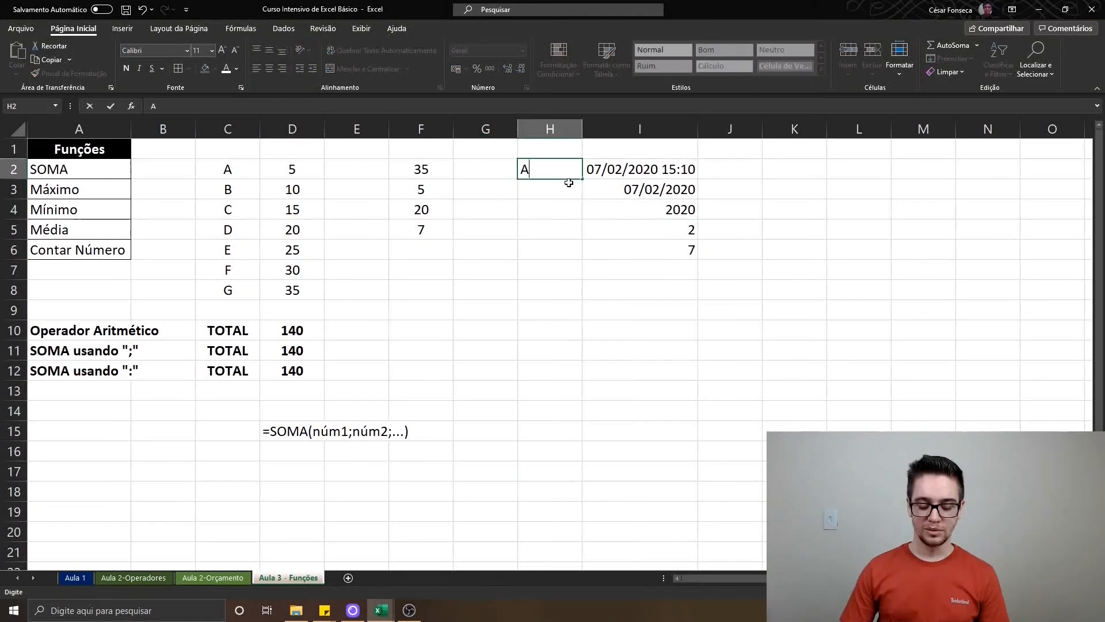
pyautogui.press('Return')
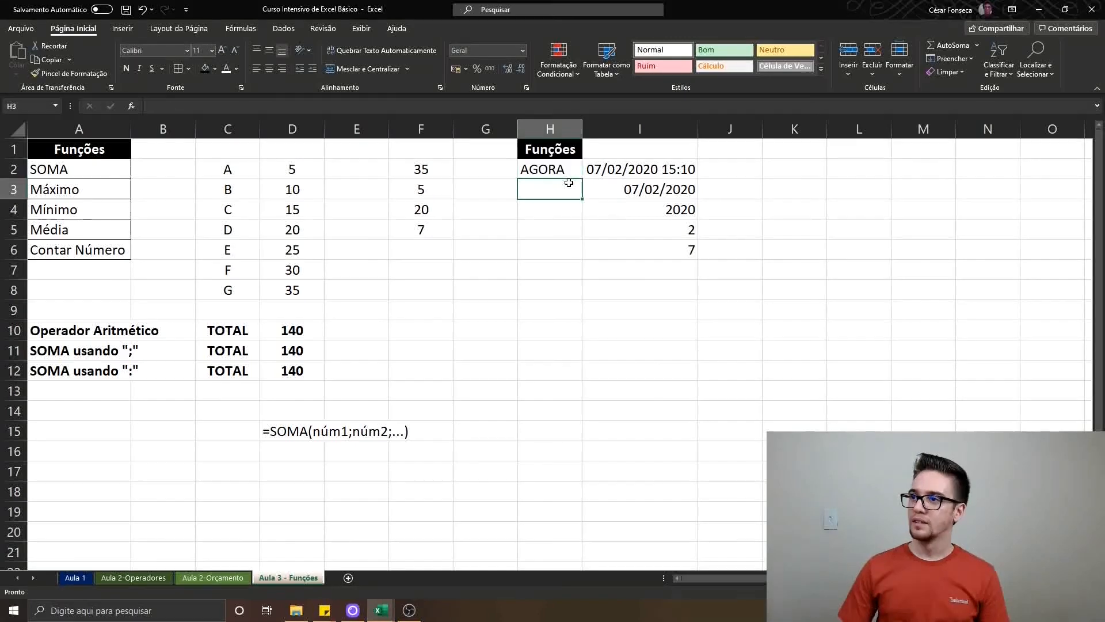
pyautogui.write('HOJE')
pyautogui.press('Return')
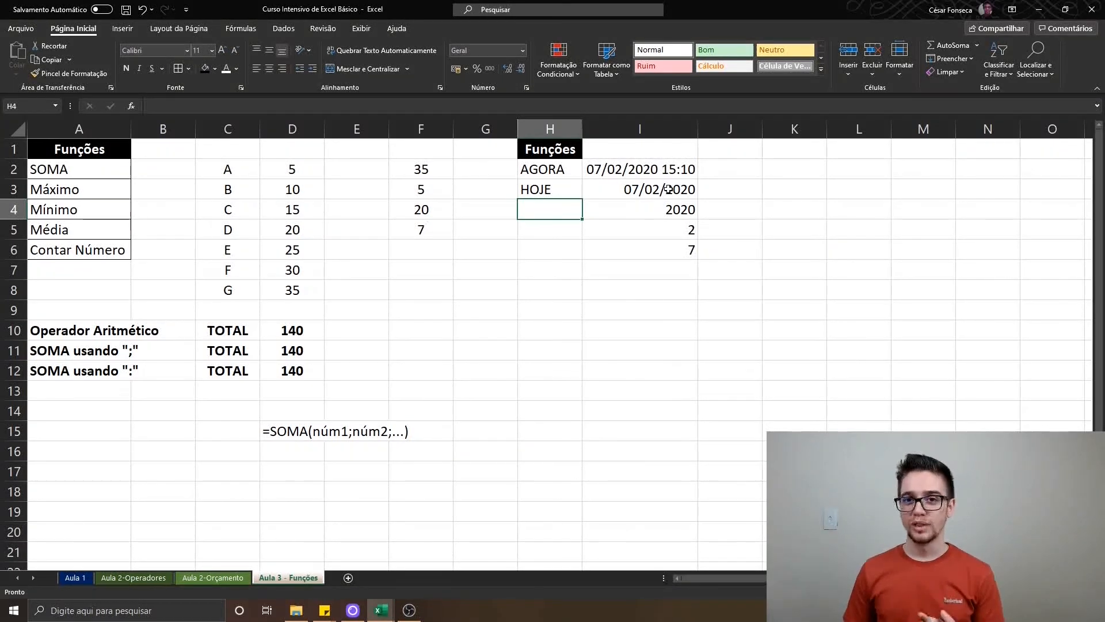
pyautogui.press('F9')
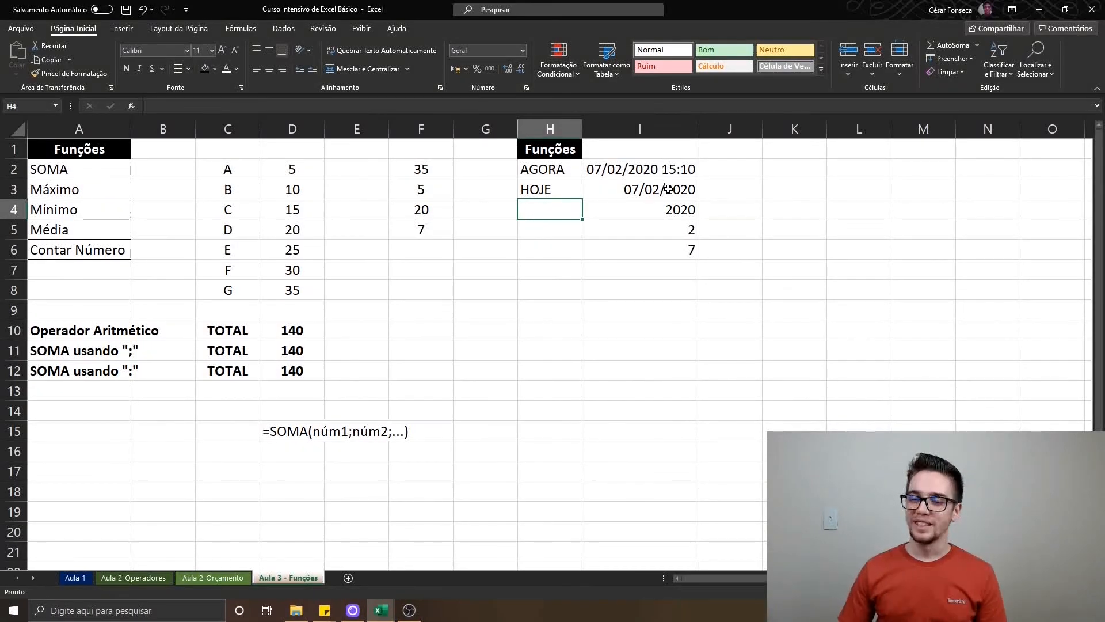
pyautogui.press('Up')
pyautogui.press('Up')
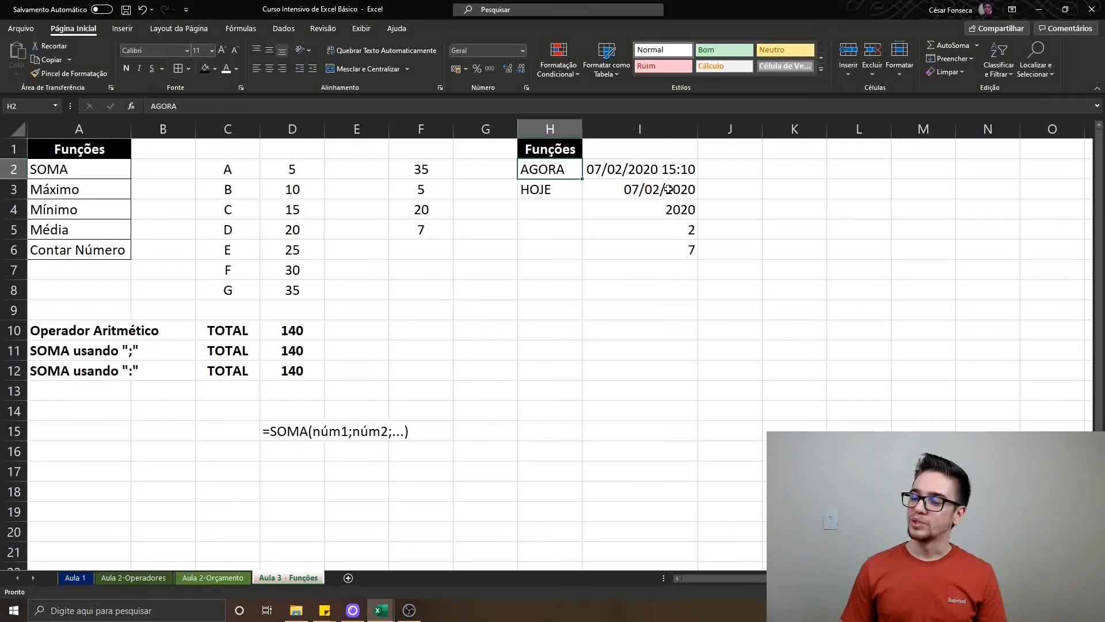
pyautogui.press('Down')
pyautogui.press('Down')
# Label the remaining date functions with ANO in H4, MÊS in H5 and DIA in H6
pyautogui.write('ano')
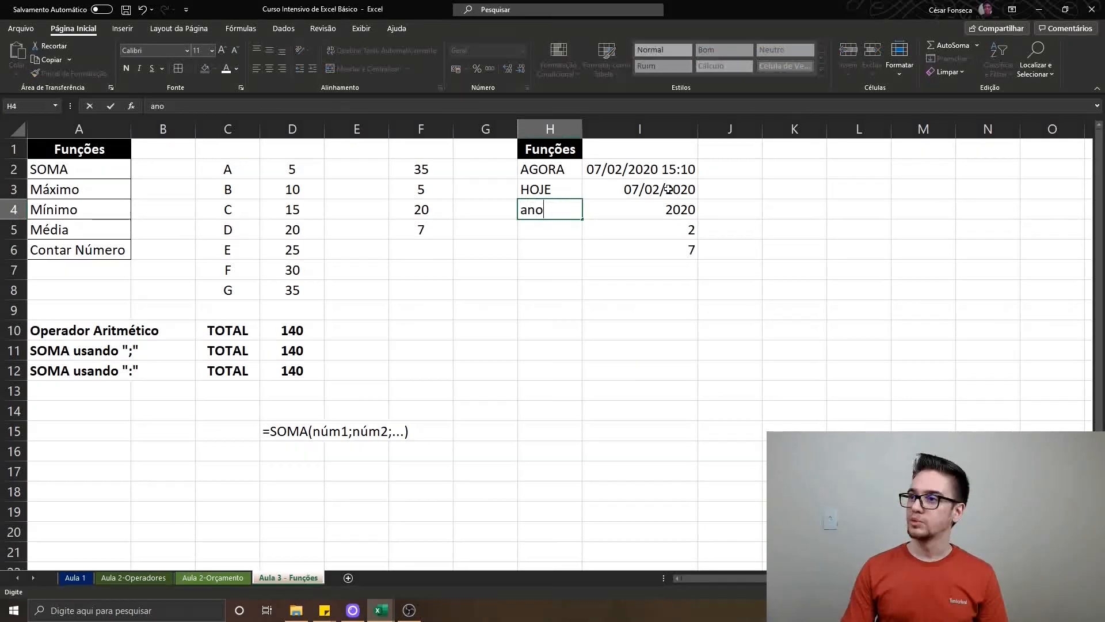
pyautogui.press('BackSpace')
pyautogui.press('BackSpace')
pyautogui.write('ANO')
pyautogui.press('Return')
pyautogui.write('MçES')
pyautogui.press('BackSpace')
pyautogui.press('BackSpace')
pyautogui.press('BackSpace')
pyautogui.write('ÊS')
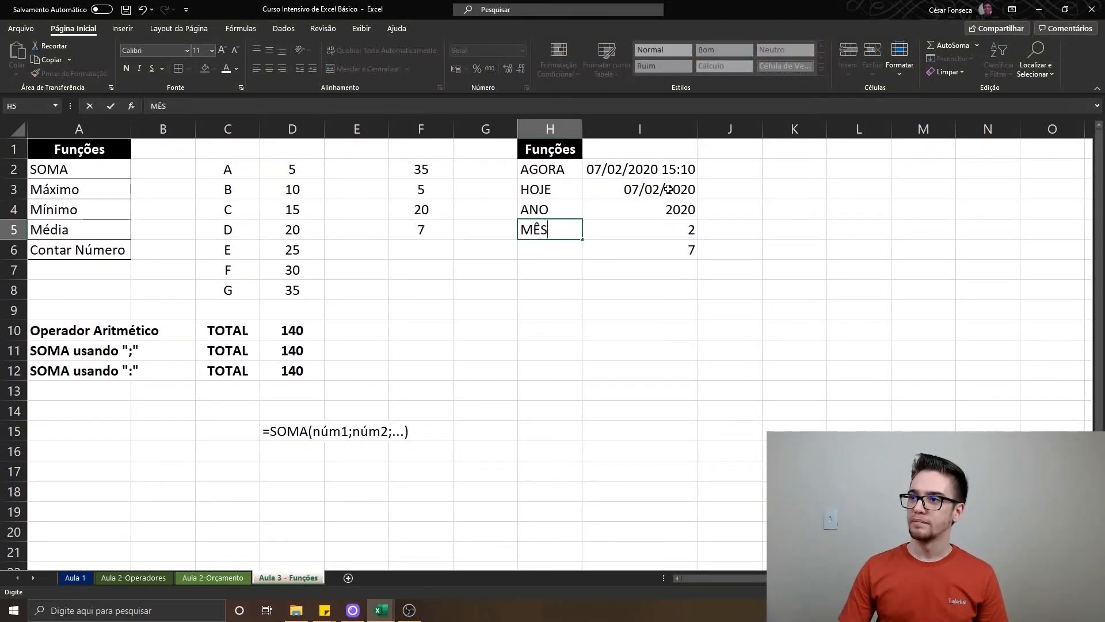
pyautogui.press('Return')
pyautogui.write('DIA')
pyautogui.press('Return')
# Apply borders to all cells of the date function table in H2:I6 and deselect it
pyautogui.press('Up')
pyautogui.press('Up')
pyautogui.press('Up')
pyautogui.press('Up')
pyautogui.press('Up')
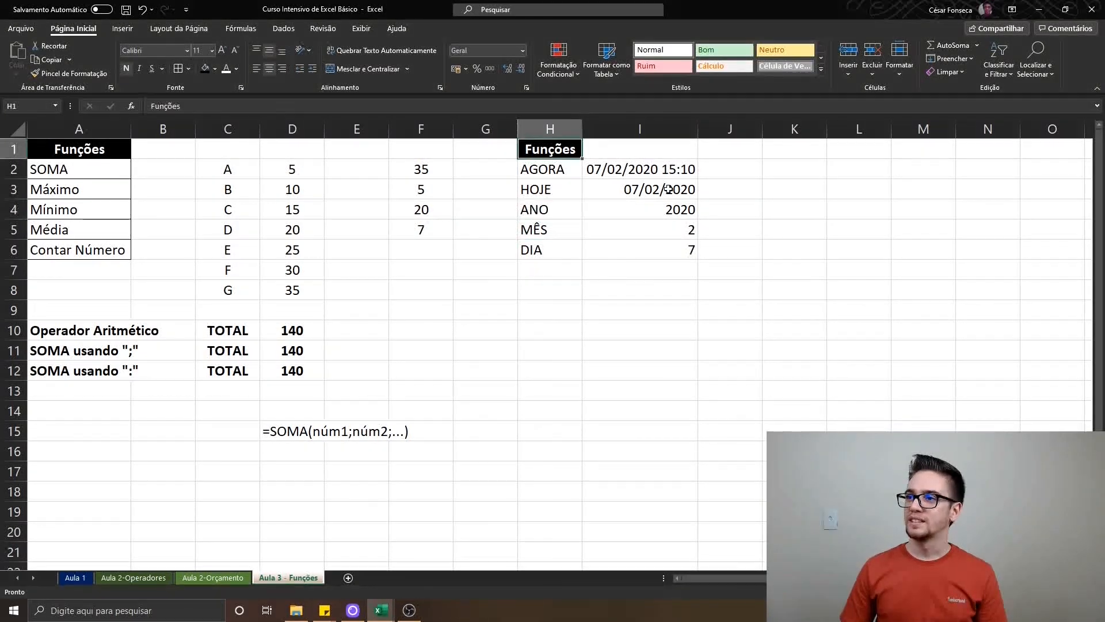
pyautogui.hotkey('shift', 'Down')
pyautogui.hotkey('shift', 'Down')
pyautogui.hotkey('shift', 'Down')
pyautogui.hotkey('shift', 'Down')
pyautogui.hotkey('shift', 'Right')
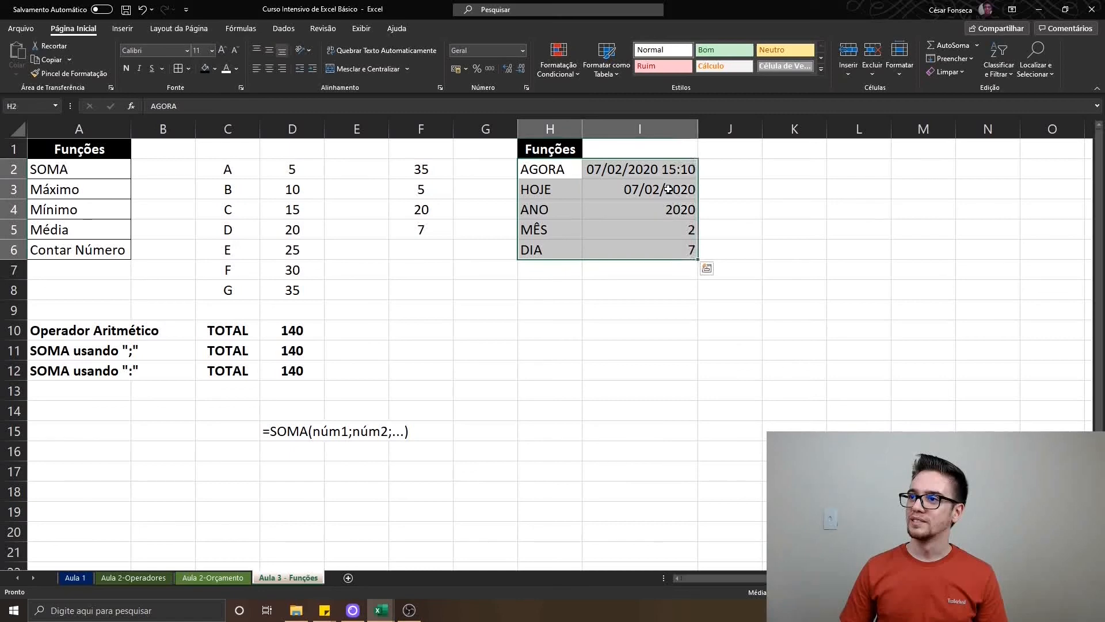
pyautogui.click(180, 68)
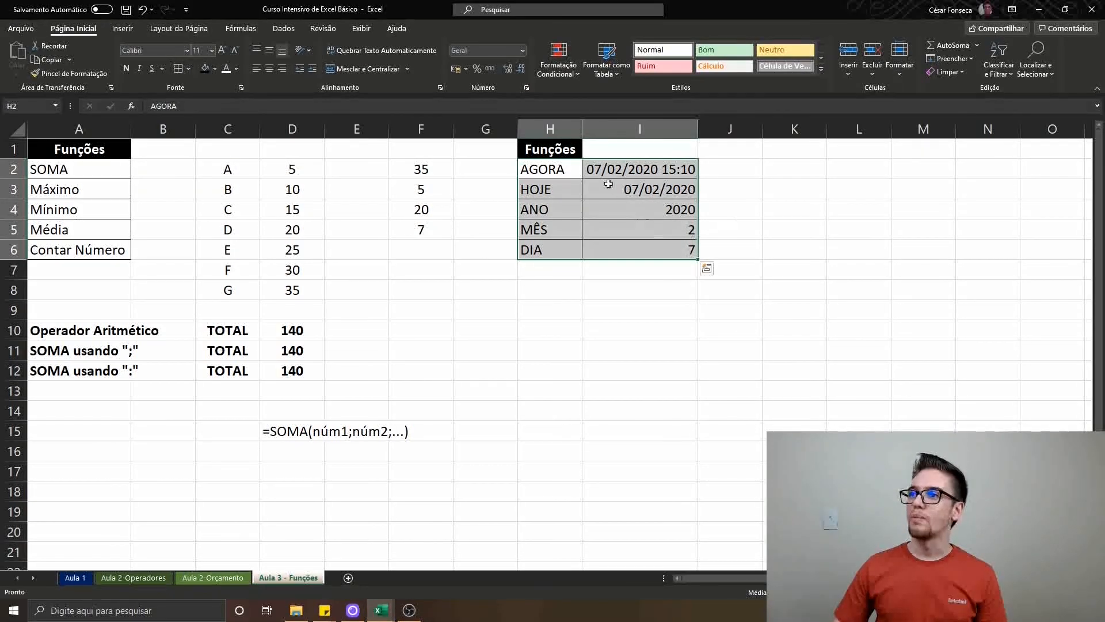
pyautogui.click(540, 279)
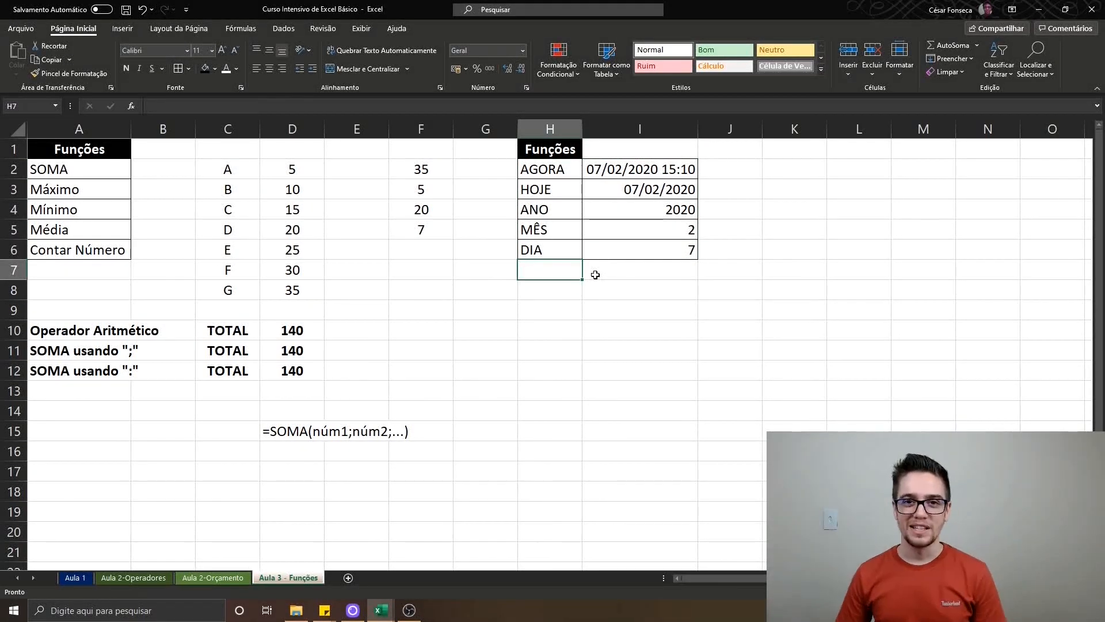